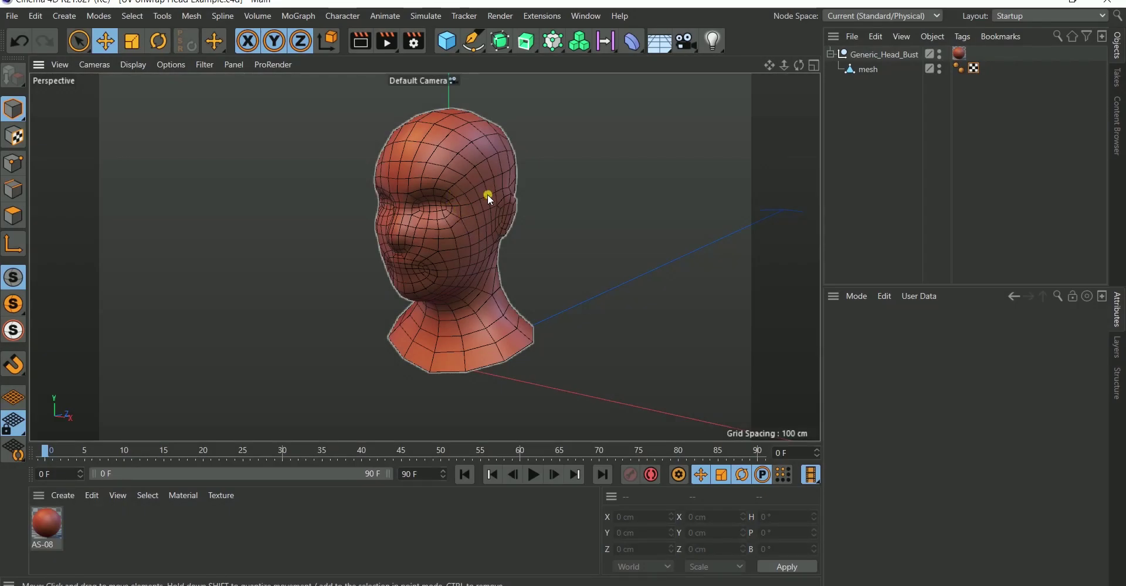
pyautogui.moveTo(485, 195)
pyautogui.keyDown('alt'); pyautogui.mouseDown()
pyautogui.moveTo(466, 195)
pyautogui.moveTo(519, 196)
pyautogui.moveTo(416, 227)
pyautogui.moveTo(430, 227)
pyautogui.moveTo(483, 171)
pyautogui.moveTo(514, 177)
pyautogui.moveTo(328, 166)
pyautogui.moveTo(653, 191)
pyautogui.moveTo(531, 253)
pyautogui.moveTo(469, 187)
pyautogui.mouseUp(); pyautogui.keyUp('alt')
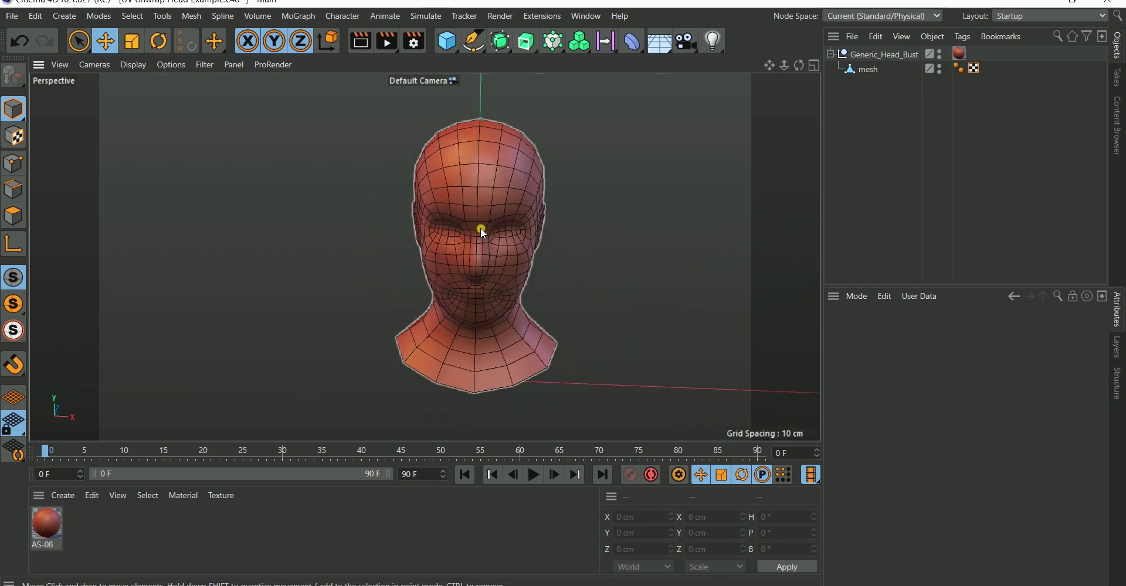
pyautogui.moveTo(481, 231)
pyautogui.keyDown('alt'); pyautogui.mouseDown()
pyautogui.moveTo(450, 230)
pyautogui.moveTo(503, 251)
pyautogui.moveTo(493, 261)
pyautogui.moveTo(506, 254)
pyautogui.moveTo(459, 227)
pyautogui.moveTo(481, 195)
pyautogui.moveTo(470, 217)
pyautogui.mouseUp(); pyautogui.keyUp('alt')
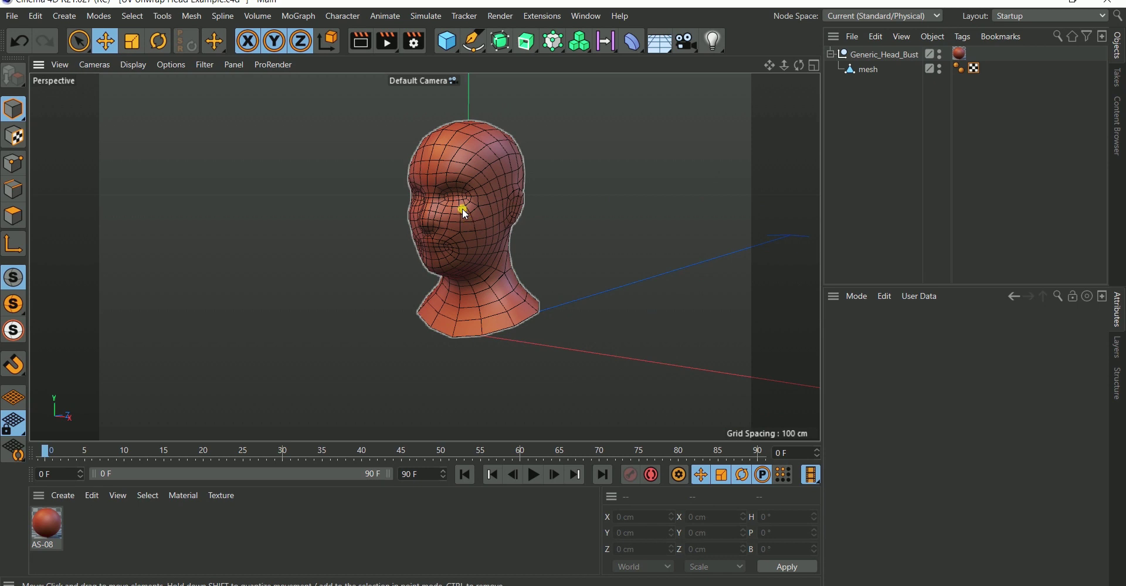
pyautogui.keyDown('alt'); pyautogui.moveTo(462, 205); pyautogui.dragTo(475, 175, button='right'); pyautogui.keyUp('alt')
pyautogui.keyDown('alt'); pyautogui.moveTo(485, 189); pyautogui.dragTo(365, 275); pyautogui.keyUp('alt')
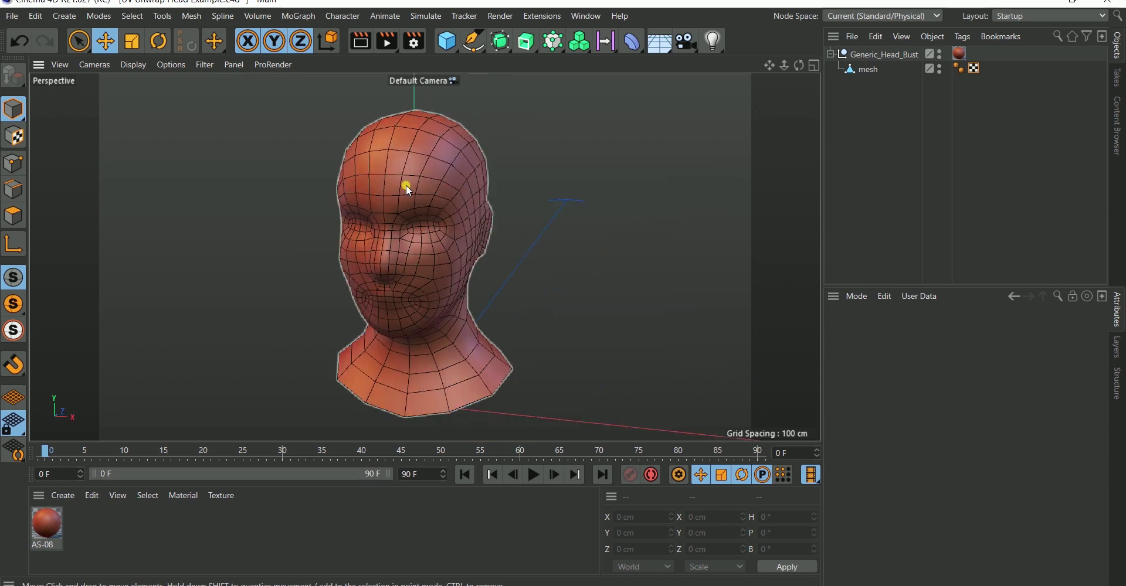
pyautogui.keyDown('alt'); pyautogui.moveTo(410, 196); pyautogui.dragTo(422, 223); pyautogui.keyUp('alt')
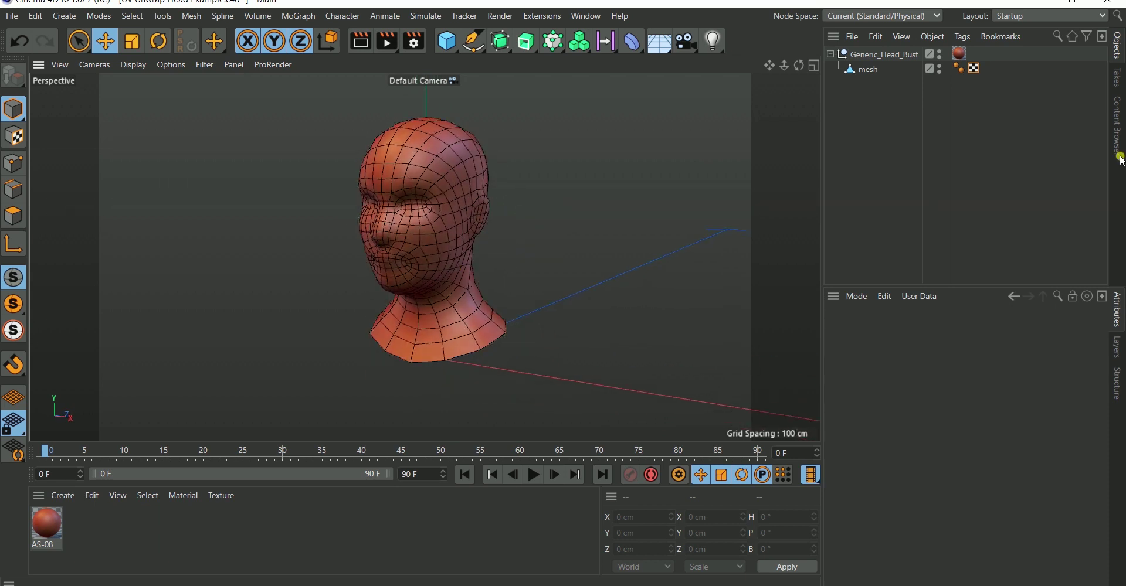
pyautogui.click(454, 198)
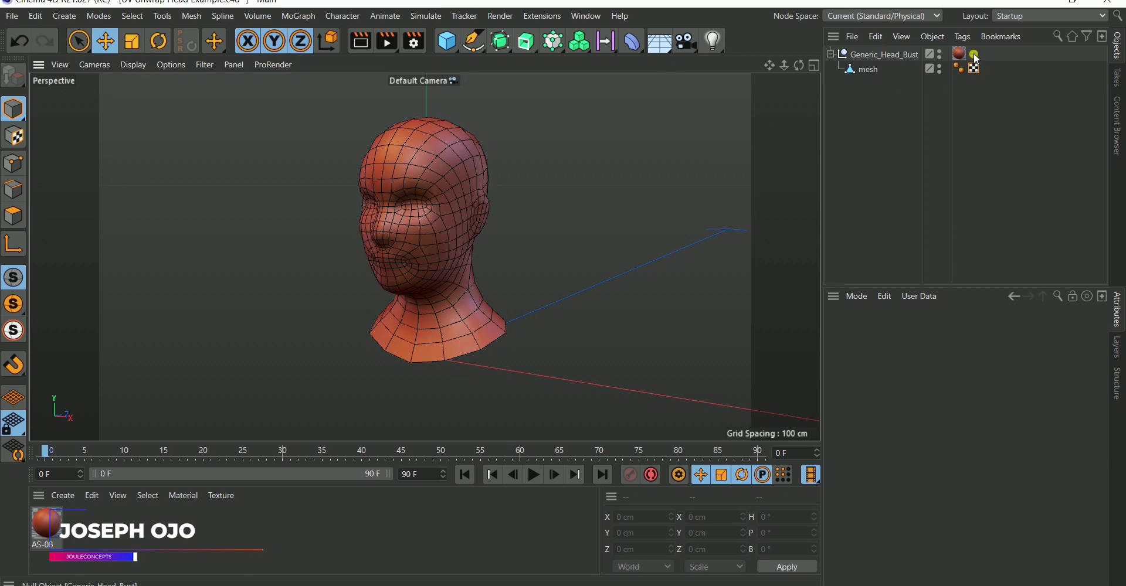
pyautogui.moveTo(972, 85); pyautogui.dragTo(478, 181)
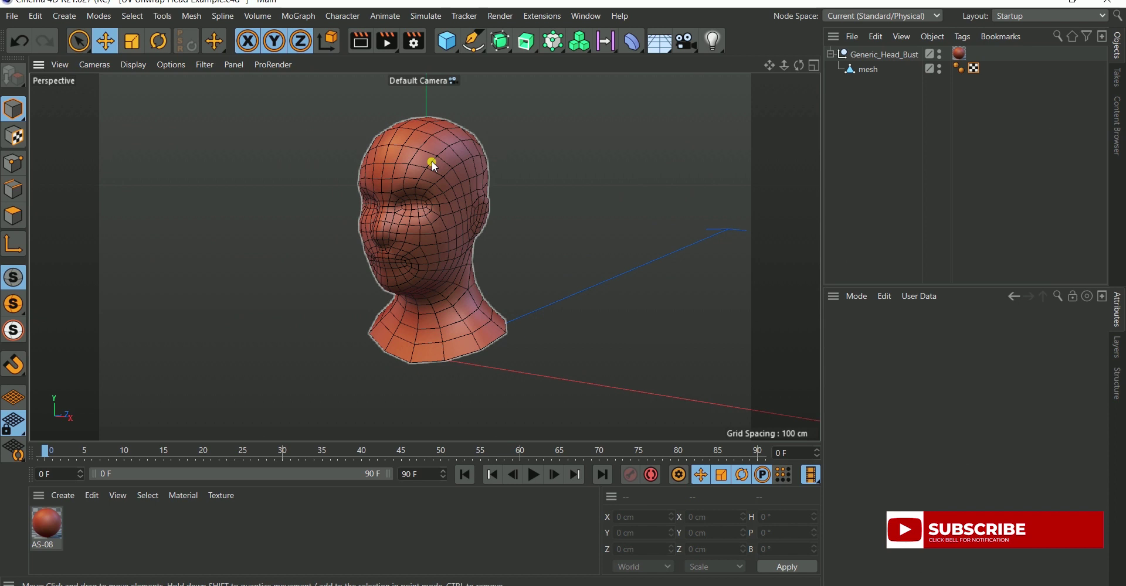
# Open the head mesh's UV layout in a separate texture window to inspect it, and close the window.
pyautogui.doubleClick(974, 69)
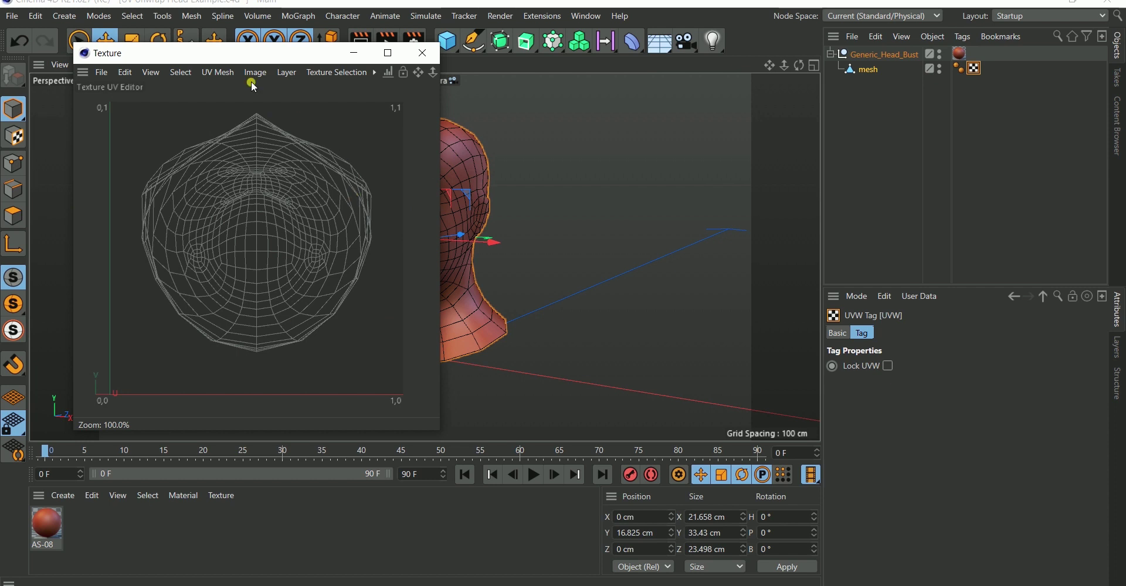
pyautogui.moveTo(272, 54); pyautogui.dragTo(761, 55)
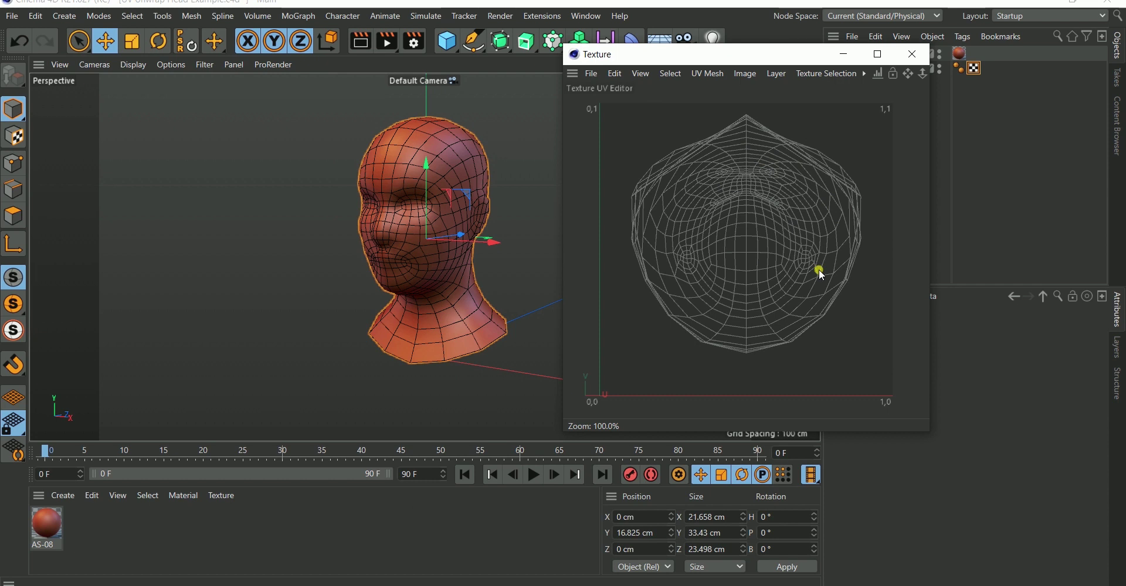
pyautogui.click(912, 53)
# Switch to edge mode with the mesh object selected to show its stored seam edge selection.
pyautogui.keyDown('alt'); pyautogui.moveTo(470, 230); pyautogui.dragTo(423, 202); pyautogui.keyUp('alt')
pyautogui.keyDown('alt'); pyautogui.moveTo(426, 256); pyautogui.dragTo(445, 243); pyautogui.keyUp('alt')
pyautogui.keyDown('alt'); pyautogui.moveTo(433, 215); pyautogui.dragTo(420, 247, button='right'); pyautogui.keyUp('alt')
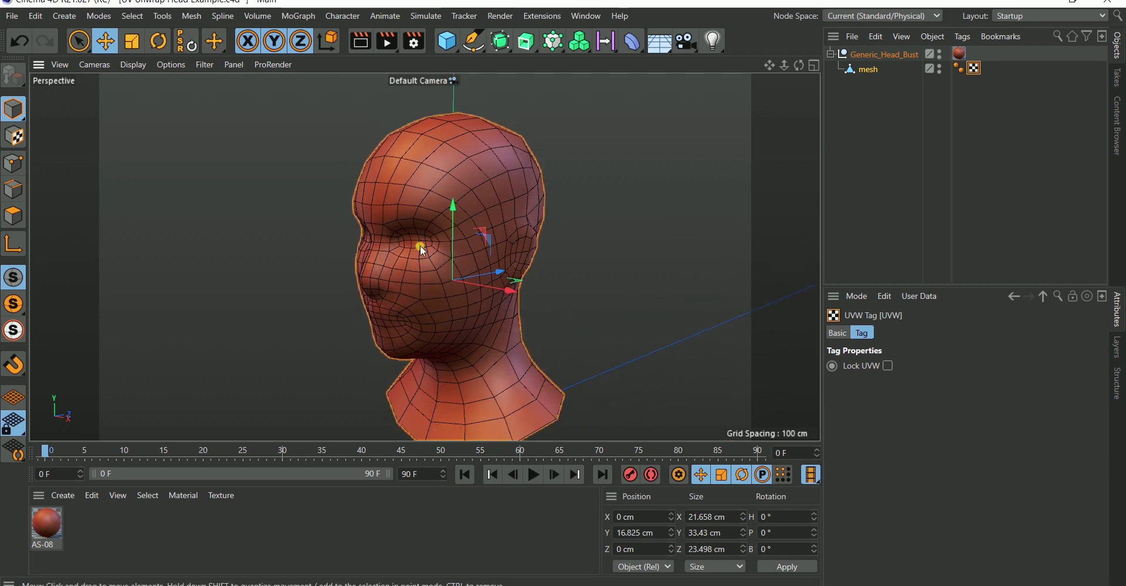
pyautogui.keyDown('alt'); pyautogui.moveTo(429, 248); pyautogui.dragTo(445, 191); pyautogui.keyUp('alt')
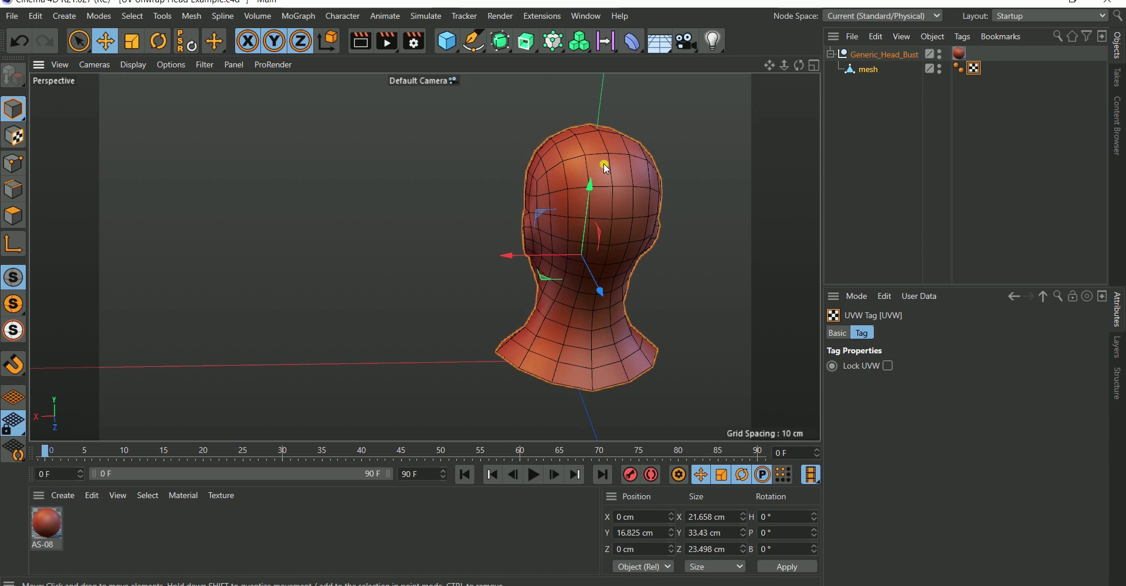
pyautogui.keyDown('alt'); pyautogui.moveTo(509, 249); pyautogui.dragTo(517, 82); pyautogui.keyUp('alt')
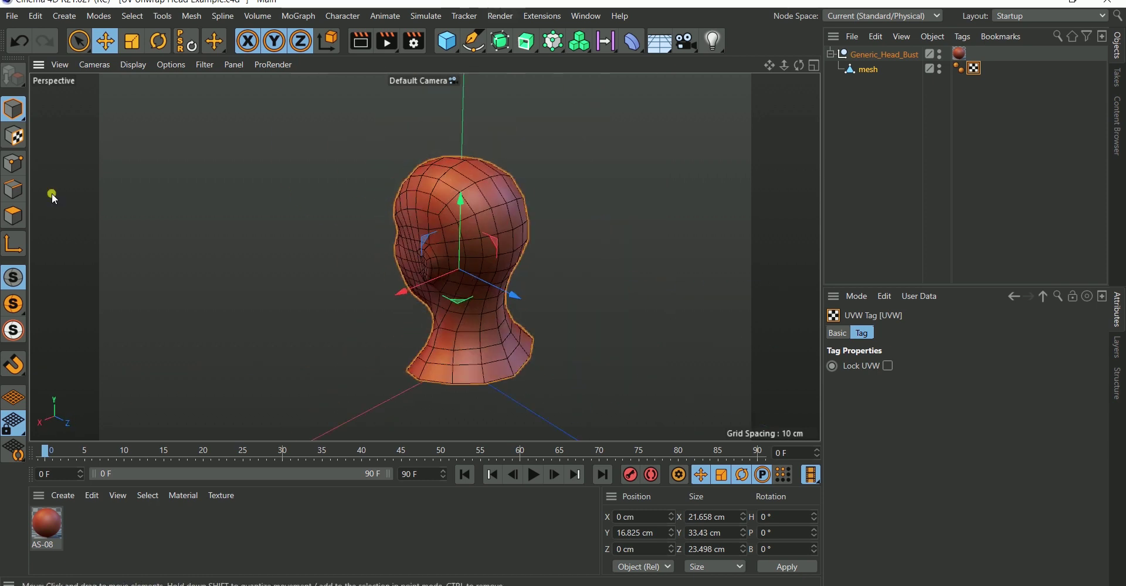
pyautogui.click(17, 190)
pyautogui.click(868, 69)
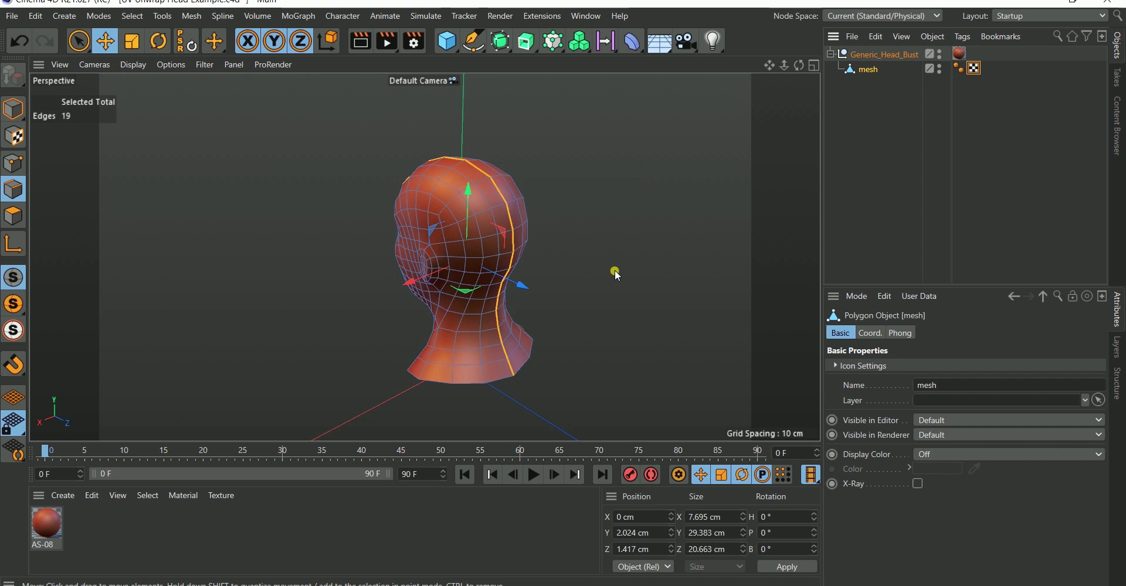
# Examine the selected seam edges from the back of the neck over the crown to the forehead.
pyautogui.keyDown('alt'); pyautogui.moveTo(376, 237); pyautogui.dragTo(770, 202); pyautogui.keyUp('alt')
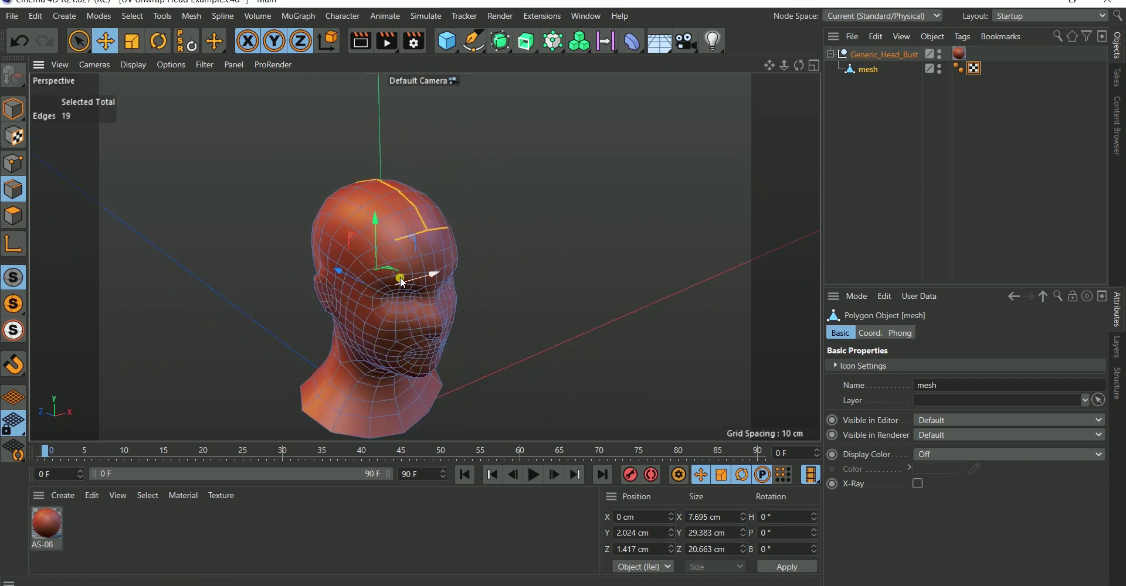
pyautogui.keyDown('alt'); pyautogui.moveTo(421, 203); pyautogui.dragTo(435, 172, button='right'); pyautogui.keyUp('alt')
pyautogui.keyDown('alt'); pyautogui.moveTo(436, 174); pyautogui.dragTo(332, 280); pyautogui.keyUp('alt')
pyautogui.keyDown('alt'); pyautogui.moveTo(352, 254); pyautogui.dragTo(370, 320, button='right'); pyautogui.keyUp('alt')
pyautogui.keyDown('alt'); pyautogui.moveTo(469, 296); pyautogui.dragTo(440, 255, button='middle'); pyautogui.keyUp('alt')
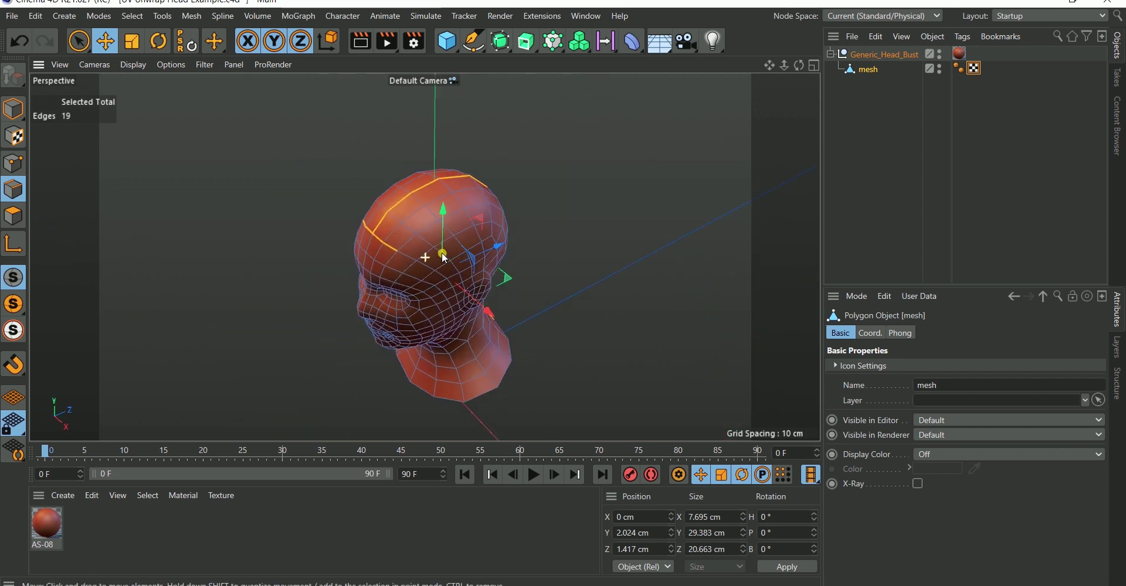
pyautogui.keyDown('alt'); pyautogui.moveTo(459, 336); pyautogui.dragTo(635, 287); pyautogui.keyUp('alt')
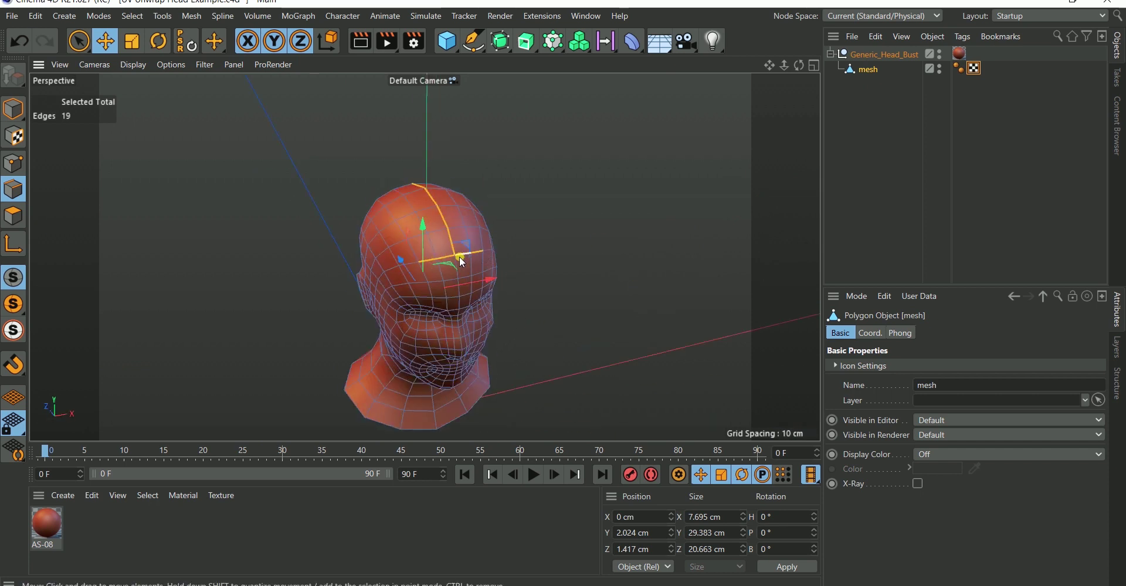
pyautogui.scroll(3, 414, 236)
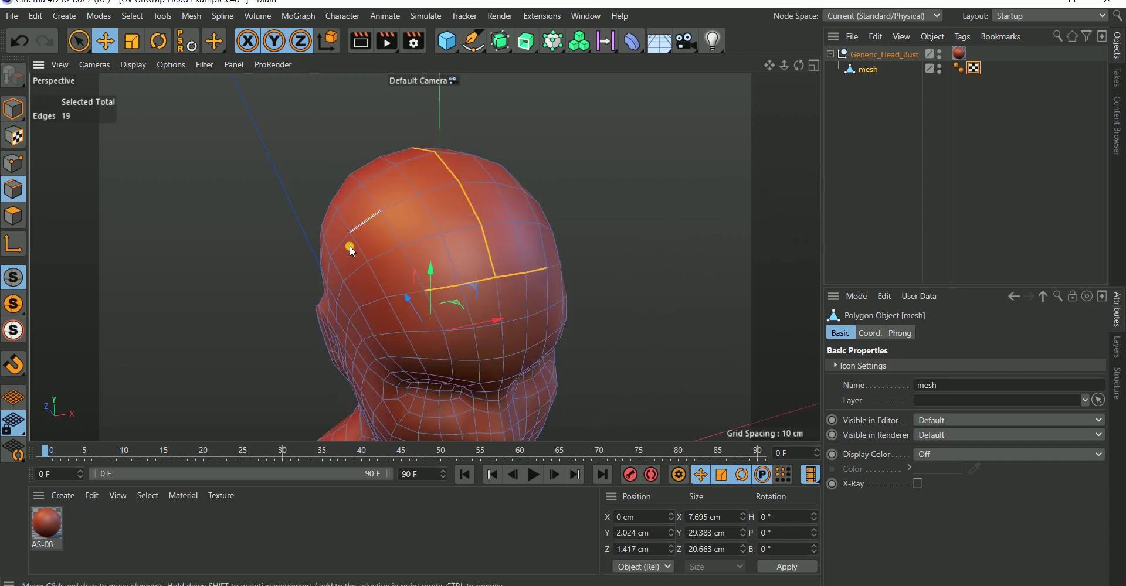
pyautogui.keyDown('alt'); pyautogui.moveTo(349, 245); pyautogui.dragTo(547, 277); pyautogui.keyUp('alt')
pyautogui.moveTo(440, 248)
pyautogui.mouseDown()
pyautogui.moveTo(437, 304)
pyautogui.moveTo(394, 363)
pyautogui.mouseUp()
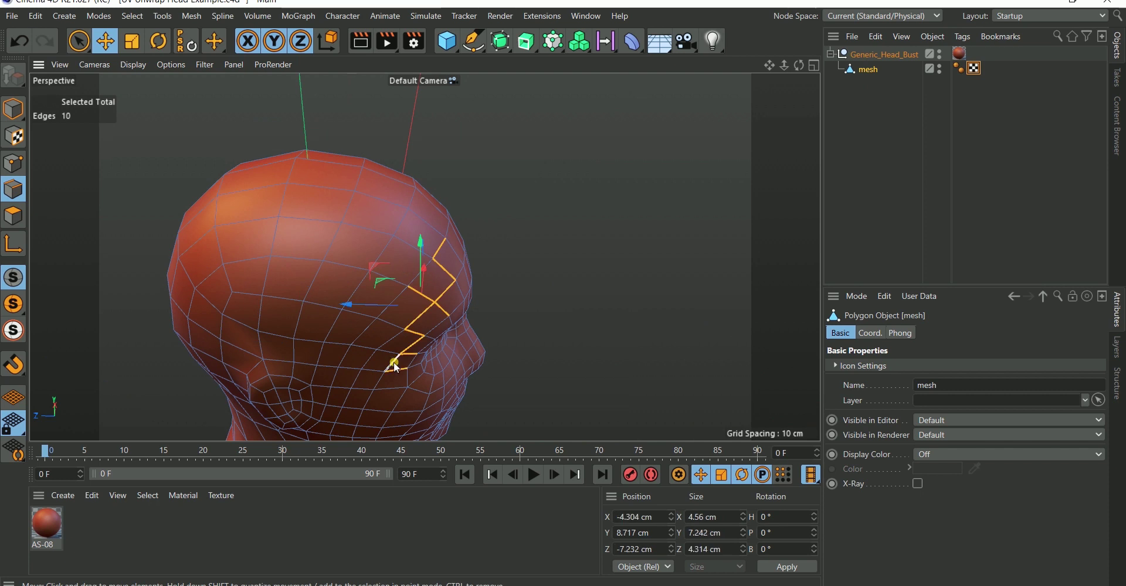
pyautogui.hotkey('ctrl', 'z')
pyautogui.keyDown('alt'); pyautogui.moveTo(439, 234); pyautogui.dragTo(410, 334, button='right'); pyautogui.keyUp('alt')
pyautogui.keyDown('alt'); pyautogui.moveTo(424, 258); pyautogui.dragTo(586, 299); pyautogui.keyUp('alt')
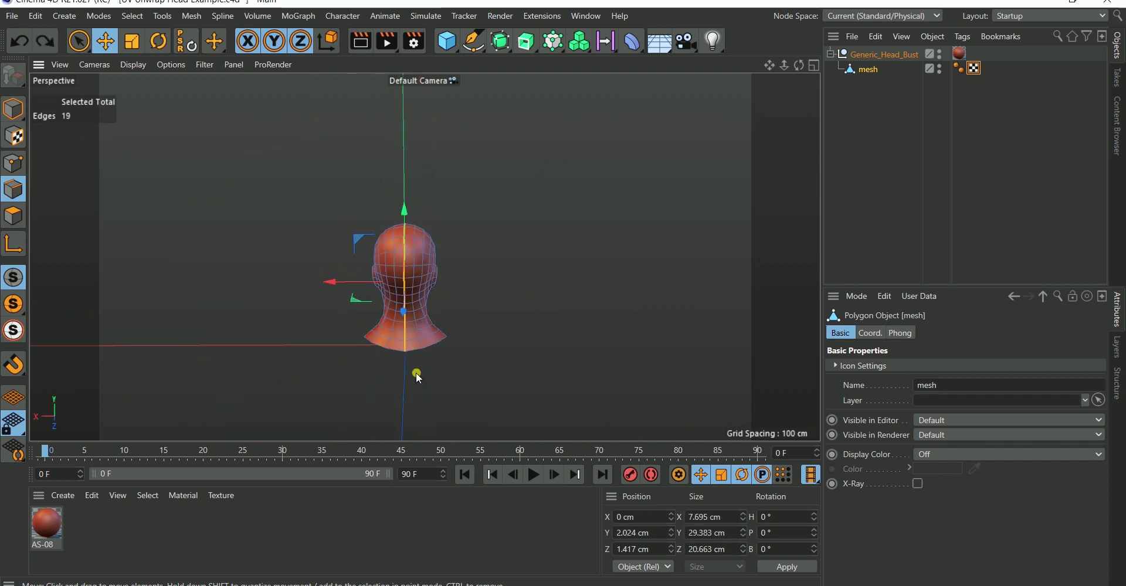
pyautogui.keyDown('alt'); pyautogui.moveTo(408, 268); pyautogui.dragTo(334, 283); pyautogui.keyUp('alt')
pyautogui.scroll(6, 459, 138)
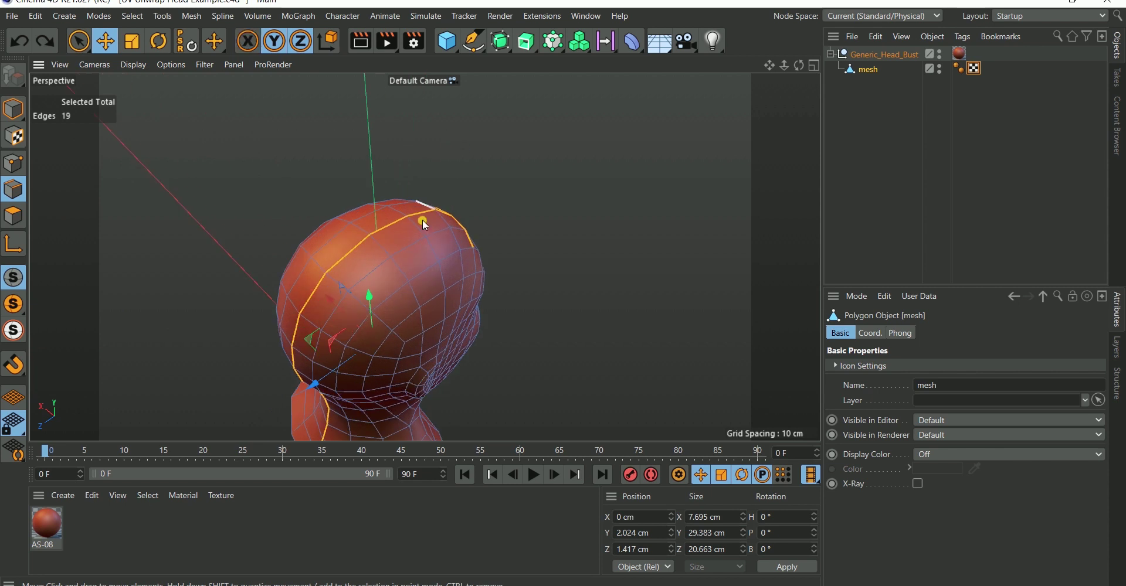
pyautogui.moveTo(424, 224)
pyautogui.keyDown('alt'); pyautogui.mouseDown()
pyautogui.moveTo(438, 208)
pyautogui.moveTo(226, 252)
pyautogui.moveTo(443, 217)
pyautogui.mouseUp(); pyautogui.keyUp('alt')
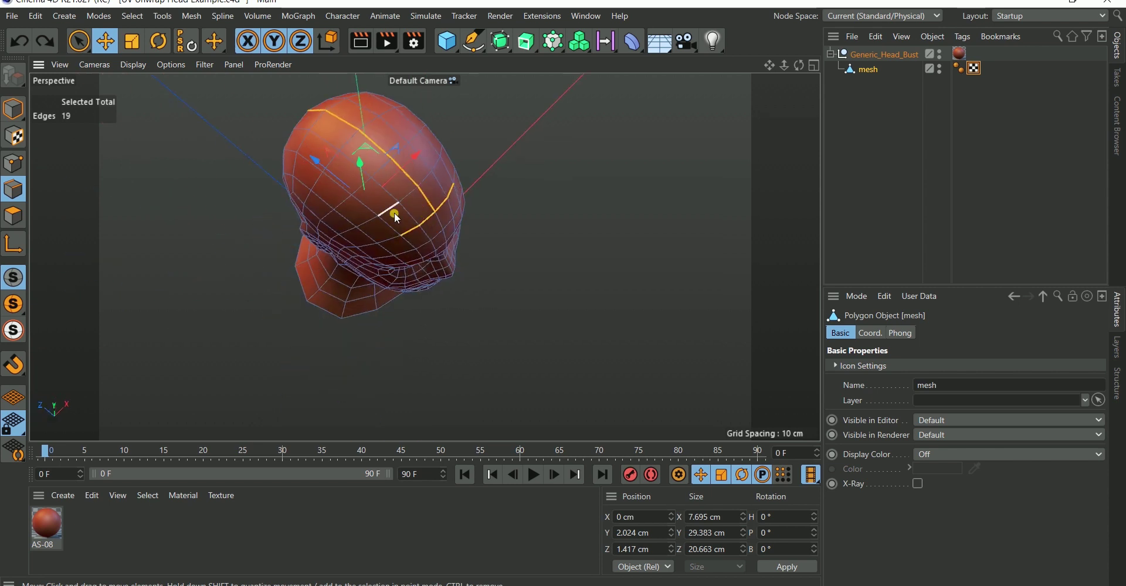
pyautogui.keyDown('alt'); pyautogui.moveTo(486, 242); pyautogui.dragTo(264, 139); pyautogui.keyUp('alt')
pyautogui.keyDown('alt'); pyautogui.moveTo(491, 309); pyautogui.dragTo(488, 280); pyautogui.keyUp('alt')
pyautogui.scroll(2, 484, 325)
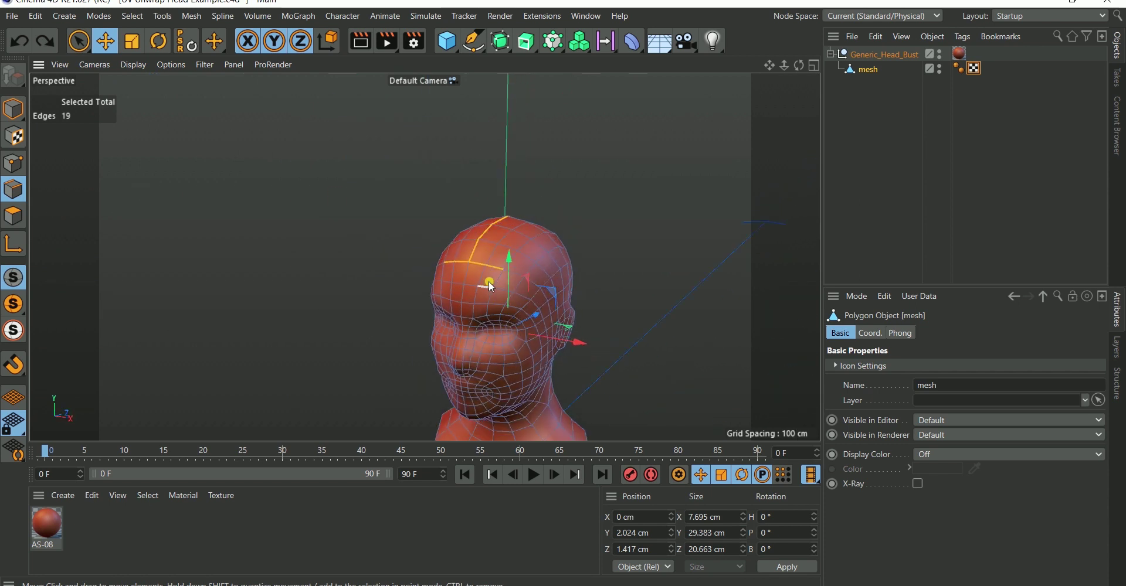
# Remove the four crosswise forehead edges at the seam's front end from the edge selection.
pyautogui.keyDown('alt'); pyautogui.moveTo(489, 282); pyautogui.dragTo(482, 234, button='middle'); pyautogui.keyUp('alt')
pyautogui.keyDown('alt'); pyautogui.moveTo(484, 207); pyautogui.dragTo(505, 159, button='right'); pyautogui.keyUp('alt')
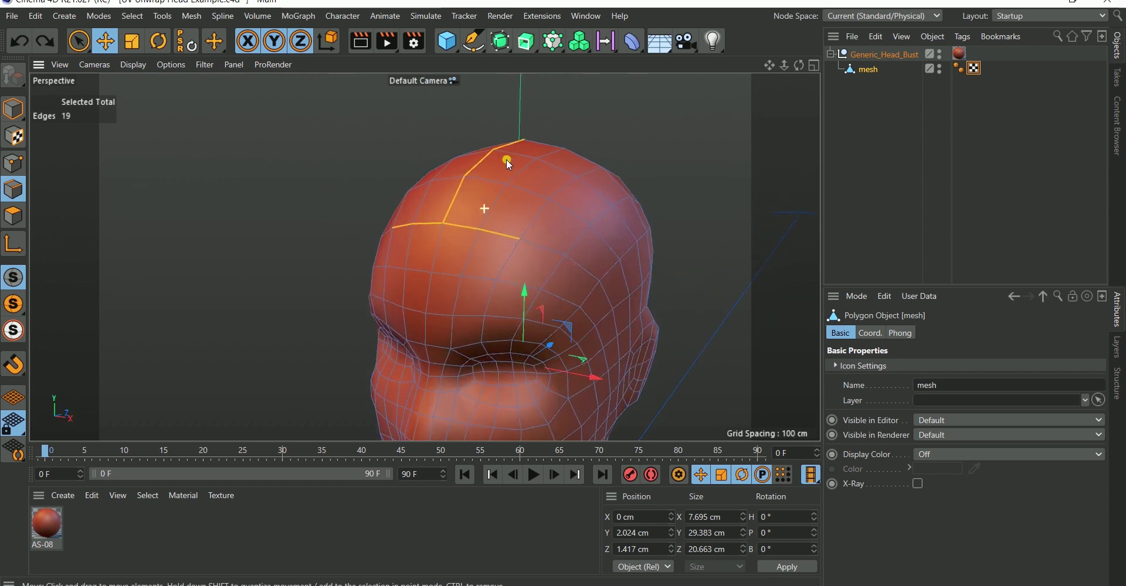
pyautogui.keyDown('ctrl'); pyautogui.click(490, 236); pyautogui.keyUp('ctrl')
pyautogui.keyDown('ctrl'); pyautogui.click(469, 231); pyautogui.keyUp('ctrl')
pyautogui.keyDown('ctrl'); pyautogui.click(417, 227); pyautogui.keyUp('ctrl')
pyautogui.keyDown('ctrl'); pyautogui.click(402, 228); pyautogui.keyUp('ctrl')
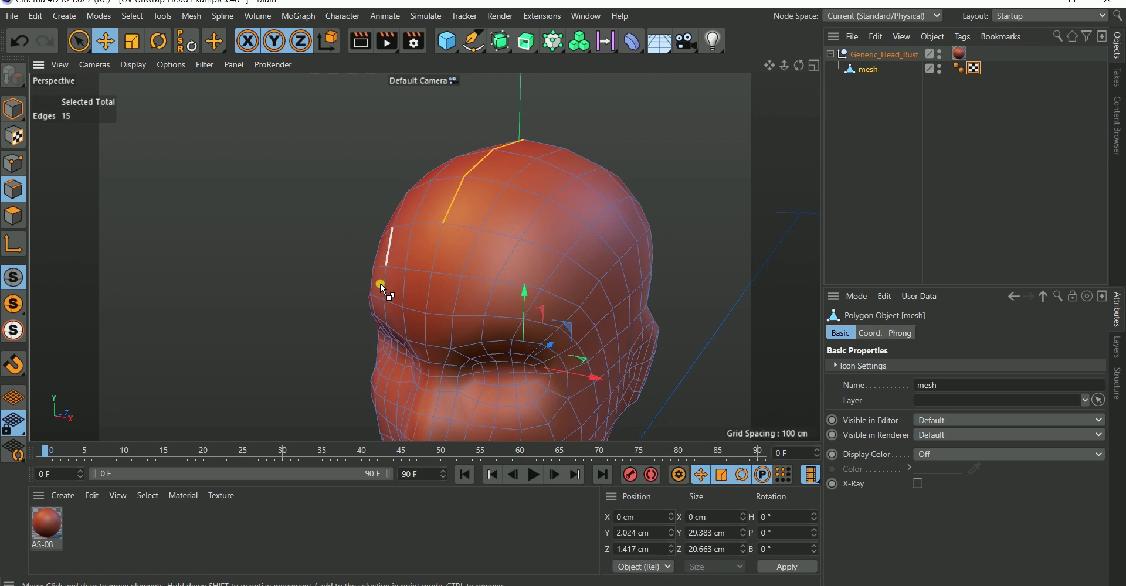
# Add one crosswise edge on each side of the seam's front end at the forehead to the selection.
pyautogui.keyDown('alt'); pyautogui.moveTo(381, 288); pyautogui.dragTo(435, 220); pyautogui.keyUp('alt')
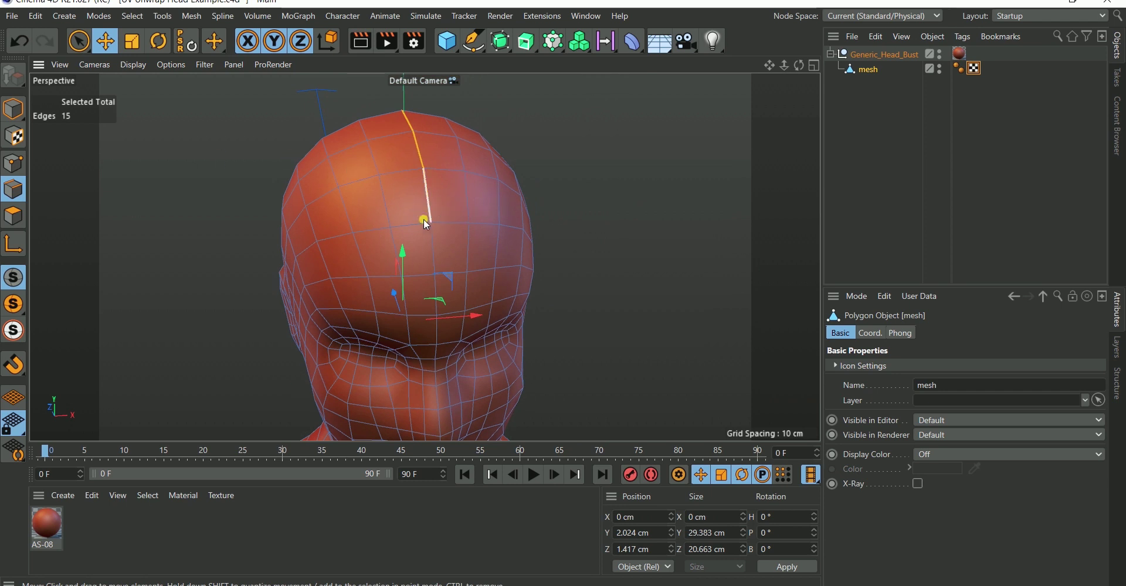
pyautogui.keyDown('shift'); pyautogui.click(410, 223); pyautogui.keyUp('shift')
pyautogui.keyDown('shift'); pyautogui.click(451, 223); pyautogui.keyUp('shift')
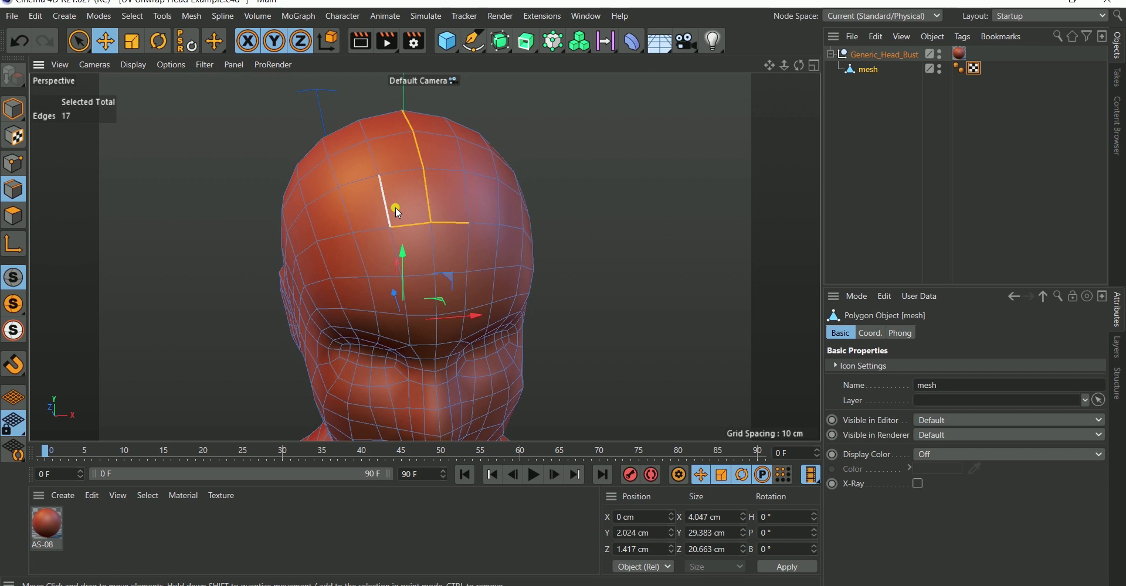
# Change the workspace layout to BP - UV Edit.
pyautogui.keyDown('alt'); pyautogui.moveTo(435, 239); pyautogui.dragTo(436, 287); pyautogui.keyUp('alt')
pyautogui.keyDown('alt'); pyautogui.moveTo(435, 285); pyautogui.dragTo(400, 260, button='right'); pyautogui.keyUp('alt')
pyautogui.keyDown('alt'); pyautogui.moveTo(452, 228); pyautogui.dragTo(358, 258); pyautogui.keyUp('alt')
pyautogui.keyDown('alt'); pyautogui.moveTo(452, 210); pyautogui.dragTo(472, 176, button='right'); pyautogui.keyUp('alt')
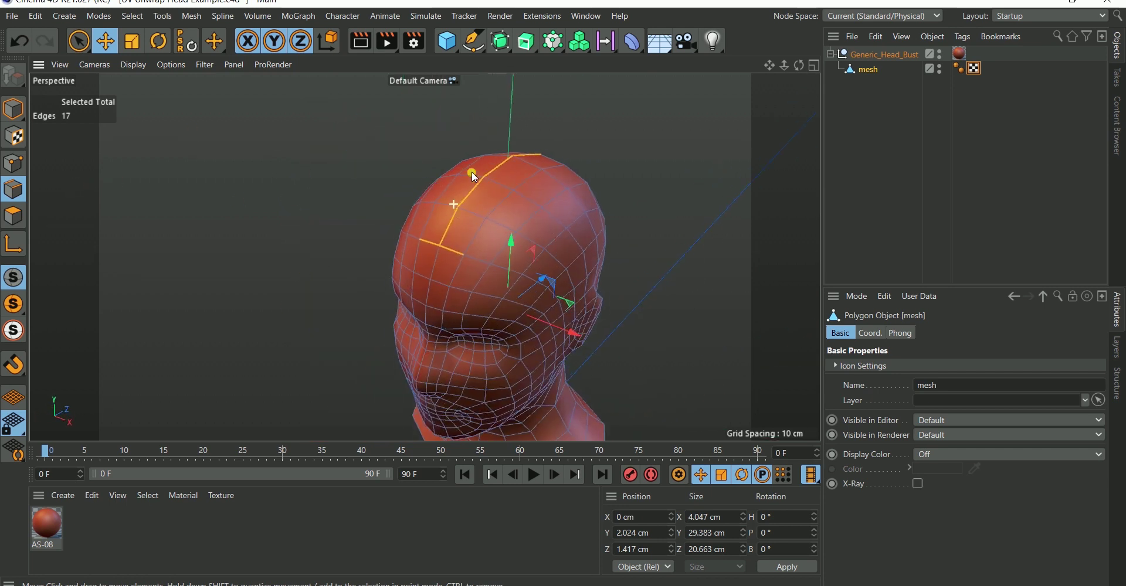
pyautogui.keyDown('alt'); pyautogui.moveTo(472, 175); pyautogui.dragTo(399, 250); pyautogui.keyUp('alt')
pyautogui.keyDown('alt'); pyautogui.moveTo(399, 250); pyautogui.dragTo(423, 251, button='right'); pyautogui.keyUp('alt')
pyautogui.scroll(1, 423, 250)
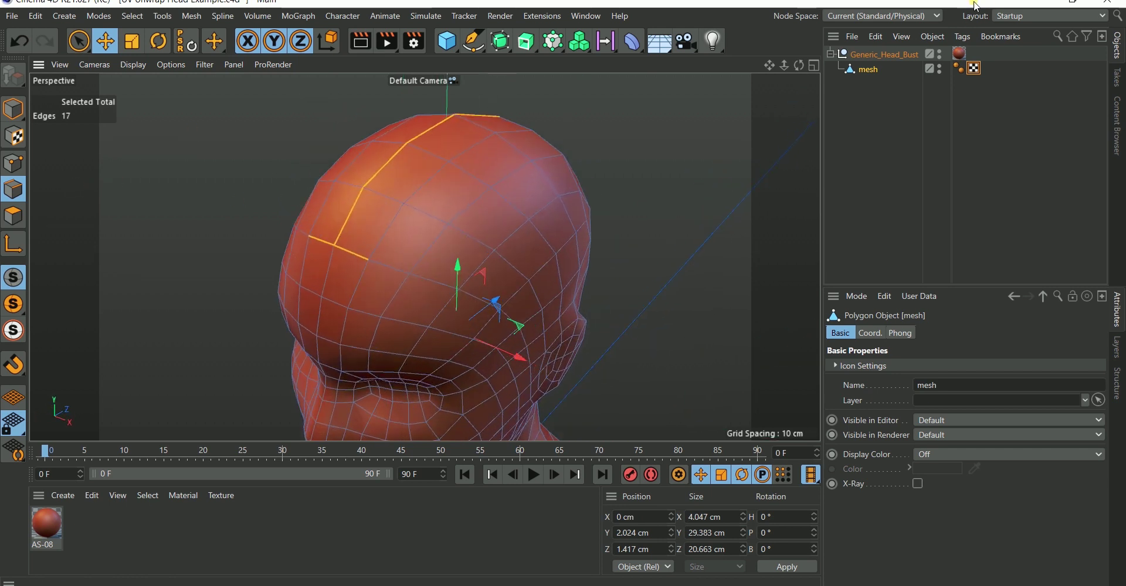
pyautogui.click(1004, 17)
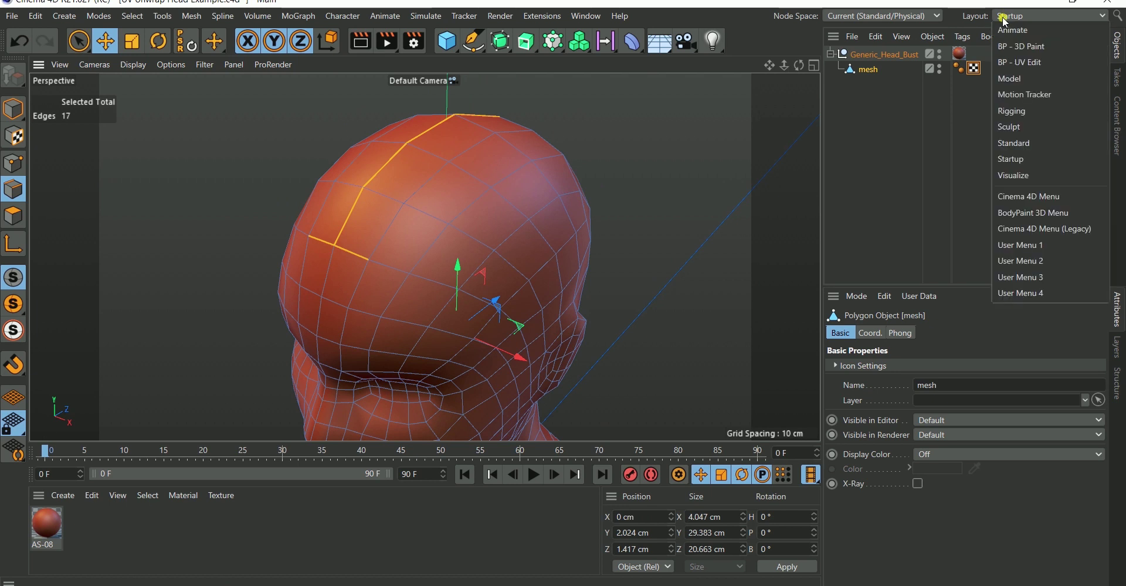
pyautogui.click(1012, 60)
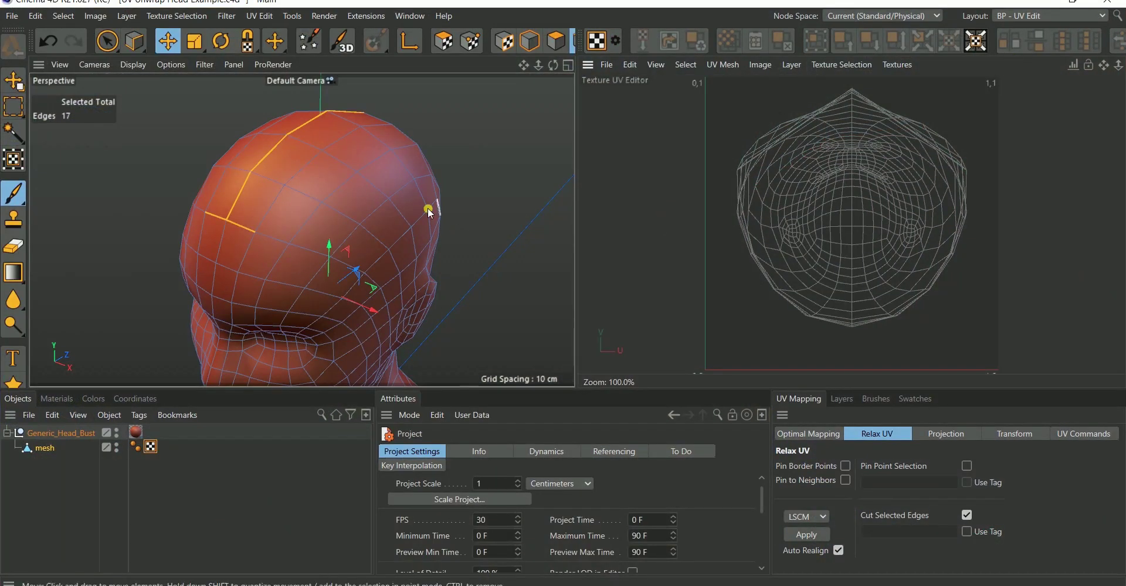
# Switch to polygon mode and select all polygons of the head mesh.
pyautogui.keyDown('alt'); pyautogui.moveTo(408, 196); pyautogui.dragTo(392, 239, button='right'); pyautogui.keyUp('alt')
pyautogui.keyDown('alt'); pyautogui.moveTo(368, 227); pyautogui.dragTo(451, 193); pyautogui.keyUp('alt')
pyautogui.scroll(-2, 347, 286)
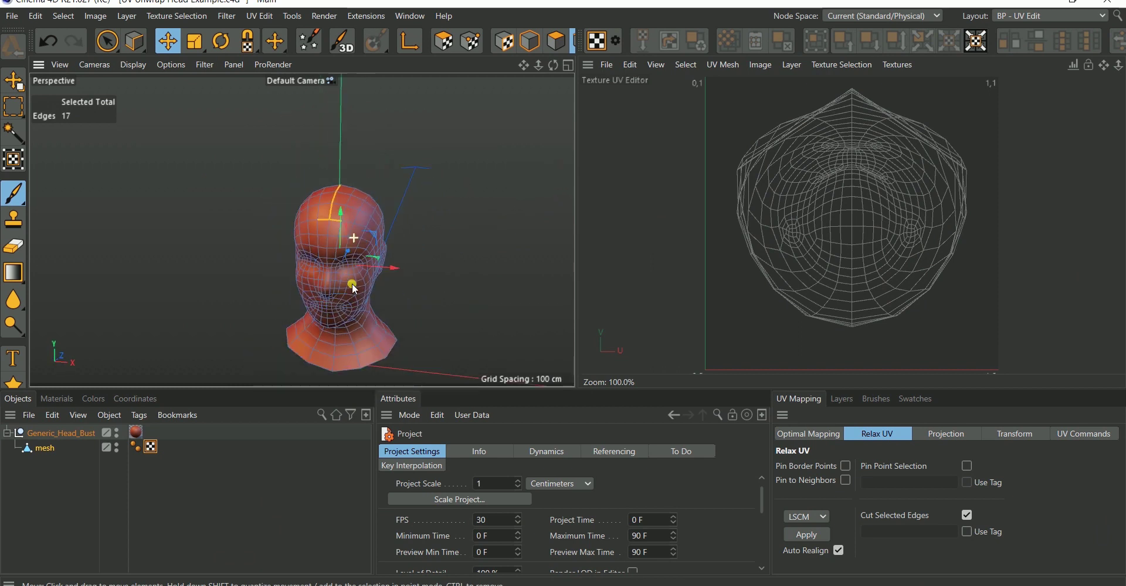
pyautogui.scroll(2, 346, 285)
pyautogui.keyDown('alt'); pyautogui.moveTo(346, 282); pyautogui.dragTo(350, 253, button='middle'); pyautogui.keyUp('alt')
pyautogui.moveTo(351, 254)
pyautogui.keyDown('alt'); pyautogui.mouseDown()
pyautogui.moveTo(370, 224)
pyautogui.moveTo(351, 260)
pyautogui.mouseUp(); pyautogui.keyUp('alt')
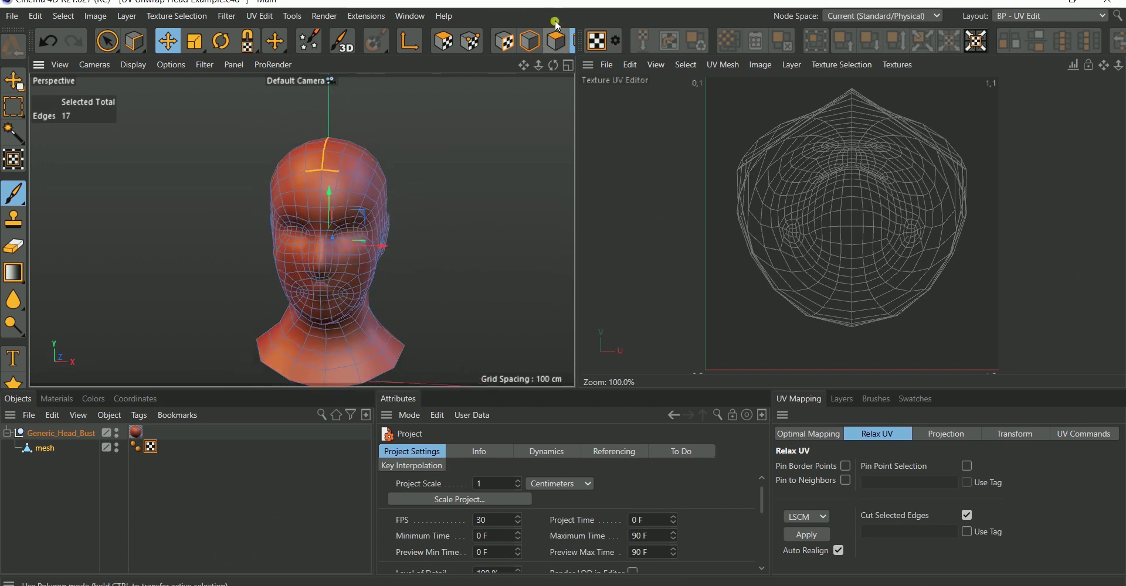
pyautogui.click(556, 41)
pyautogui.hotkey('ctrl', 'a')
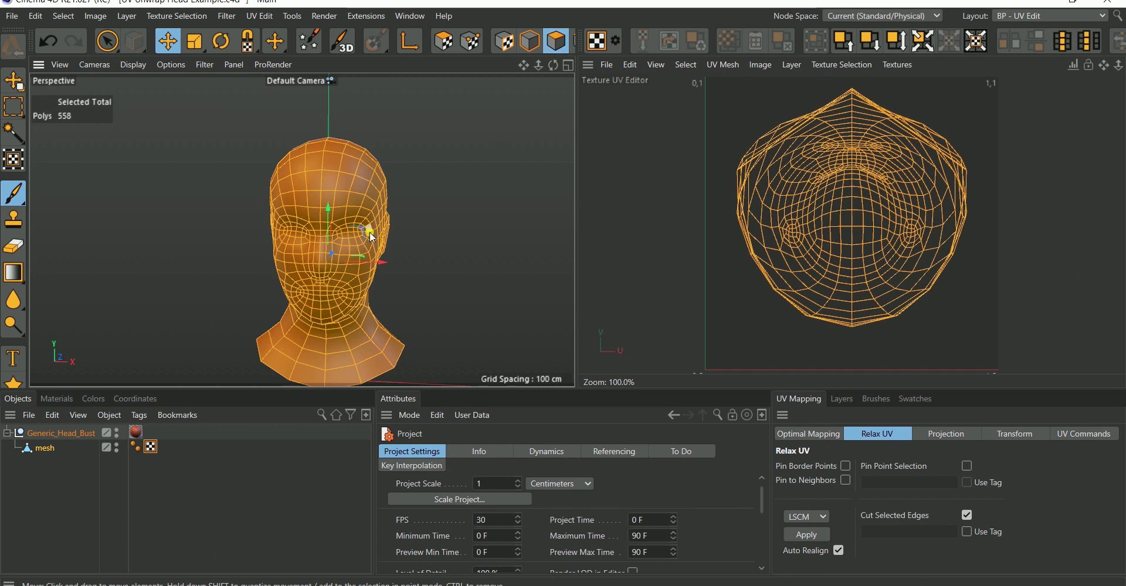
# Examine the polygon flow around the head's eye area up close.
pyautogui.keyDown('alt'); pyautogui.moveTo(376, 237); pyautogui.dragTo(309, 256); pyautogui.keyUp('alt')
pyautogui.moveTo(308, 253)
pyautogui.keyDown('alt'); pyautogui.mouseDown(button='right')
pyautogui.moveTo(328, 188)
pyautogui.moveTo(315, 253)
pyautogui.mouseUp(button='right'); pyautogui.keyUp('alt')
pyautogui.keyDown('alt'); pyautogui.moveTo(382, 197); pyautogui.dragTo(312, 182); pyautogui.keyUp('alt')
pyautogui.scroll(5, 301, 132)
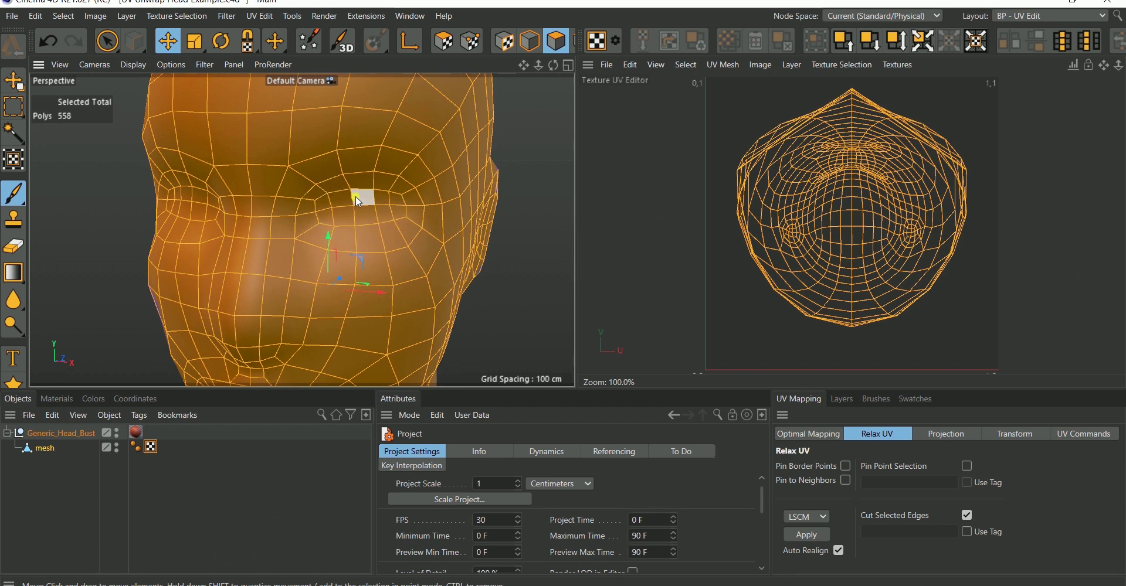
pyautogui.click(392, 199)
pyautogui.click(368, 193)
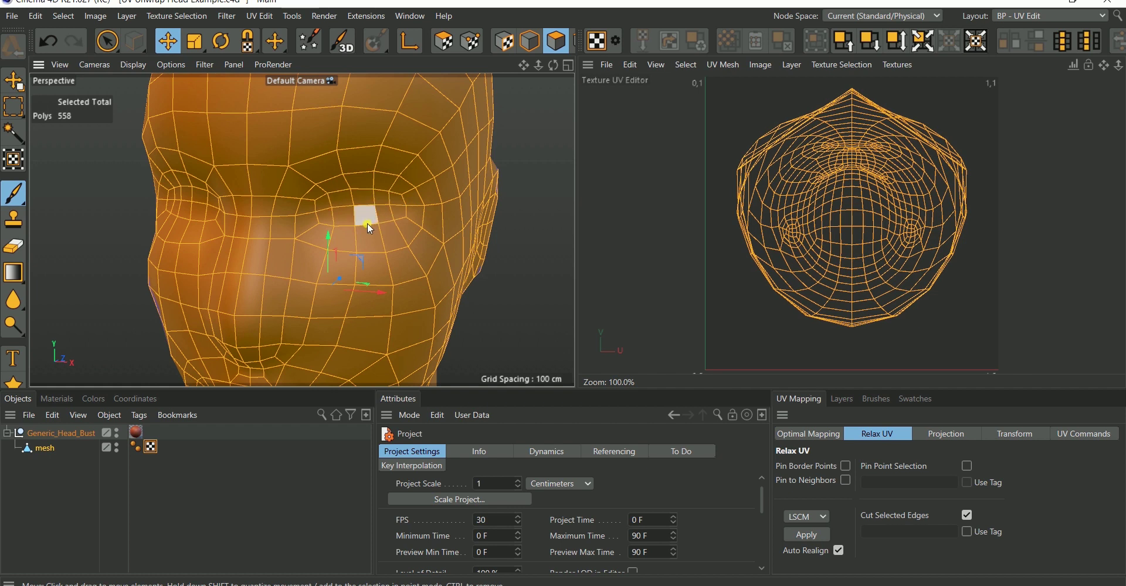
pyautogui.keyDown('alt'); pyautogui.moveTo(352, 209); pyautogui.dragTo(378, 219, button='right'); pyautogui.keyUp('alt')
pyautogui.keyDown('alt'); pyautogui.moveTo(378, 219); pyautogui.dragTo(308, 250, button='middle'); pyautogui.keyUp('alt')
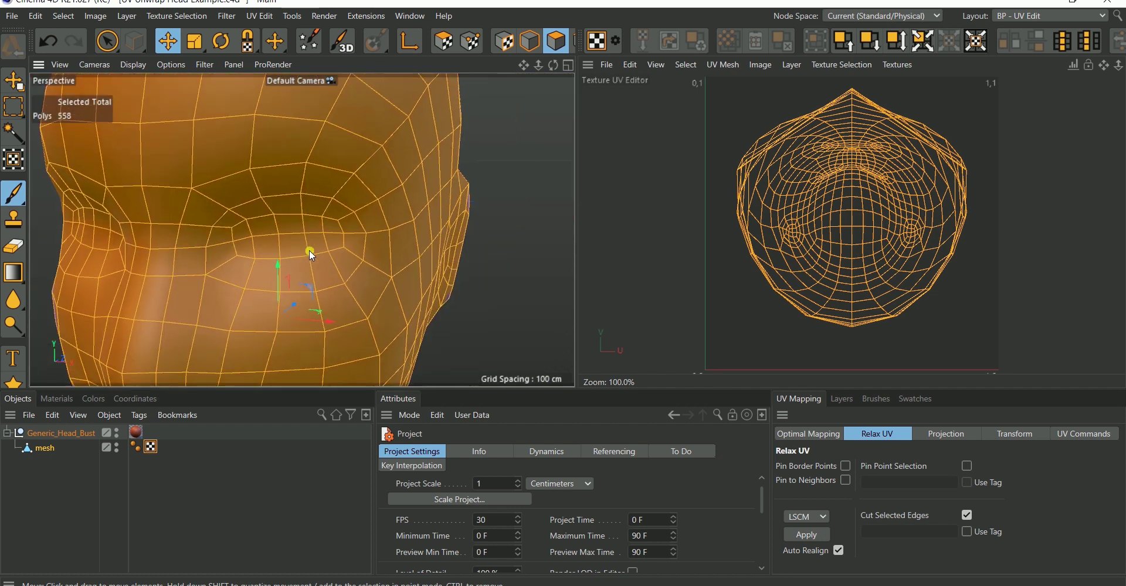
# Live-select the polygons covering the head's left eye opening and delete them.
pyautogui.moveTo(291, 240)
pyautogui.keyDown('alt'); pyautogui.mouseDown(button='right')
pyautogui.moveTo(312, 209)
pyautogui.moveTo(291, 241)
pyautogui.mouseUp(button='right'); pyautogui.keyUp('alt')
pyautogui.keyDown('alt'); pyautogui.moveTo(291, 241); pyautogui.dragTo(328, 240, button='middle'); pyautogui.keyUp('alt')
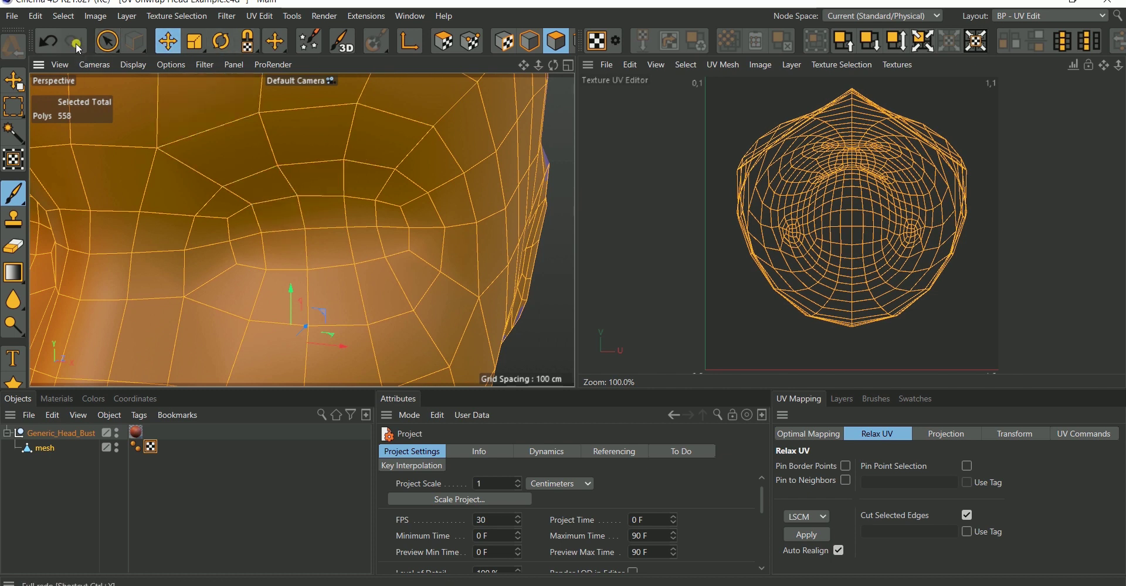
pyautogui.click(107, 41)
pyautogui.moveTo(244, 231); pyautogui.dragTo(345, 241)
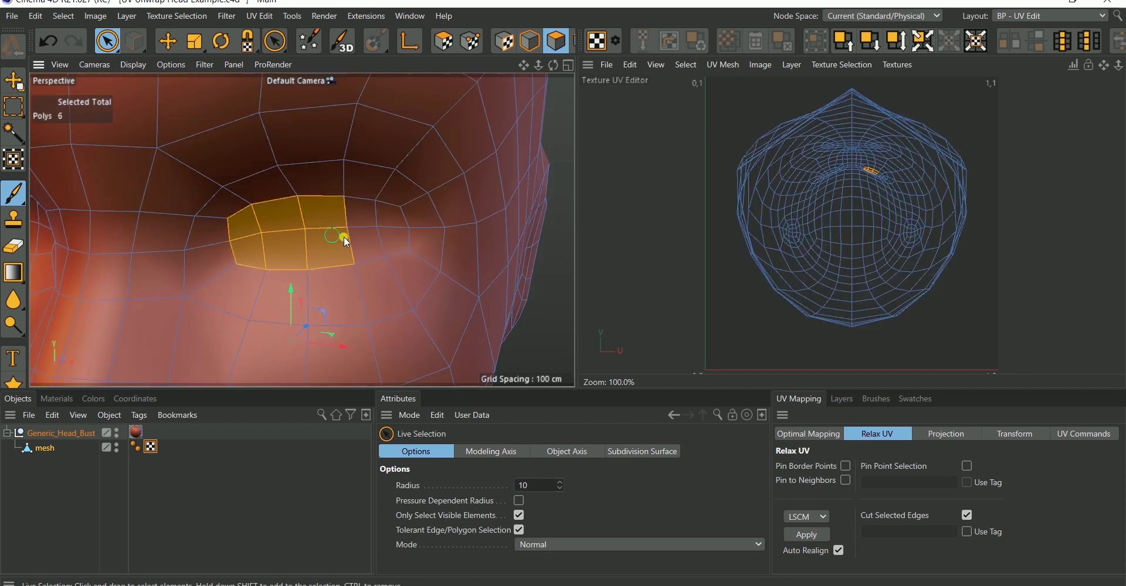
pyautogui.press('Delete')
pyautogui.scroll(-5, 436, 222)
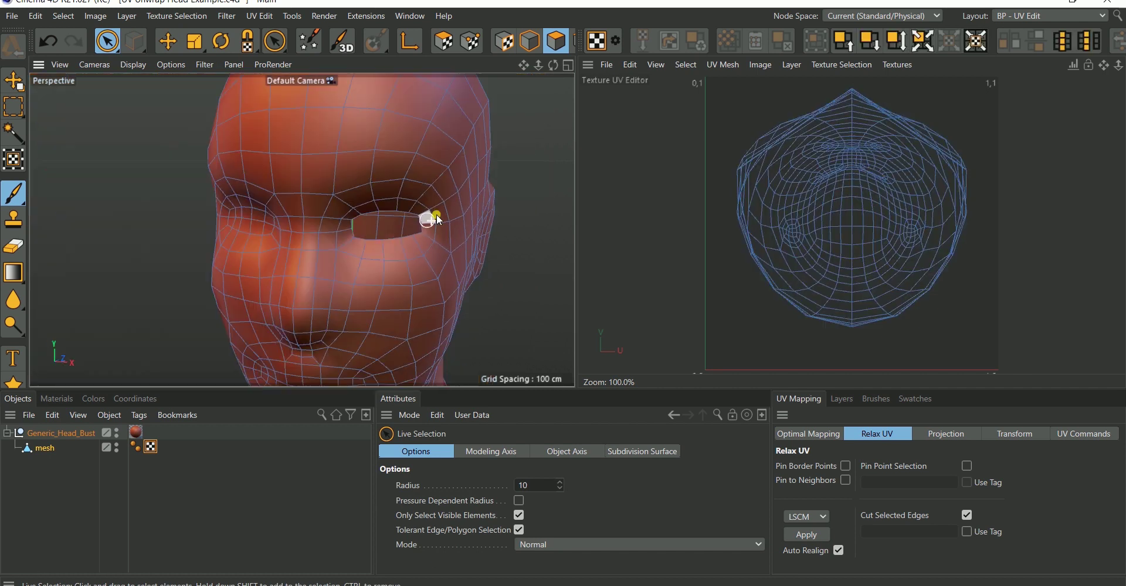
# Live-select the 10 polygons covering the head's right eye opening and delete them.
pyautogui.scroll(-2, 454, 210)
pyautogui.keyDown('alt'); pyautogui.moveTo(295, 233); pyautogui.dragTo(437, 251); pyautogui.keyUp('alt')
pyautogui.scroll(8, 314, 202)
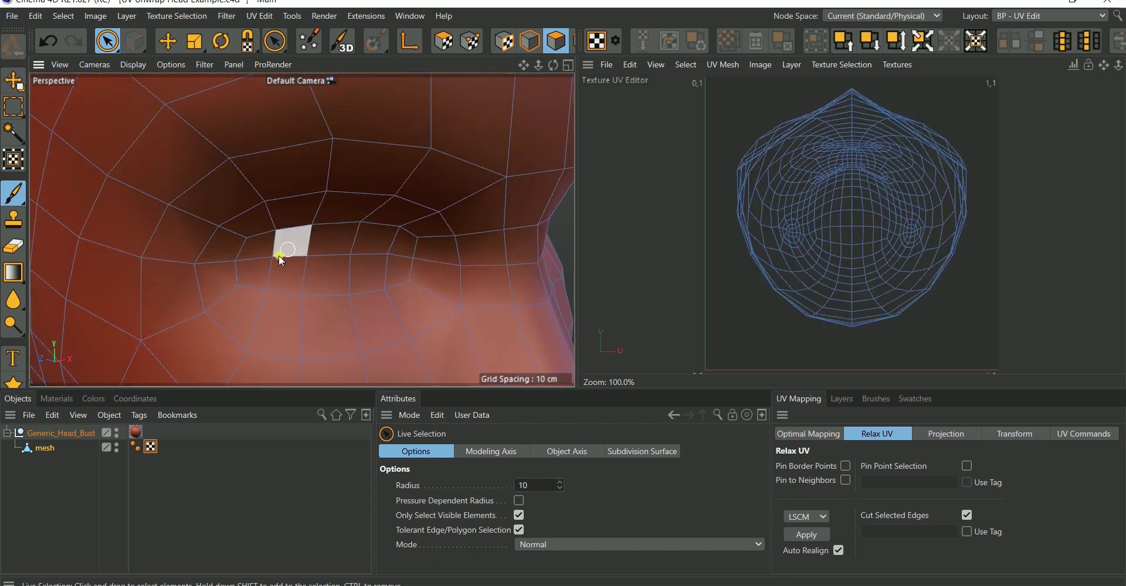
pyautogui.moveTo(279, 255)
pyautogui.mouseDown()
pyautogui.moveTo(310, 266)
pyautogui.moveTo(357, 244)
pyautogui.moveTo(398, 256)
pyautogui.mouseUp()
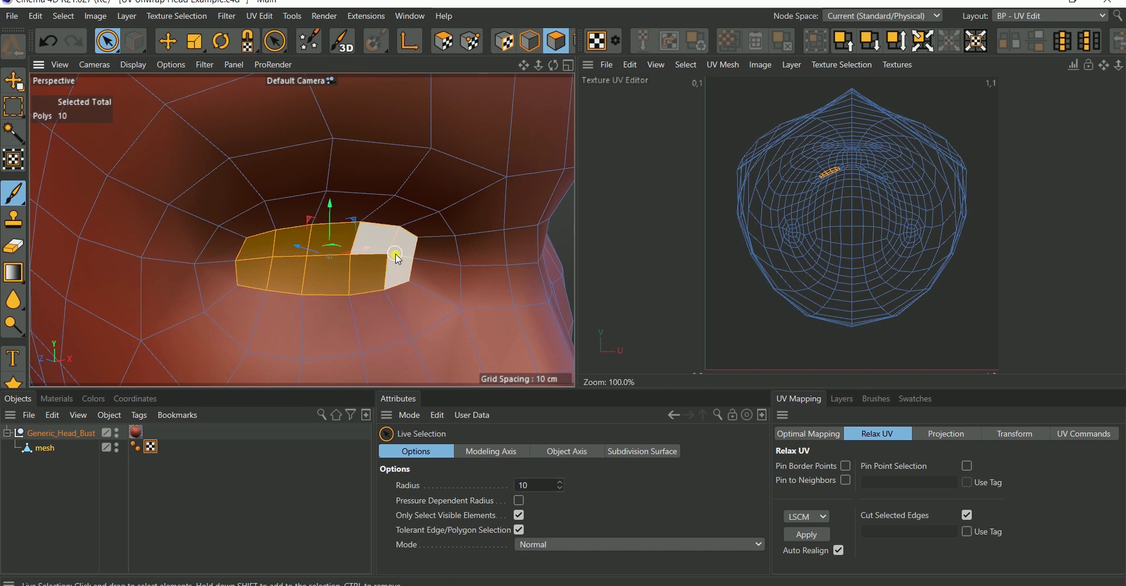
pyautogui.press('Delete')
# Examine the polygon flow around the mouth and lips up close.
pyautogui.scroll(-5, 352, 258)
pyautogui.keyDown('alt'); pyautogui.moveTo(324, 258); pyautogui.dragTo(136, 240); pyautogui.keyUp('alt')
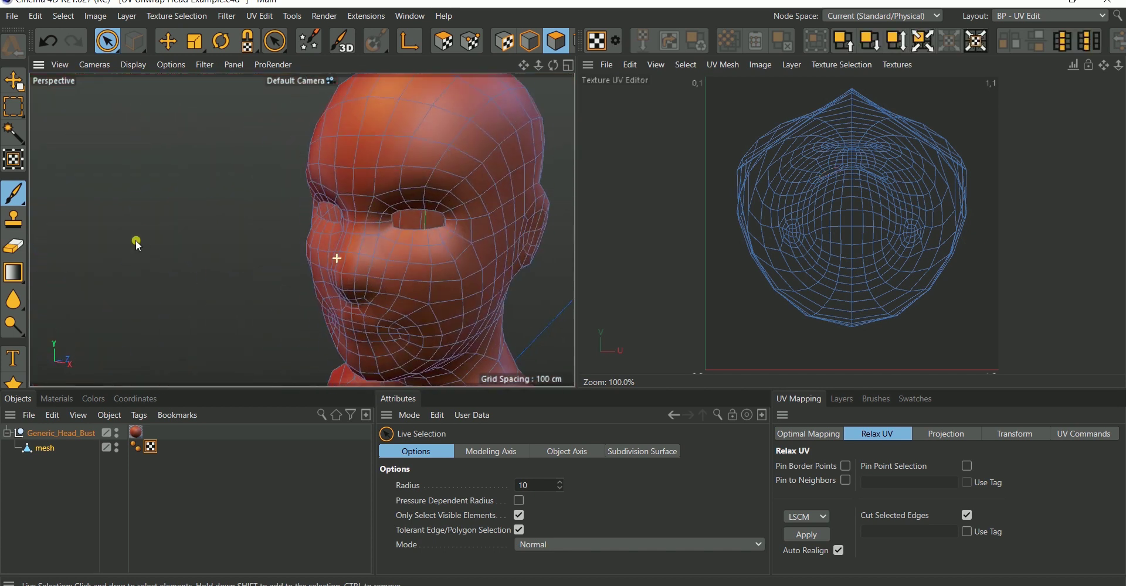
pyautogui.keyDown('alt'); pyautogui.moveTo(327, 260); pyautogui.dragTo(331, 223, button='middle'); pyautogui.keyUp('alt')
pyautogui.keyDown('alt'); pyautogui.moveTo(359, 273); pyautogui.dragTo(424, 242); pyautogui.keyUp('alt')
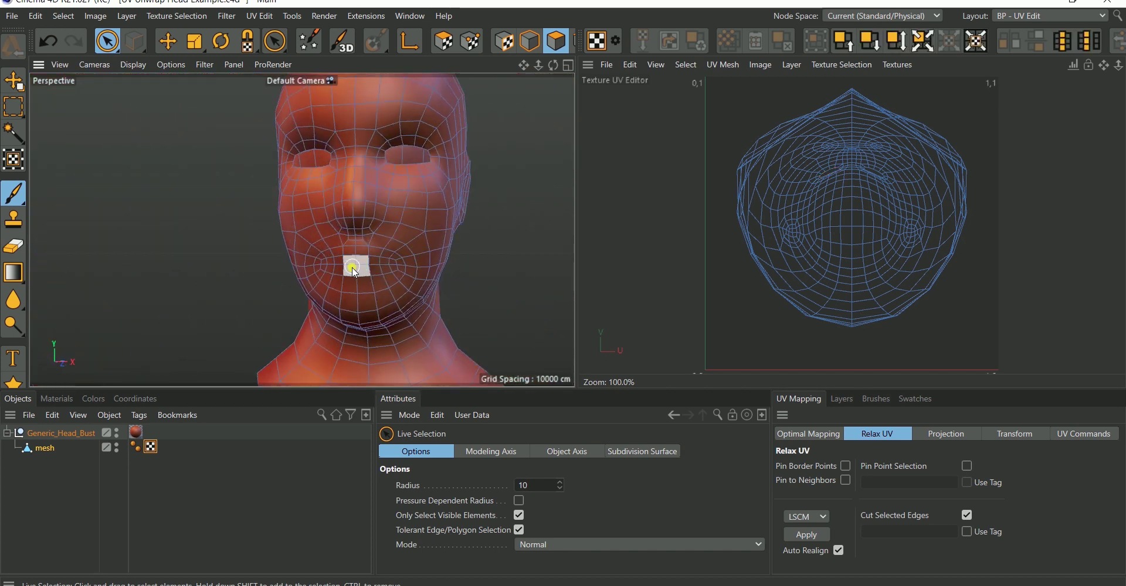
pyautogui.scroll(5, 355, 272)
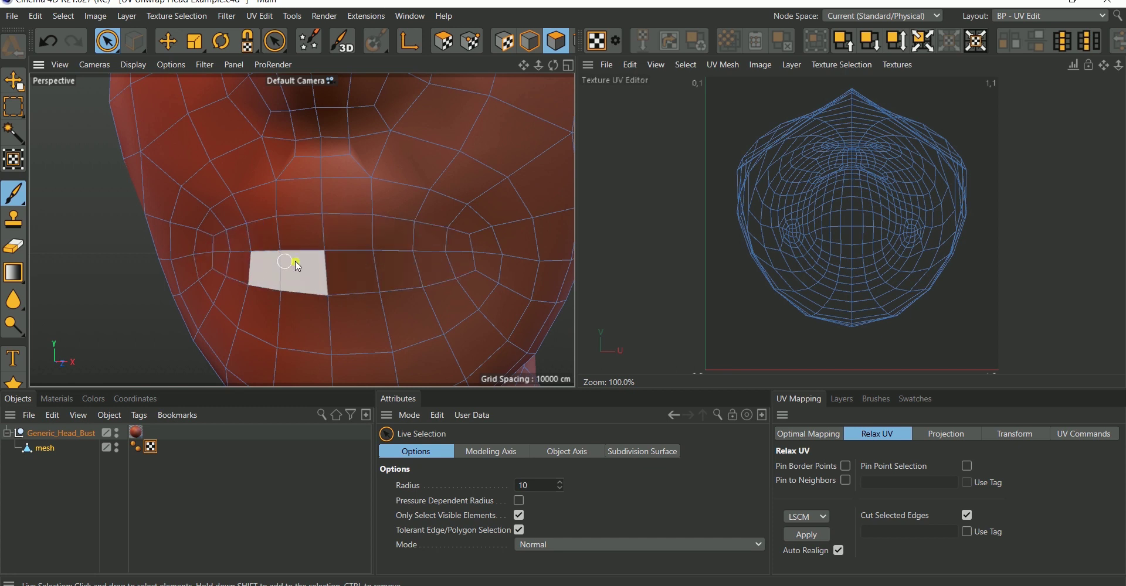
pyautogui.keyDown('alt'); pyautogui.moveTo(294, 261); pyautogui.dragTo(325, 249); pyautogui.keyUp('alt')
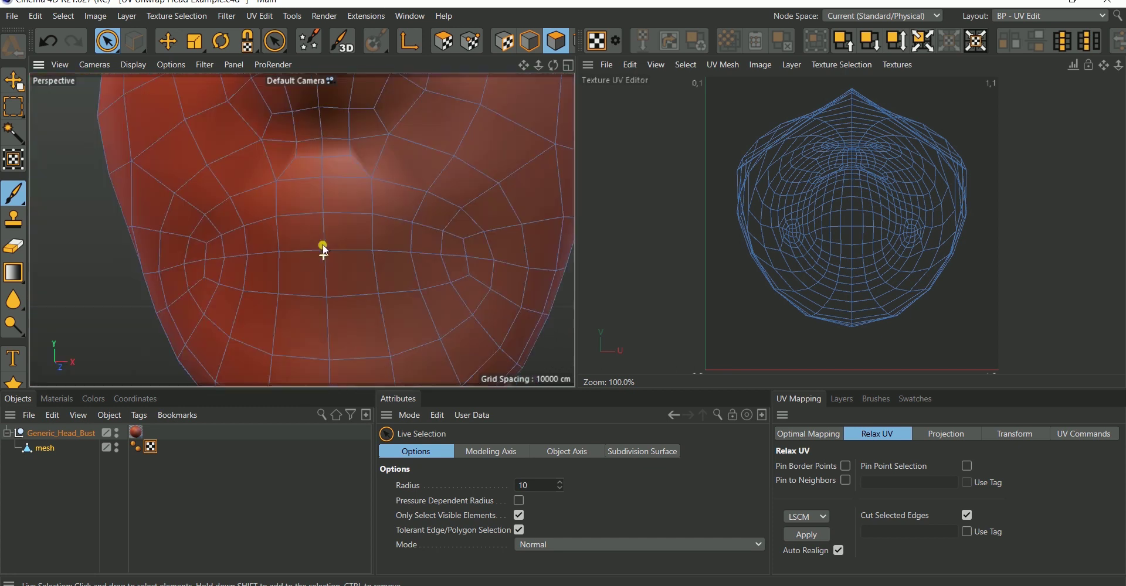
pyautogui.keyDown('alt'); pyautogui.moveTo(341, 209); pyautogui.dragTo(333, 253, button='right'); pyautogui.keyUp('alt')
pyautogui.keyDown('alt'); pyautogui.moveTo(336, 179); pyautogui.dragTo(315, 182); pyautogui.keyUp('alt')
pyautogui.keyDown('alt'); pyautogui.moveTo(372, 190); pyautogui.dragTo(325, 275, button='right'); pyautogui.keyUp('alt')
pyautogui.keyDown('alt'); pyautogui.moveTo(364, 169); pyautogui.dragTo(346, 221, button='middle'); pyautogui.keyUp('alt')
# Examine the opened eye holes and the ear region from the front and side of the head.
pyautogui.keyDown('alt'); pyautogui.moveTo(346, 201); pyautogui.dragTo(376, 136, button='right'); pyautogui.keyUp('alt')
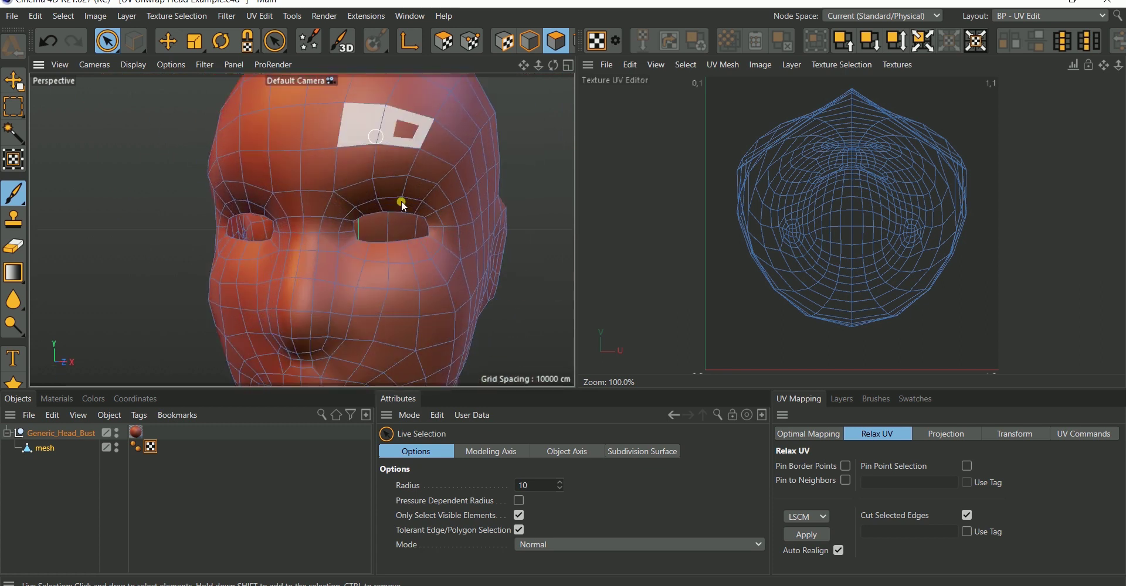
pyautogui.keyDown('alt'); pyautogui.moveTo(356, 269); pyautogui.dragTo(316, 281, button='right'); pyautogui.keyUp('alt')
pyautogui.keyDown('alt'); pyautogui.moveTo(376, 275); pyautogui.dragTo(319, 279); pyautogui.keyUp('alt')
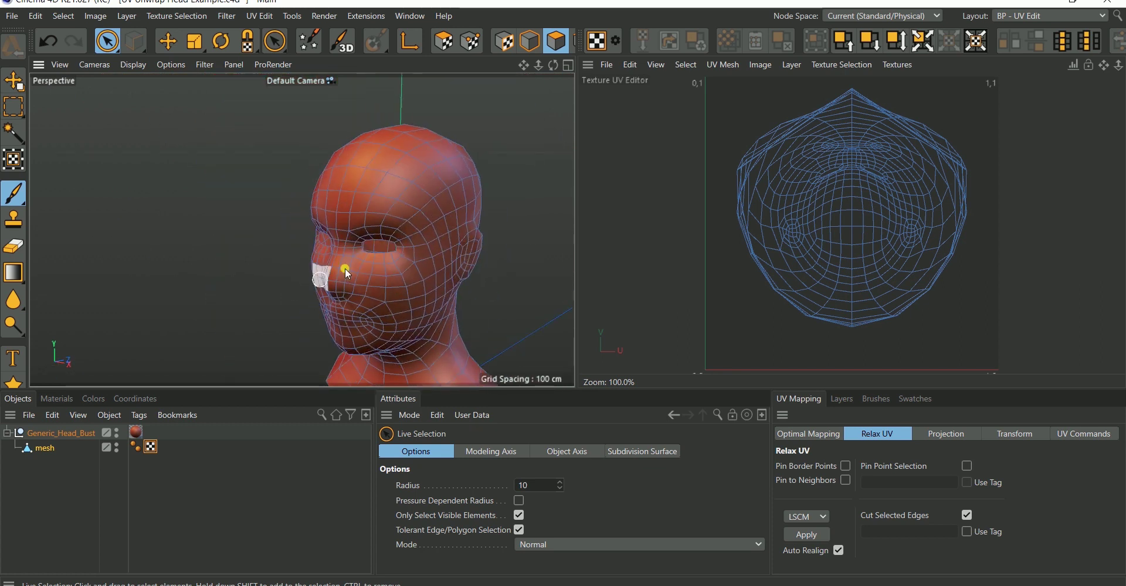
pyautogui.keyDown('alt'); pyautogui.moveTo(480, 258); pyautogui.dragTo(487, 214, button='right'); pyautogui.keyUp('alt')
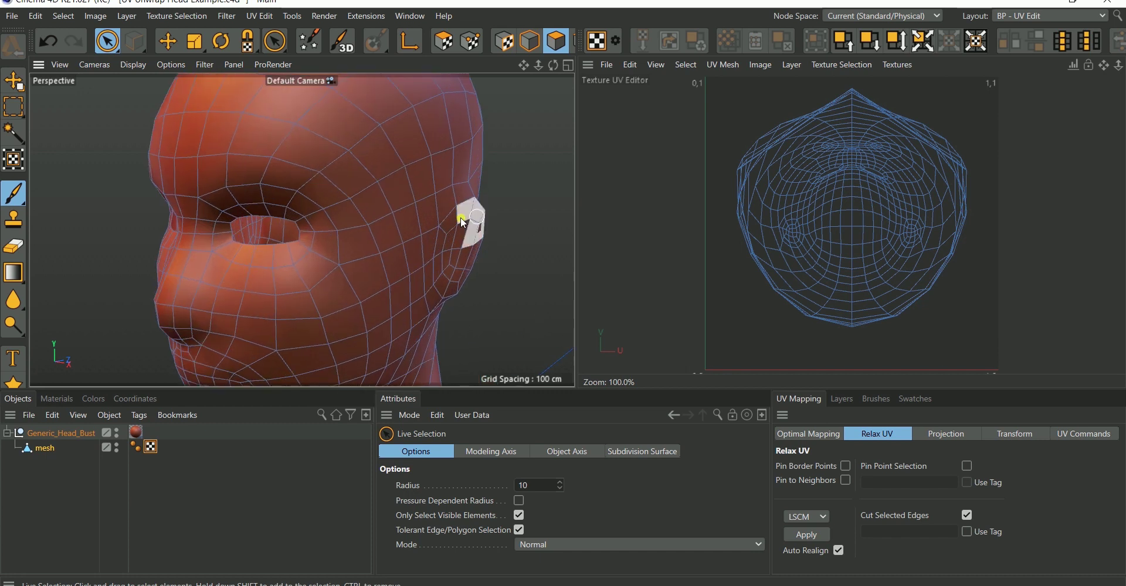
pyautogui.keyDown('alt'); pyautogui.moveTo(463, 223); pyautogui.dragTo(350, 247); pyautogui.keyUp('alt')
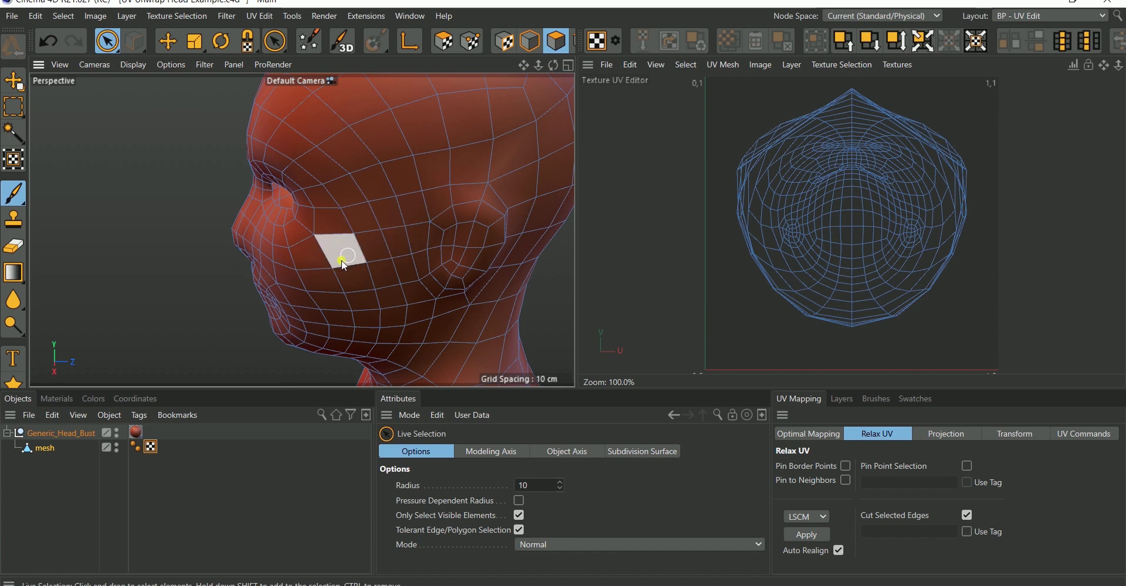
pyautogui.scroll(-6, 341, 260)
pyautogui.keyDown('alt'); pyautogui.moveTo(326, 284); pyautogui.dragTo(339, 255); pyautogui.keyUp('alt')
pyautogui.scroll(-1, 340, 257)
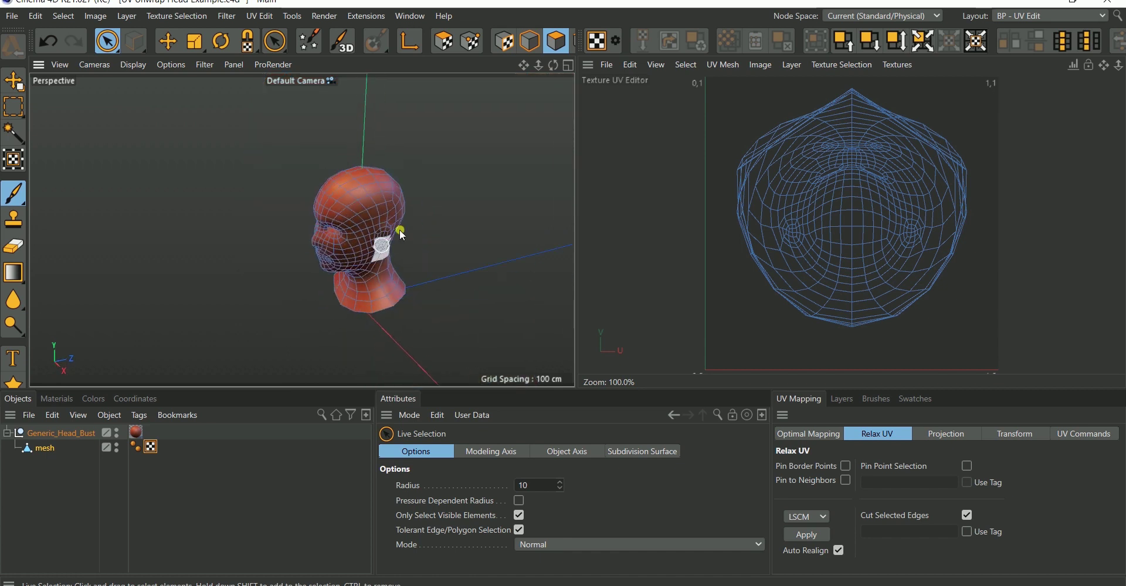
# Switch to edge mode and start a new selection of edges running above and down behind the left ear.
pyautogui.click(577, 46)
pyautogui.scroll(6, 359, 219)
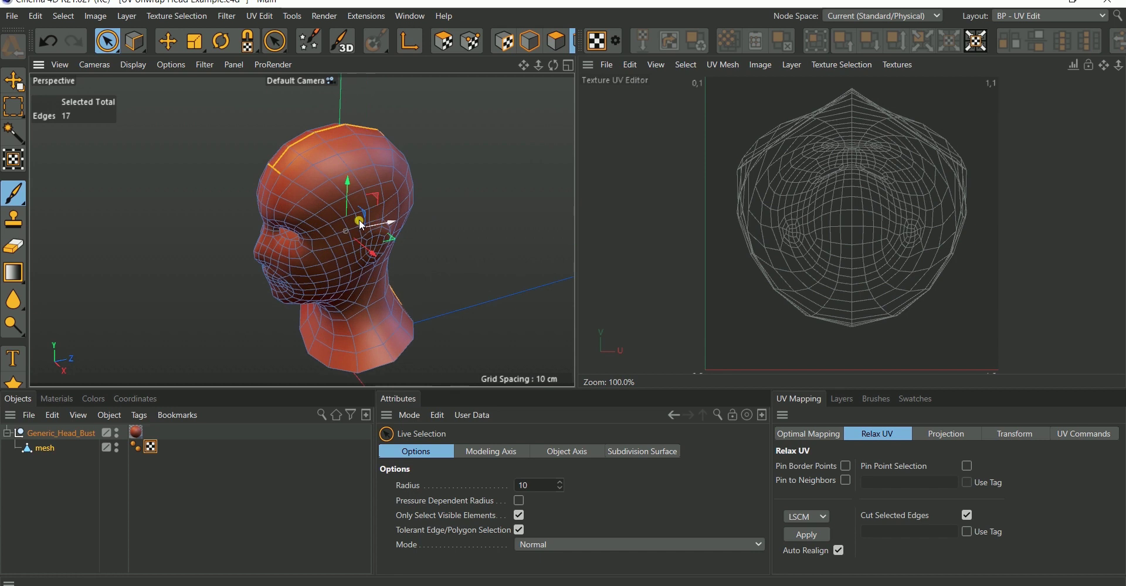
pyautogui.scroll(5, 370, 232)
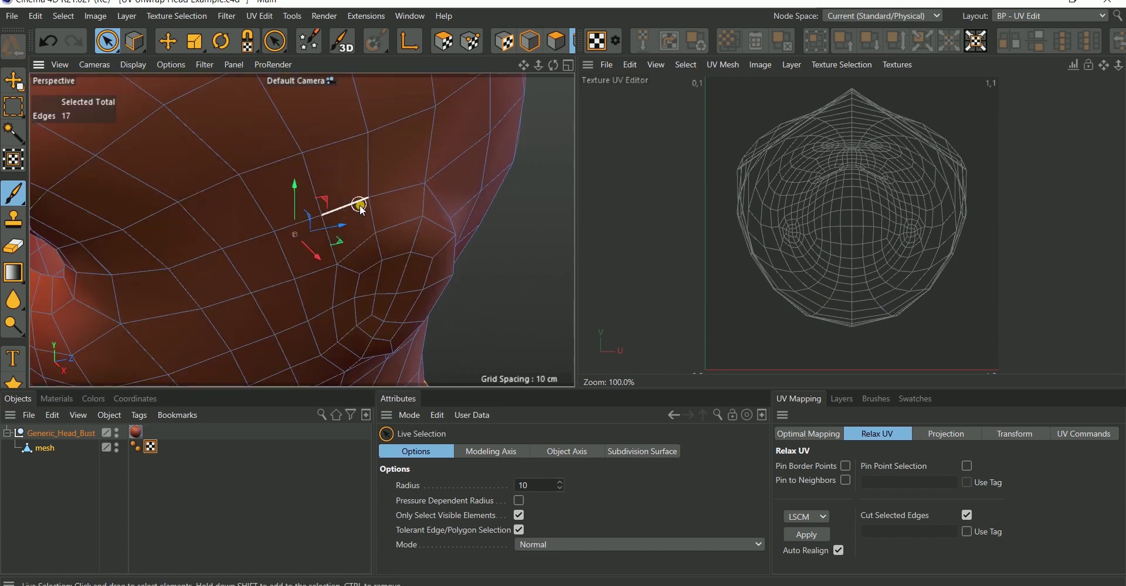
pyautogui.press('e')
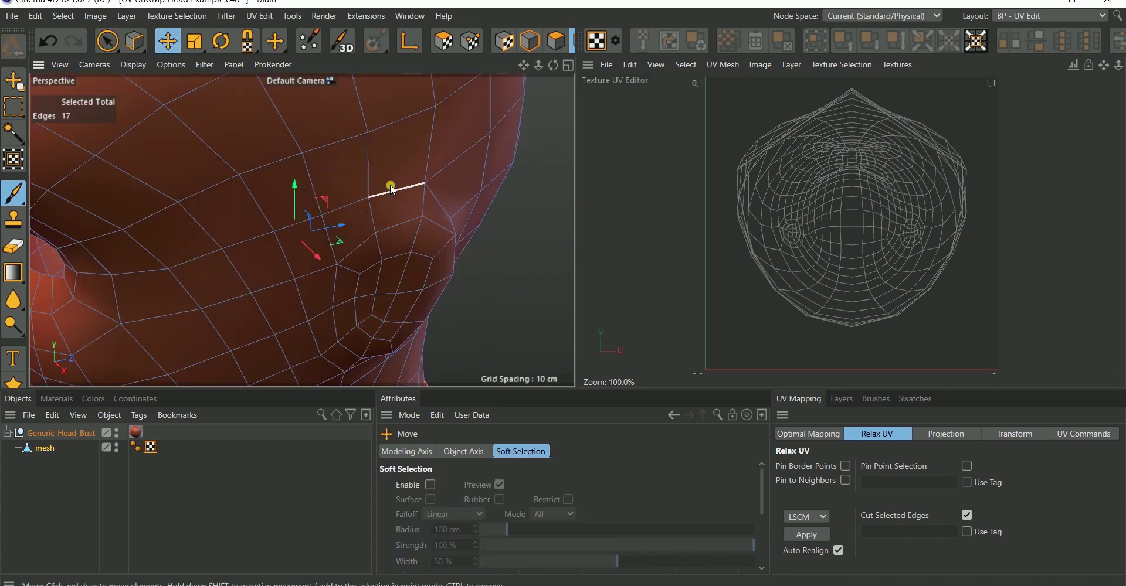
pyautogui.click(392, 188)
pyautogui.keyDown('alt'); pyautogui.moveTo(345, 206); pyautogui.dragTo(163, 176); pyautogui.keyUp('alt')
pyautogui.keyDown('shift'); pyautogui.click(366, 217); pyautogui.keyUp('shift')
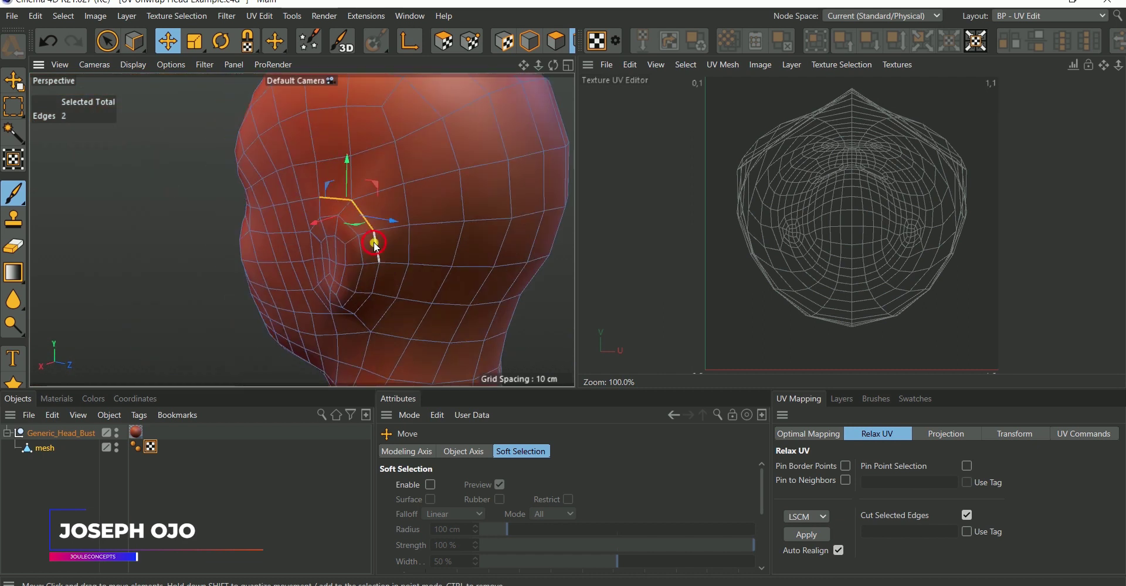
pyautogui.keyDown('shift'); pyautogui.click(371, 286); pyautogui.keyUp('shift')
pyautogui.keyDown('shift'); pyautogui.click(366, 299); pyautogui.keyUp('shift')
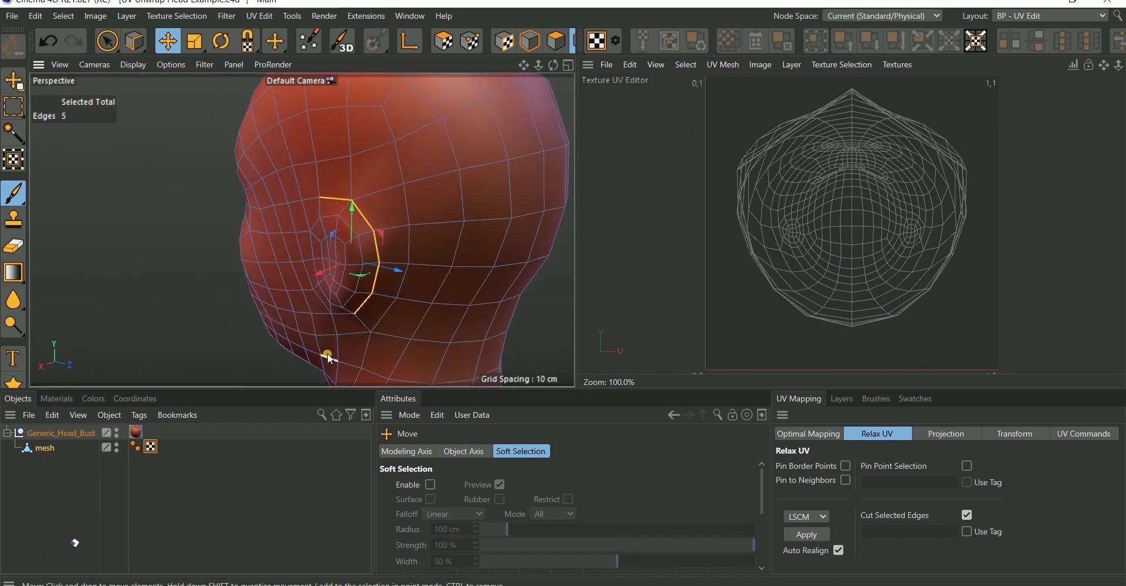
# Add the edges beneath and in front of the left ear to close the 12-edge seam loop around it.
pyautogui.keyDown('alt'); pyautogui.moveTo(327, 353); pyautogui.dragTo(363, 331); pyautogui.keyUp('alt')
pyautogui.keyDown('shift'); pyautogui.click(359, 301); pyautogui.keyUp('shift')
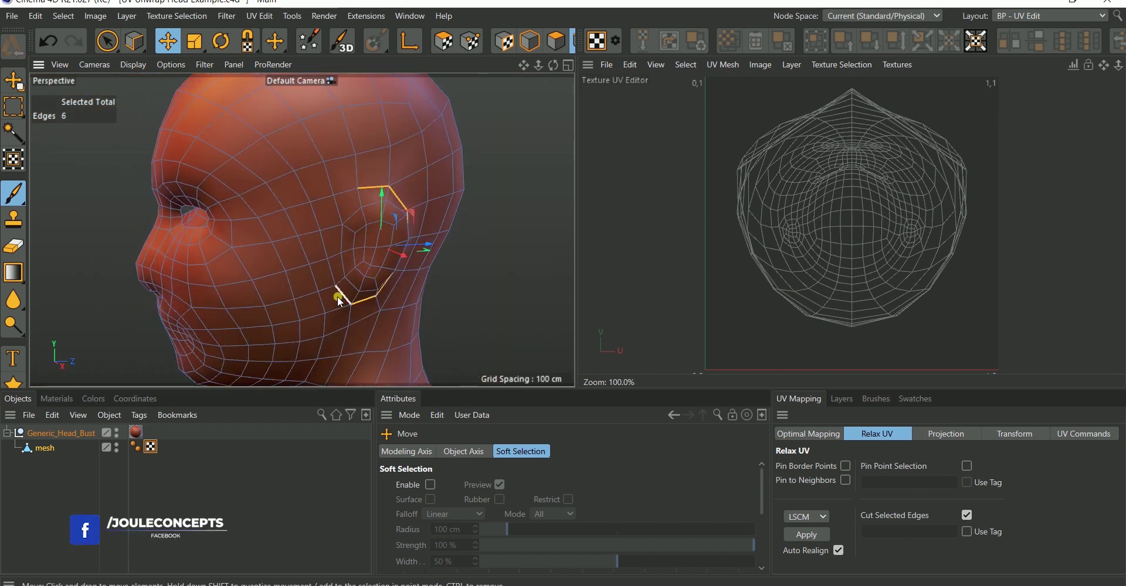
pyautogui.keyDown('shift'); pyautogui.click(337, 293); pyautogui.keyUp('shift')
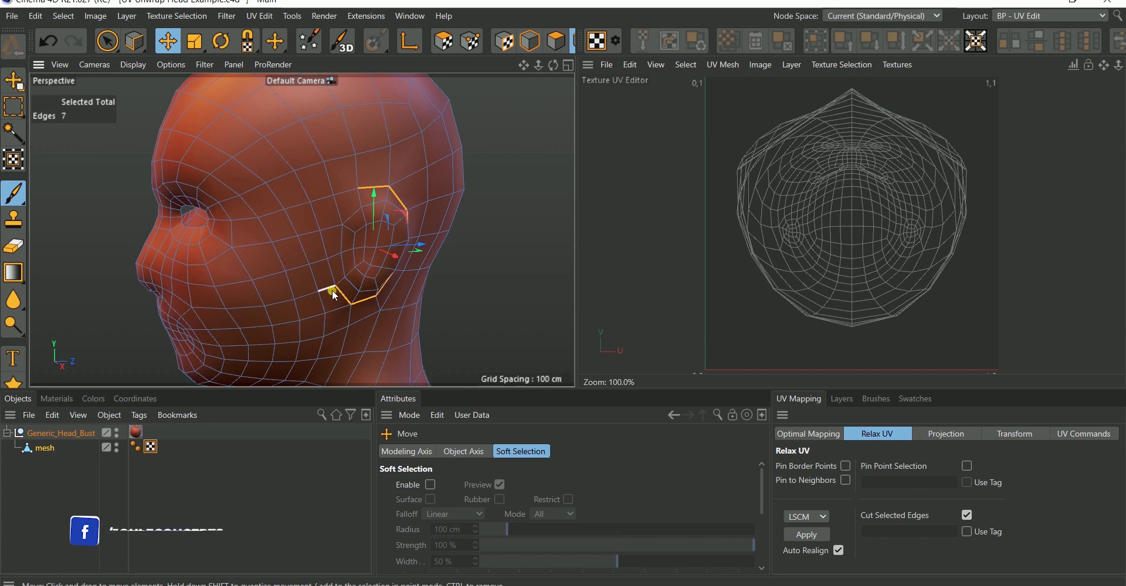
pyautogui.keyDown('shift'); pyautogui.click(327, 245); pyautogui.keyUp('shift')
pyautogui.keyDown('shift'); pyautogui.click(325, 224); pyautogui.keyUp('shift')
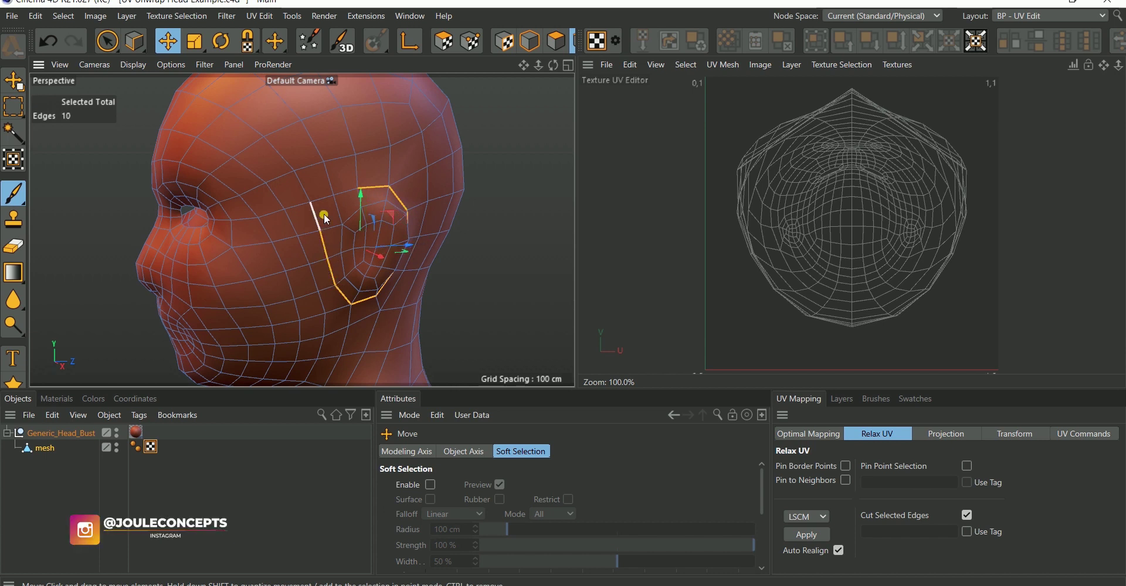
pyautogui.keyDown('shift'); pyautogui.click(344, 191); pyautogui.keyUp('shift')
pyautogui.scroll(-3, 333, 213)
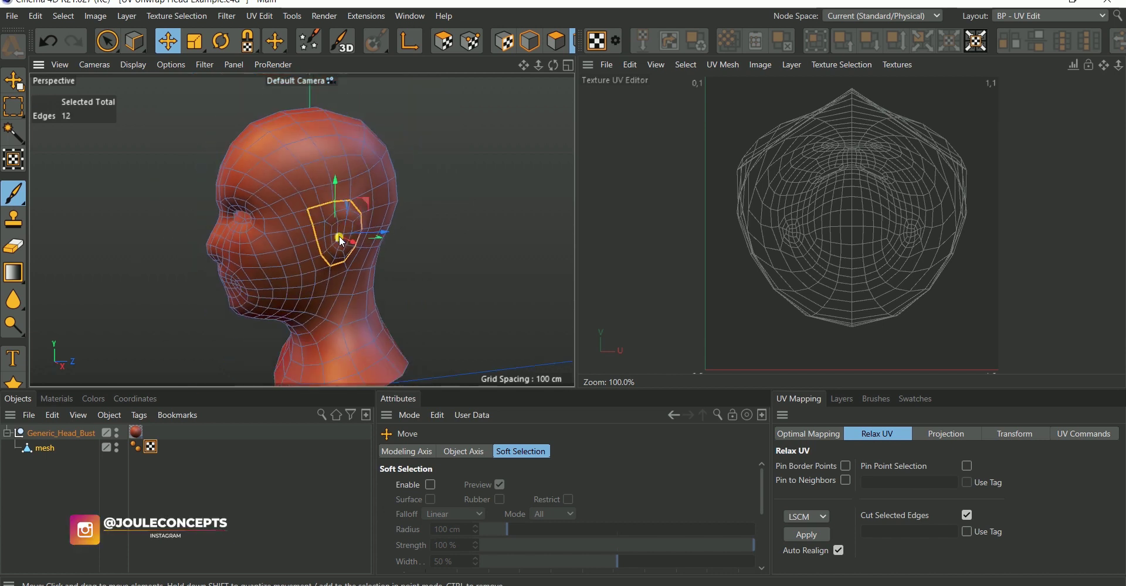
# Add the edges above and in front of the right ear to the seam selection.
pyautogui.keyDown('alt'); pyautogui.moveTo(339, 235); pyautogui.dragTo(312, 230); pyautogui.keyUp('alt')
pyautogui.scroll(5, 354, 194)
pyautogui.scroll(-4, 354, 195)
pyautogui.moveTo(223, 223)
pyautogui.keyDown('alt'); pyautogui.mouseDown()
pyautogui.moveTo(519, 239)
pyautogui.moveTo(224, 224)
pyautogui.mouseUp(); pyautogui.keyUp('alt')
pyautogui.keyDown('alt'); pyautogui.moveTo(82, 249); pyautogui.dragTo(428, 189); pyautogui.keyUp('alt')
pyautogui.scroll(-5, 364, 236)
pyautogui.scroll(5, 326, 230)
pyautogui.scroll(2, 369, 220)
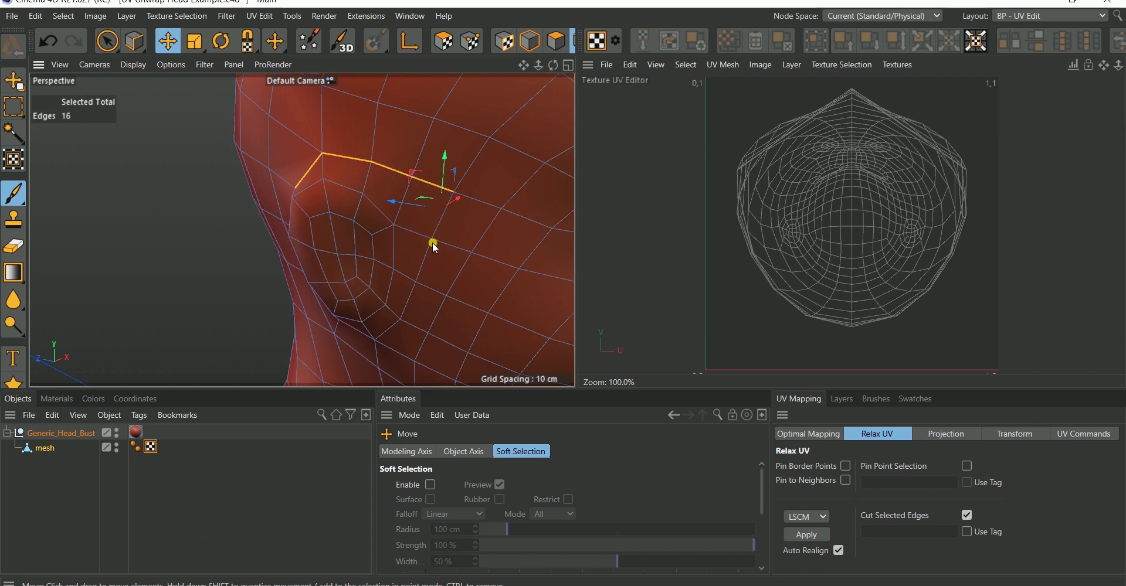
pyautogui.moveTo(432, 259)
pyautogui.keyDown('shift'); pyautogui.mouseDown()
pyautogui.moveTo(400, 321)
pyautogui.moveTo(447, 270)
pyautogui.moveTo(432, 239)
pyautogui.mouseUp(); pyautogui.keyUp('shift')
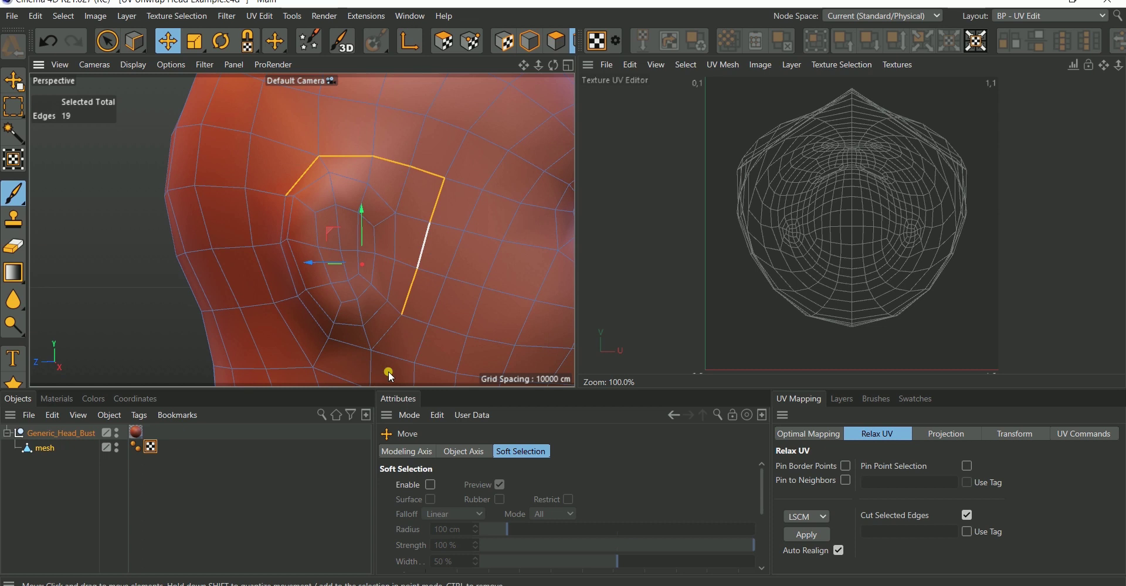
# Use Path Selection to close the seam loop beneath and behind the right ear.
pyautogui.click(68, 17)
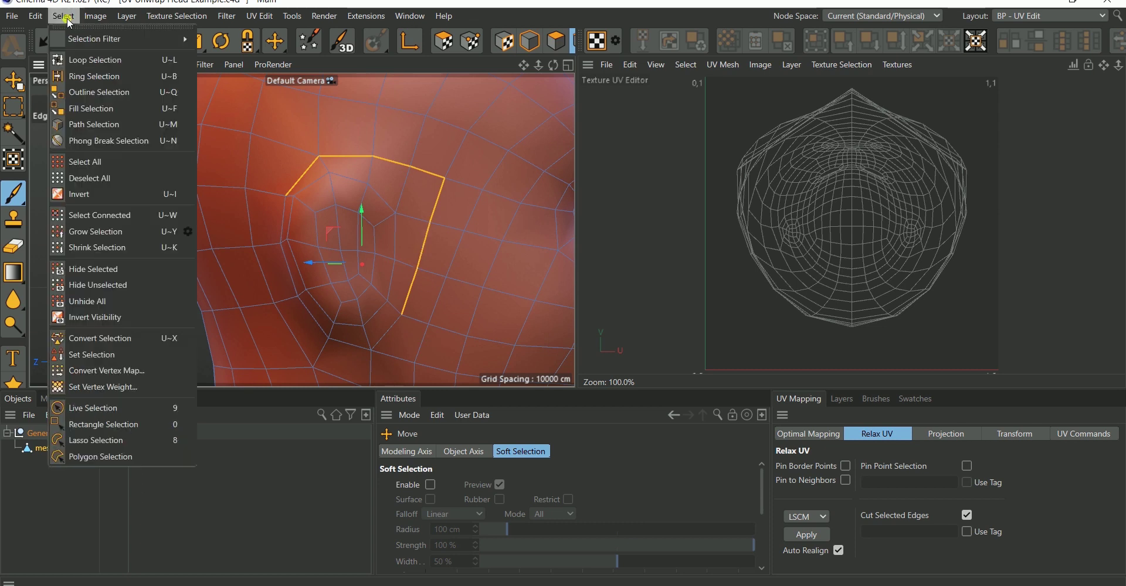
pyautogui.click(88, 125)
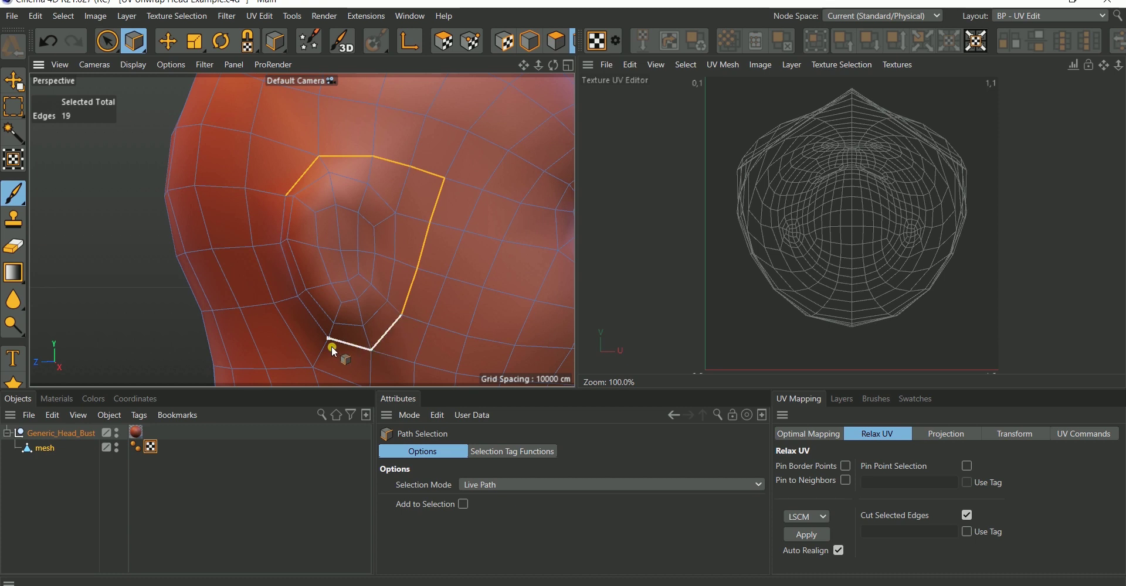
pyautogui.click(286, 201)
pyautogui.scroll(-10, 276, 211)
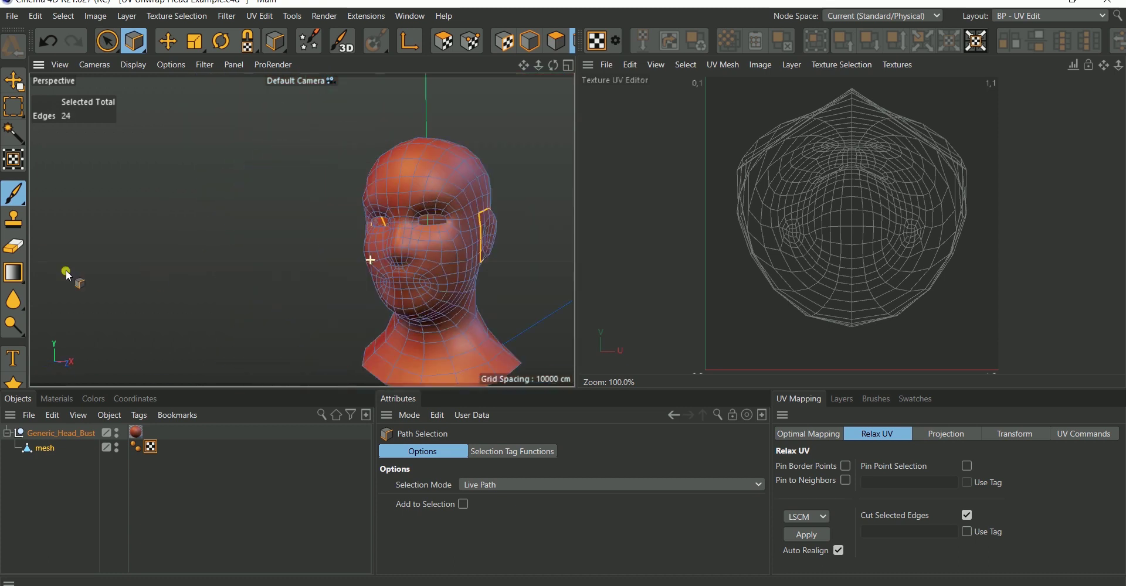
# Add the vertical centre edge path from the neck's lower border up the back of the head to the selection.
pyautogui.keyDown('alt'); pyautogui.moveTo(68, 274); pyautogui.dragTo(555, 264); pyautogui.keyUp('alt')
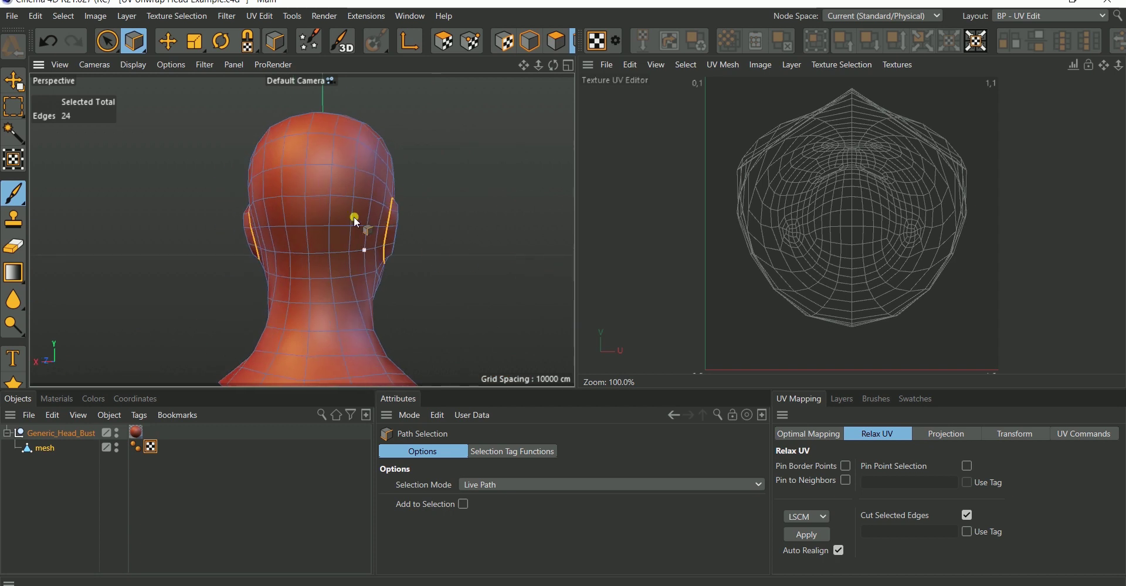
pyautogui.keyDown('alt'); pyautogui.moveTo(354, 216); pyautogui.dragTo(324, 288); pyautogui.keyUp('alt')
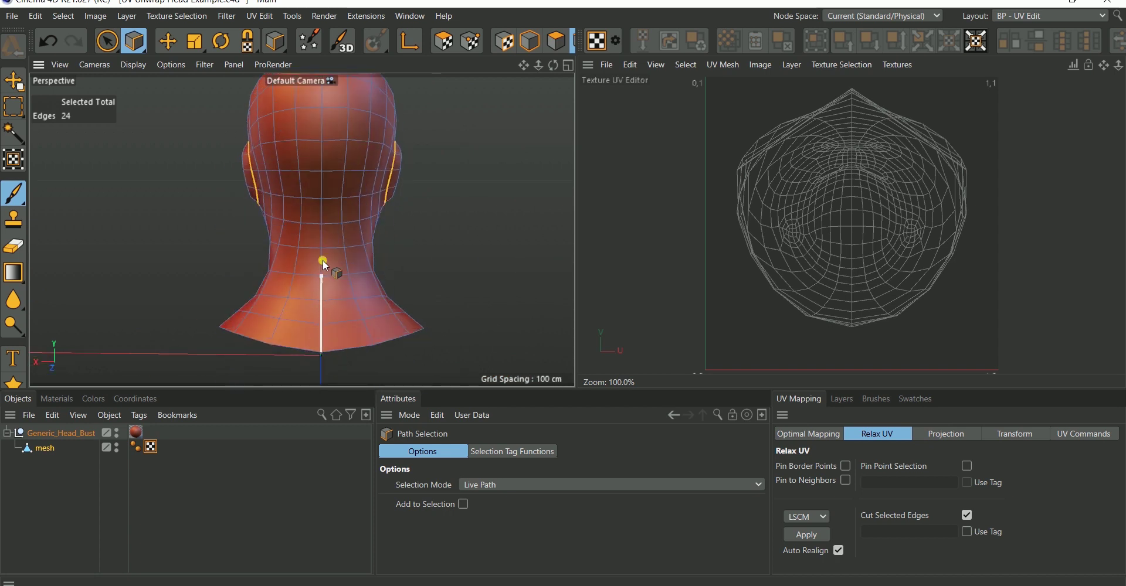
pyautogui.click(321, 107)
pyautogui.click(290, 261)
pyautogui.press('super')
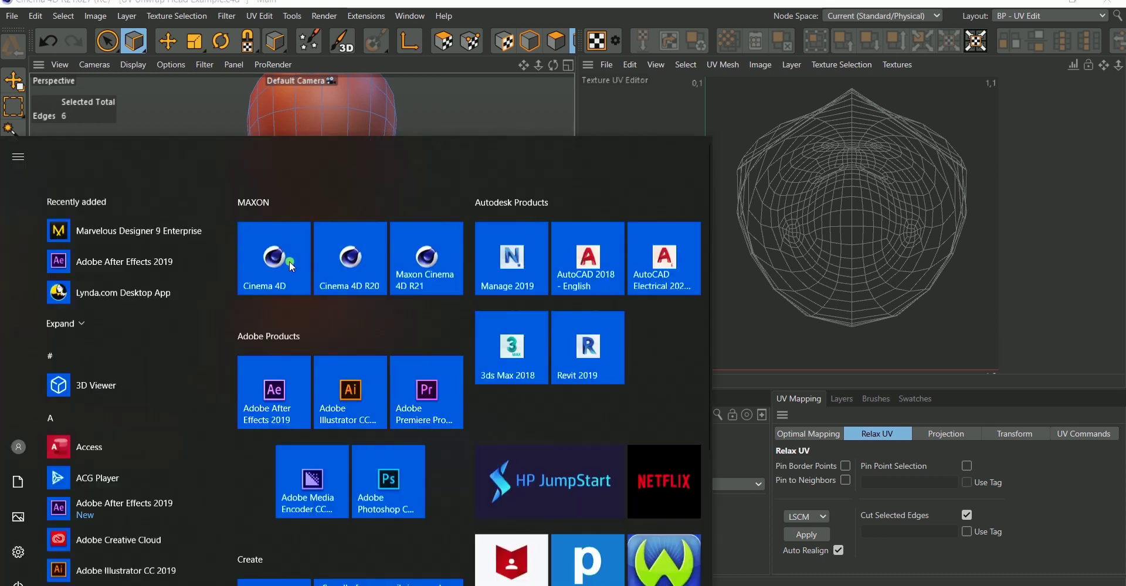
pyautogui.press('super')
pyautogui.hotkey('ctrl', 'z')
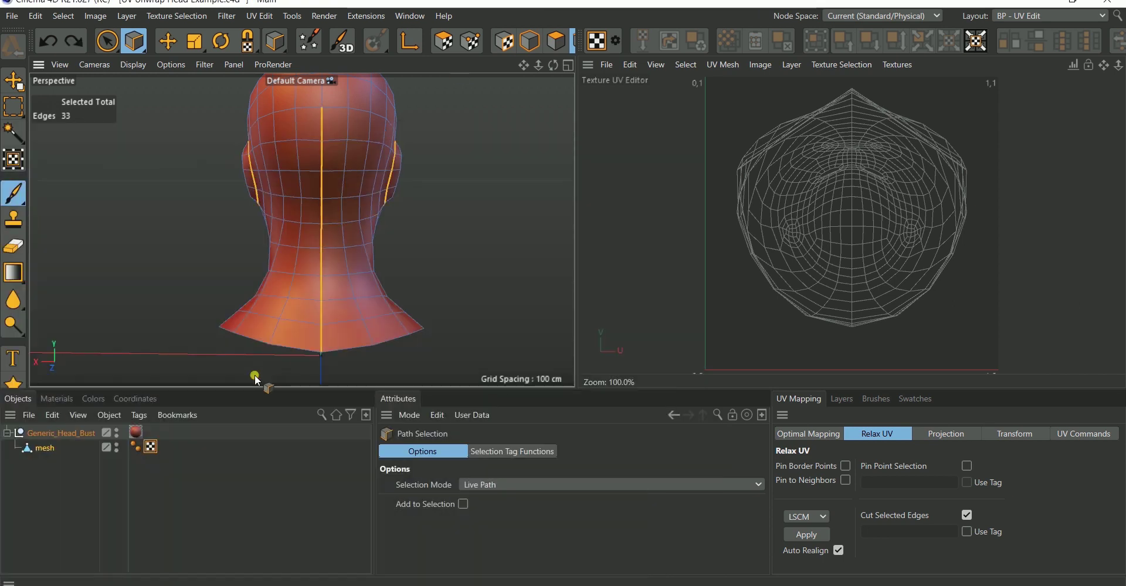
# Extend the centre seam path from the back of the head over the crown to the upper forehead.
pyautogui.keyDown('alt'); pyautogui.moveTo(354, 310); pyautogui.dragTo(229, 334); pyautogui.keyUp('alt')
pyautogui.keyDown('alt'); pyautogui.moveTo(302, 229); pyautogui.dragTo(301, 381, button='middle'); pyautogui.keyUp('alt')
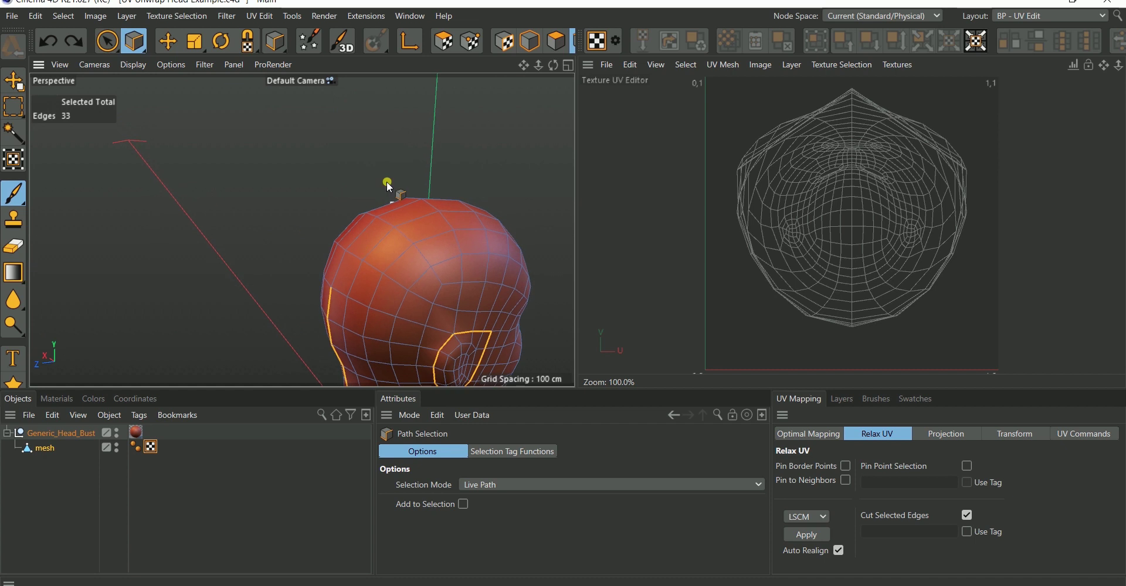
pyautogui.keyDown('alt'); pyautogui.moveTo(406, 200); pyautogui.dragTo(425, 249); pyautogui.keyUp('alt')
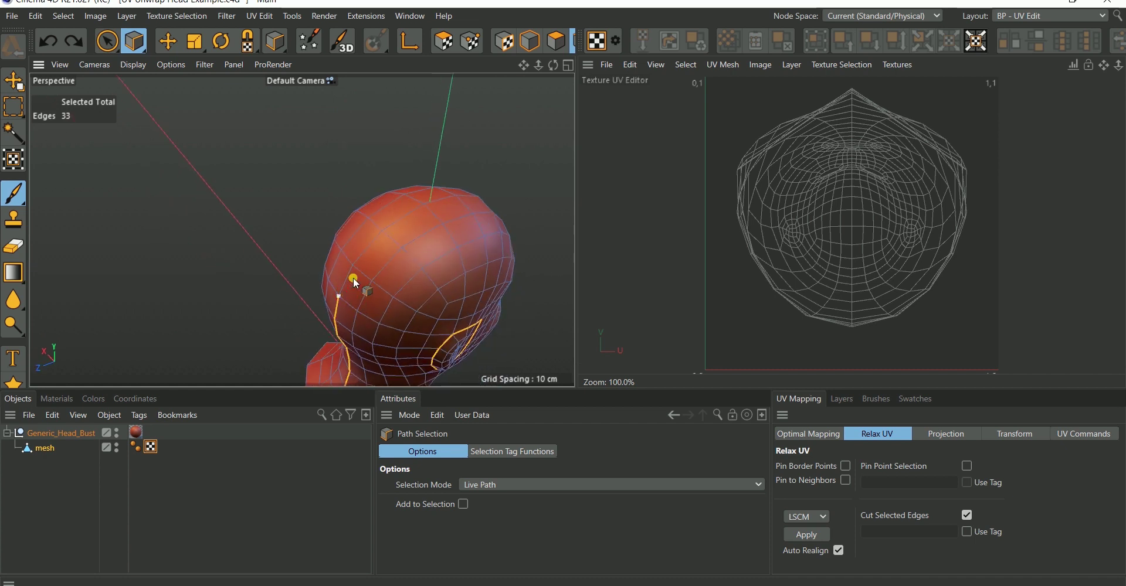
pyautogui.click(449, 196)
pyautogui.keyDown('alt'); pyautogui.moveTo(461, 209); pyautogui.dragTo(361, 262); pyautogui.keyUp('alt')
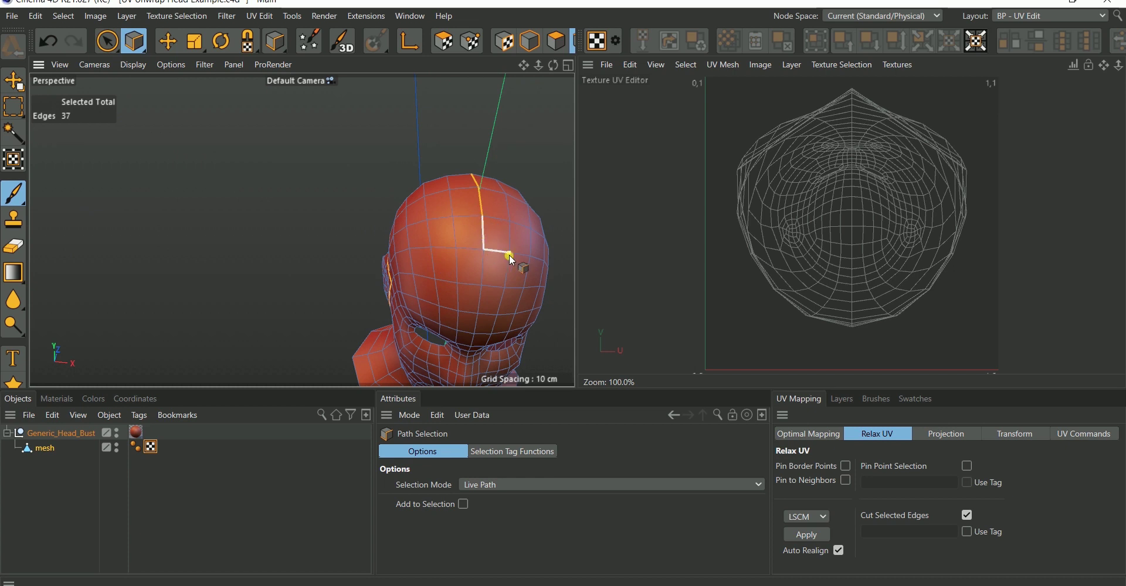
# Add short crosswise edges on both sides of the centre seam's front end to form a T above the forehead.
pyautogui.click(463, 252)
pyautogui.keyDown('alt'); pyautogui.moveTo(379, 260); pyautogui.dragTo(439, 245); pyautogui.keyUp('alt')
pyautogui.scroll(-3, 384, 273)
pyautogui.scroll(4, 382, 270)
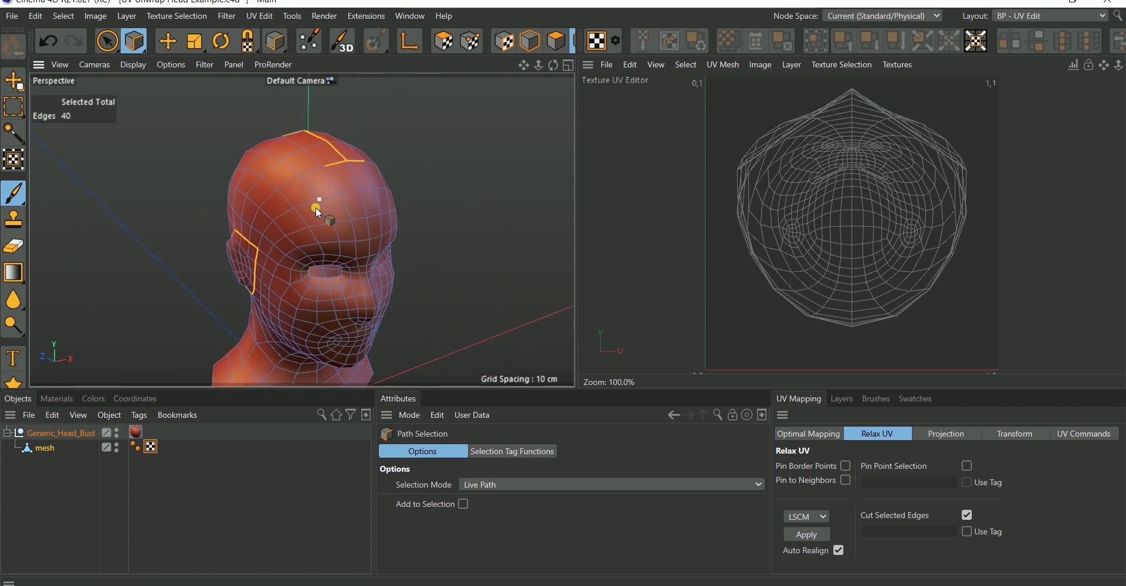
# Use Fill Selection to select all head and neck polygons outside the ear seam loops.
pyautogui.scroll(-3, 315, 207)
pyautogui.scroll(6, 272, 233)
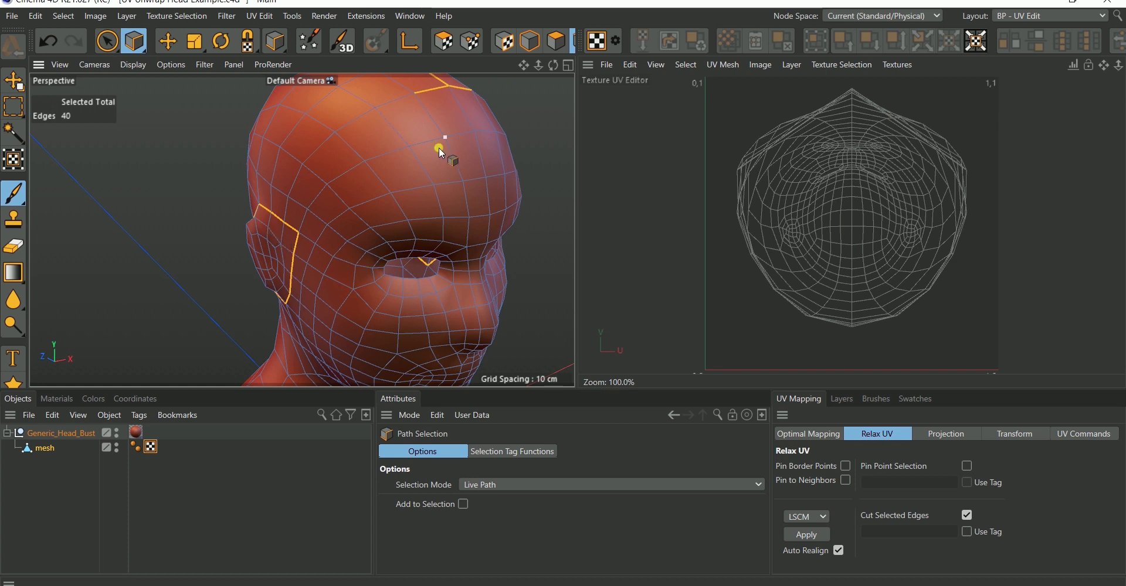
pyautogui.scroll(-3, 344, 207)
pyautogui.keyDown('alt'); pyautogui.moveTo(394, 226); pyautogui.dragTo(346, 221); pyautogui.keyUp('alt')
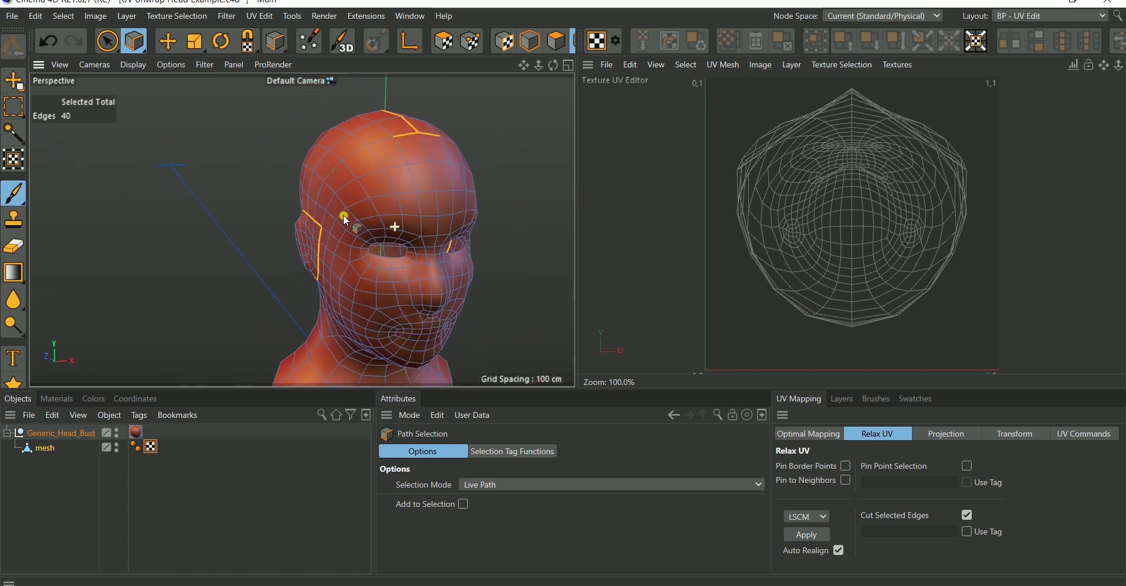
pyautogui.scroll(-2, 349, 198)
pyautogui.scroll(3, 348, 198)
pyautogui.scroll(-5, 344, 210)
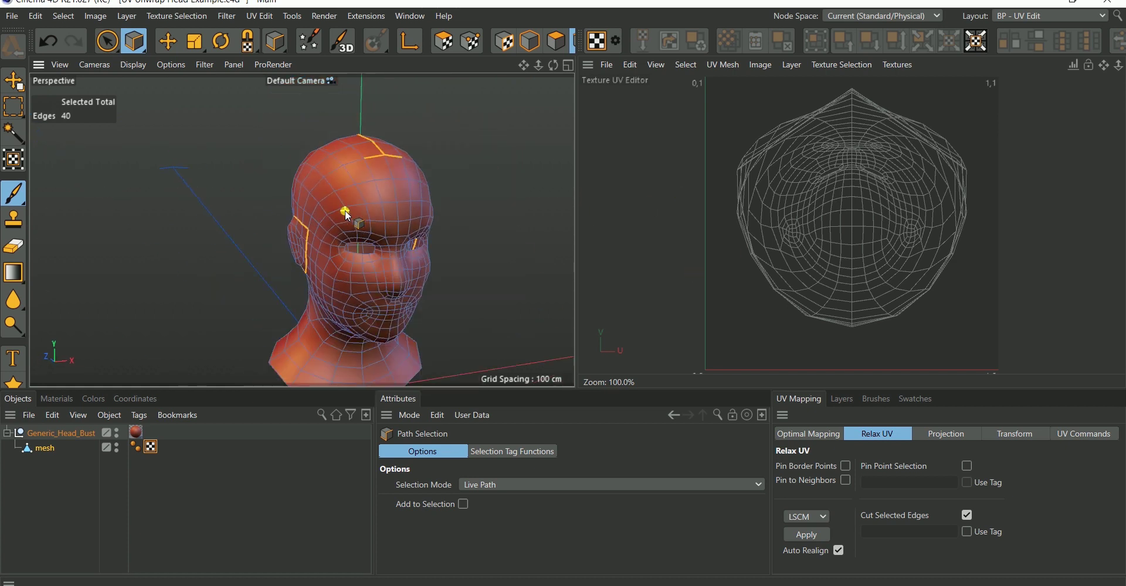
pyautogui.press('u')
pyautogui.press('f')
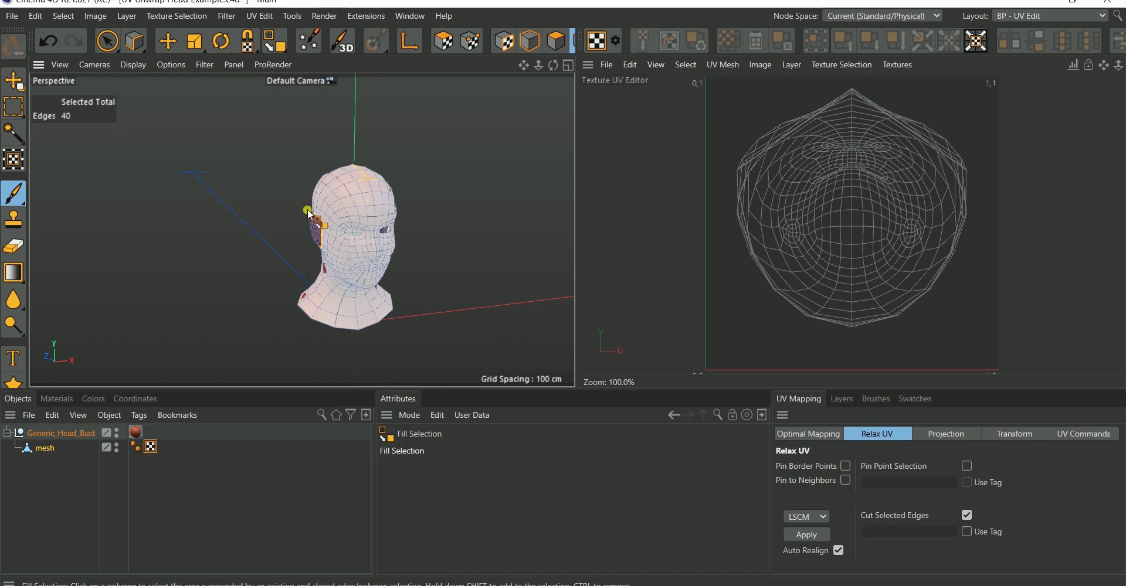
pyautogui.scroll(2, 211, 201)
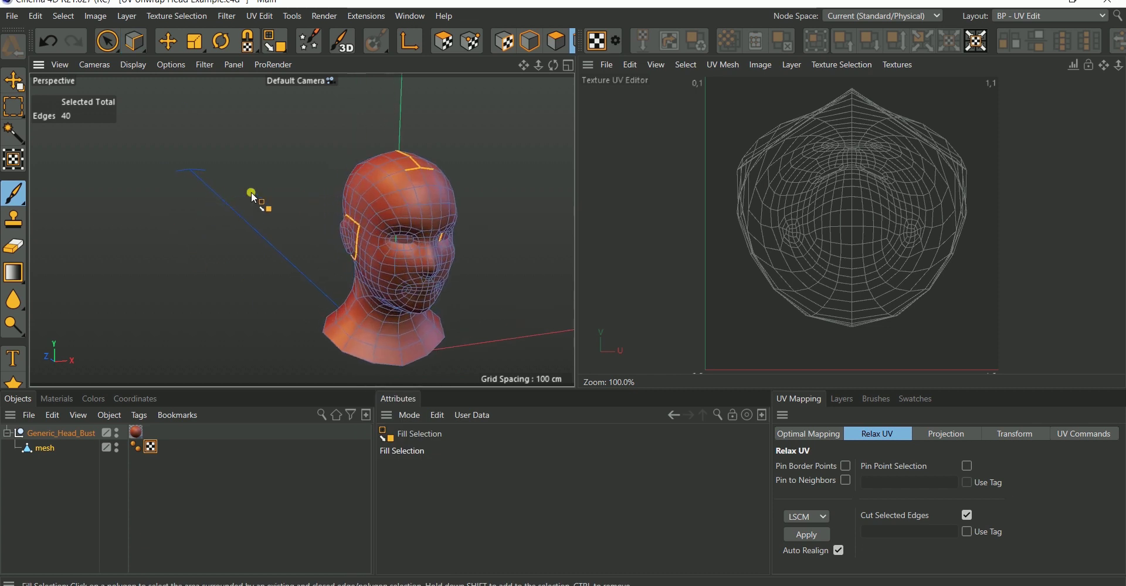
pyautogui.keyDown('alt'); pyautogui.moveTo(251, 196); pyautogui.dragTo(299, 209); pyautogui.keyUp('alt')
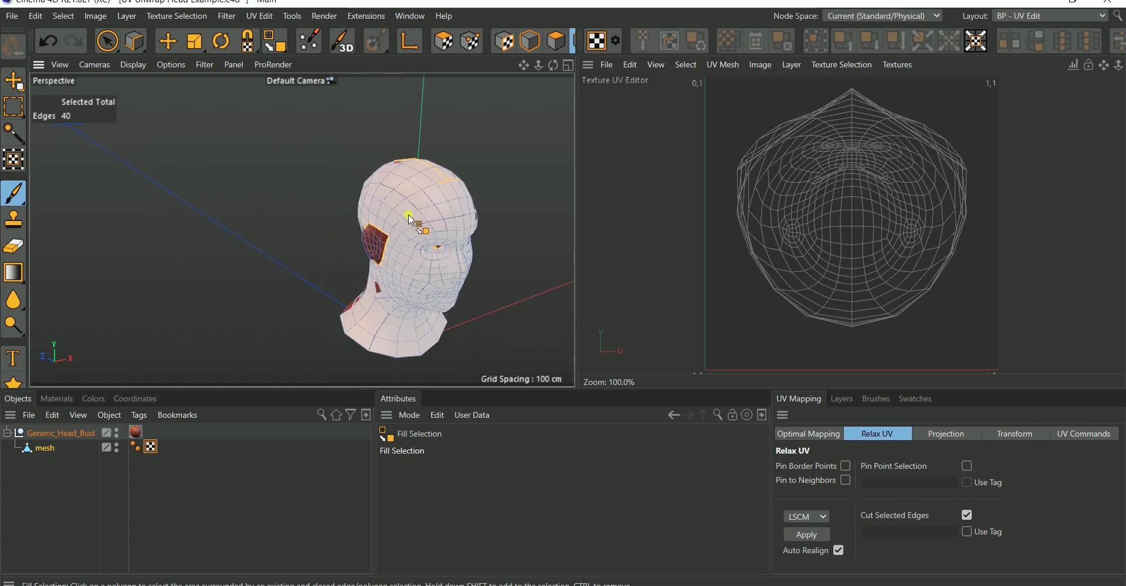
pyautogui.scroll(4, 377, 288)
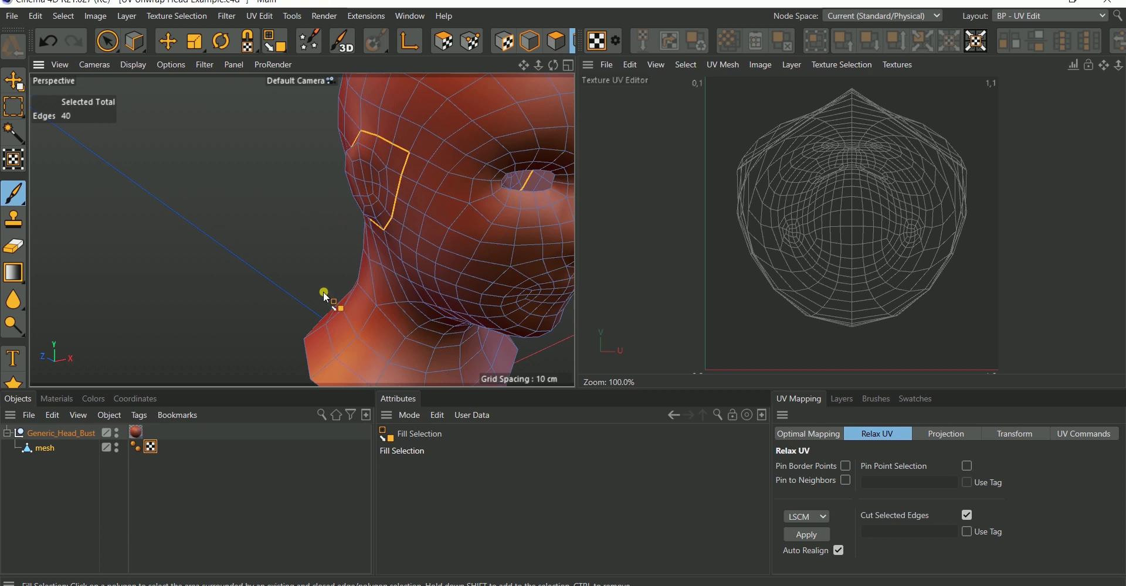
pyautogui.scroll(-3, 375, 184)
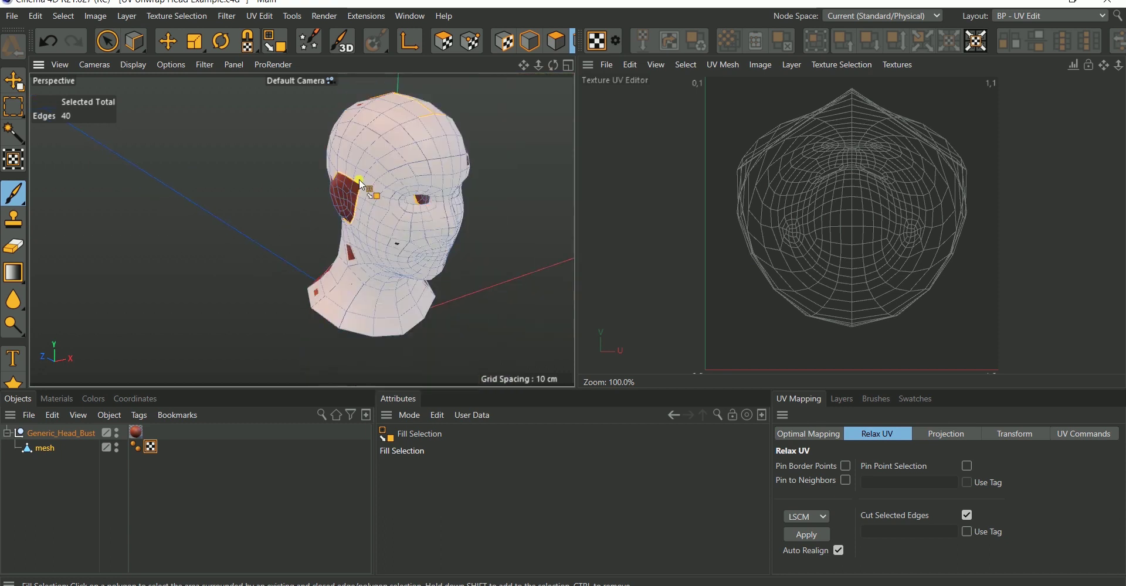
pyautogui.click(399, 162)
pyautogui.keyDown('alt'); pyautogui.moveTo(338, 242); pyautogui.dragTo(144, 227); pyautogui.keyUp('alt')
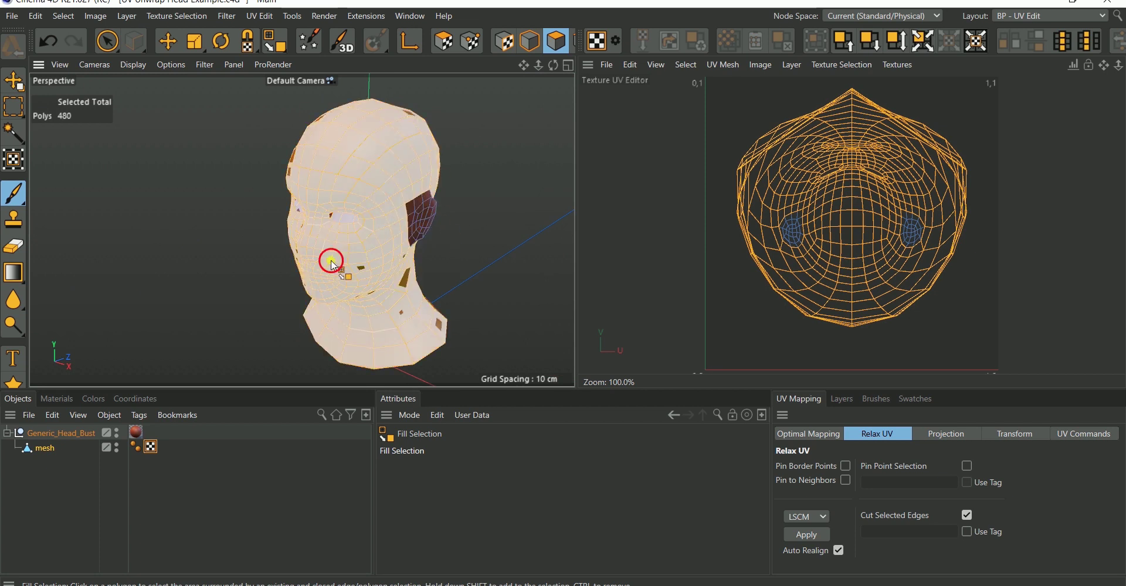
pyautogui.keyDown('alt'); pyautogui.moveTo(330, 260); pyautogui.dragTo(451, 258); pyautogui.keyUp('alt')
pyautogui.keyDown('alt'); pyautogui.moveTo(543, 232); pyautogui.dragTo(382, 259); pyautogui.keyUp('alt')
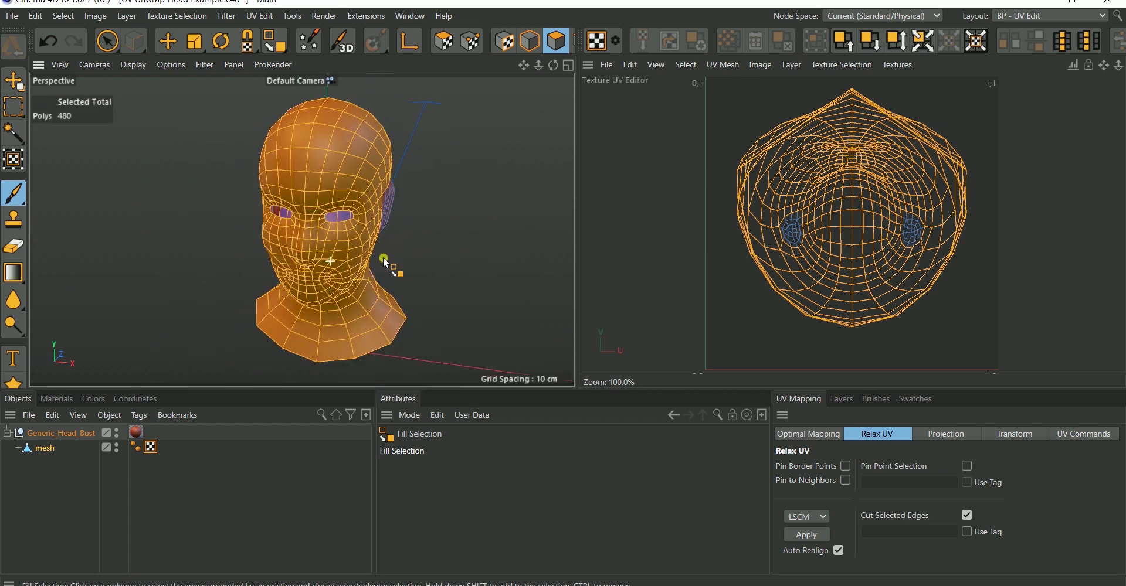
# Review the seam edges on both sides of the head in edge mode, and return to the polygon selection.
pyautogui.click(573, 46)
pyautogui.keyDown('alt'); pyautogui.moveTo(304, 197); pyautogui.dragTo(468, 163); pyautogui.keyUp('alt')
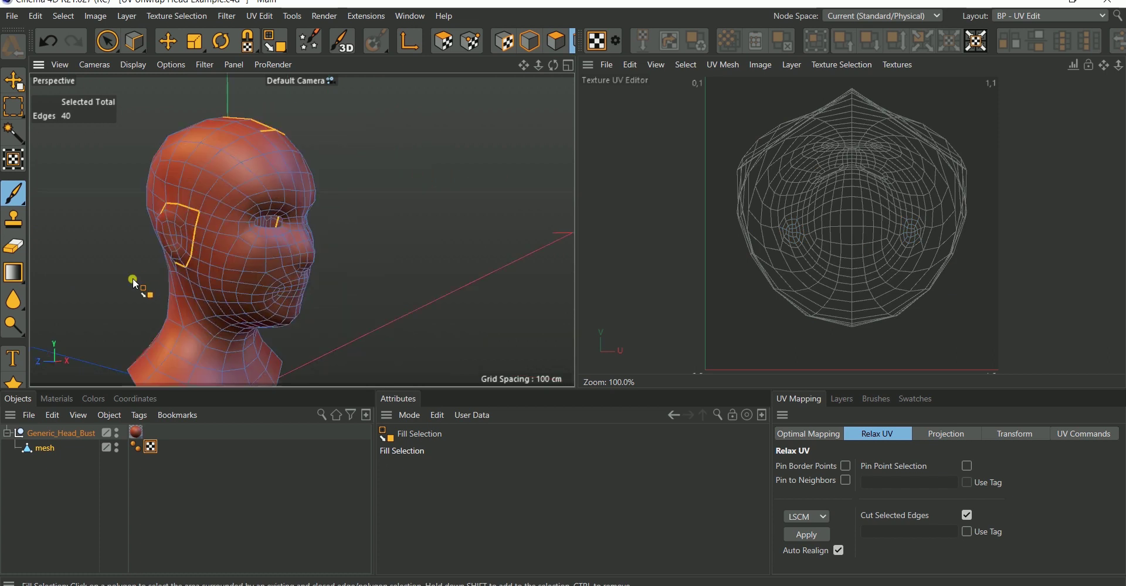
pyautogui.click(232, 194)
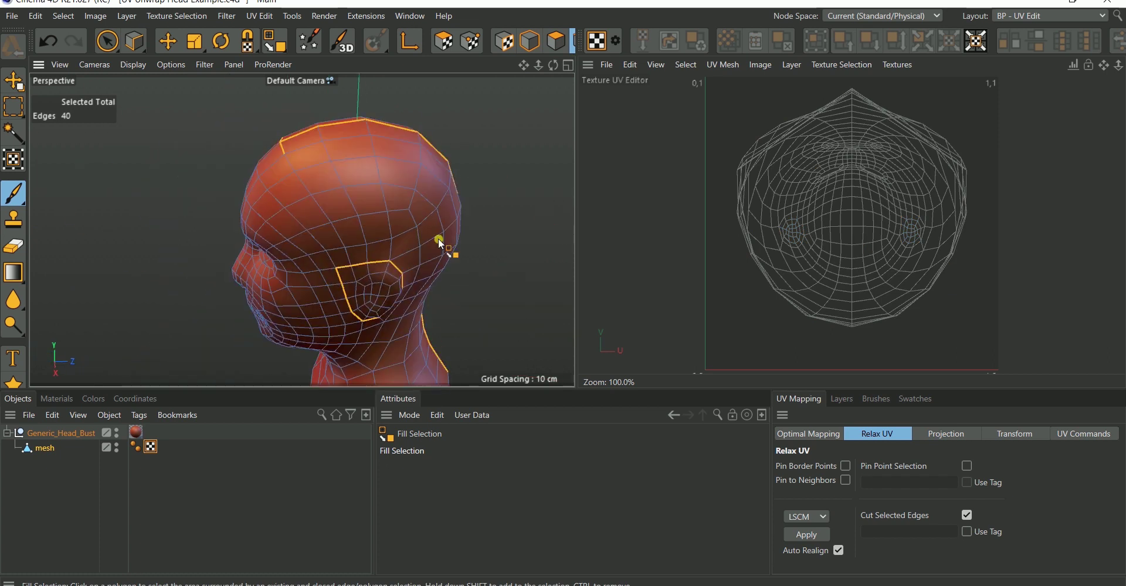
pyautogui.keyDown('alt'); pyautogui.moveTo(354, 201); pyautogui.dragTo(474, 197); pyautogui.keyUp('alt')
pyautogui.click(556, 41)
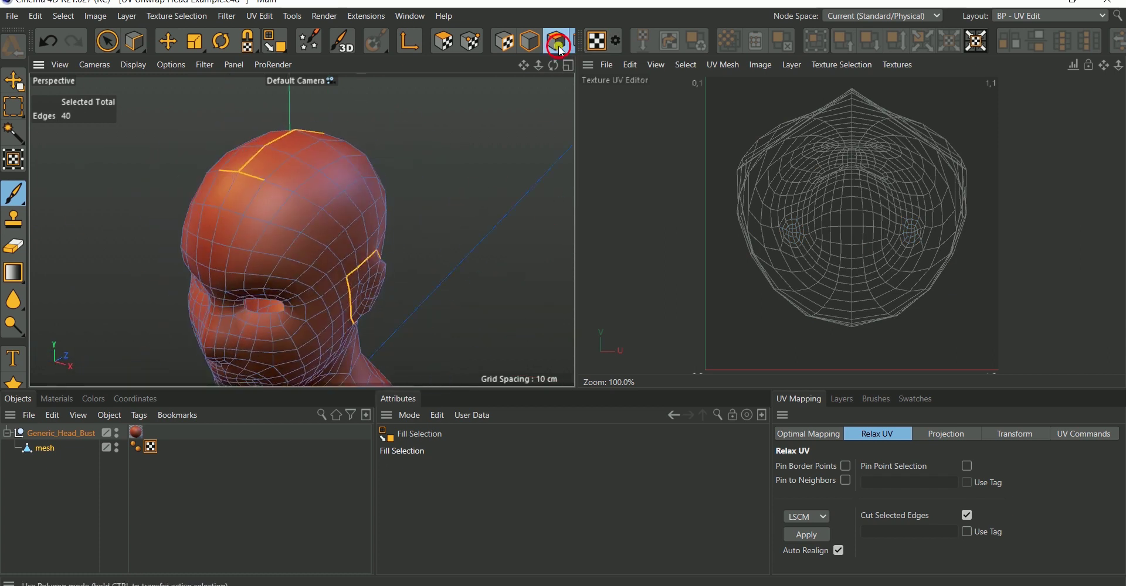
pyautogui.click(343, 238)
pyautogui.keyDown('alt'); pyautogui.moveTo(343, 238); pyautogui.dragTo(437, 211); pyautogui.keyUp('alt')
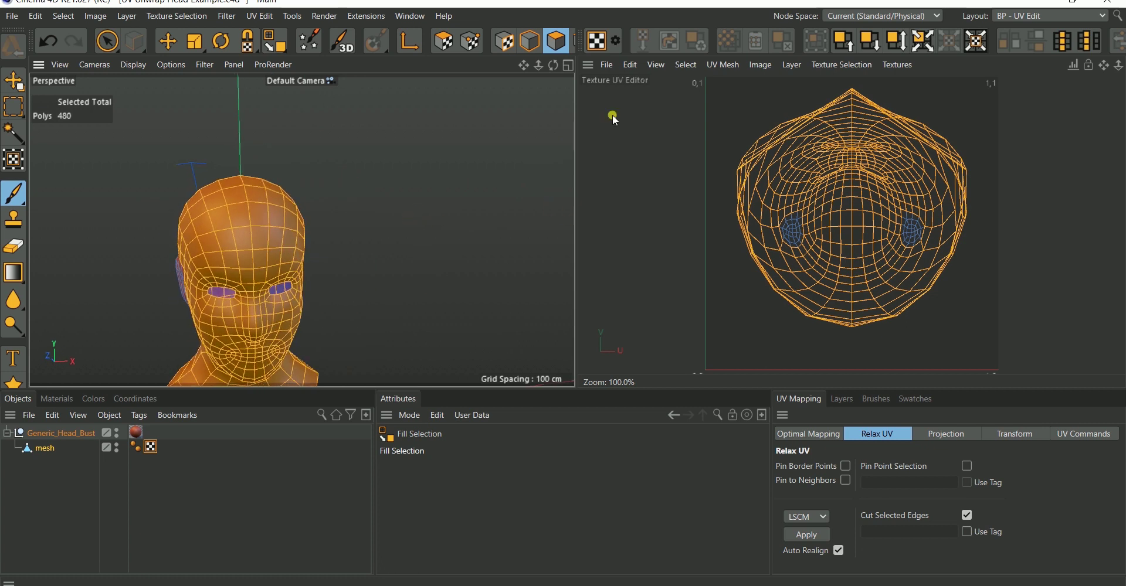
# Relax the selected head polygons' UVs with the ABF method in UV polygon mode.
pyautogui.click(450, 45)
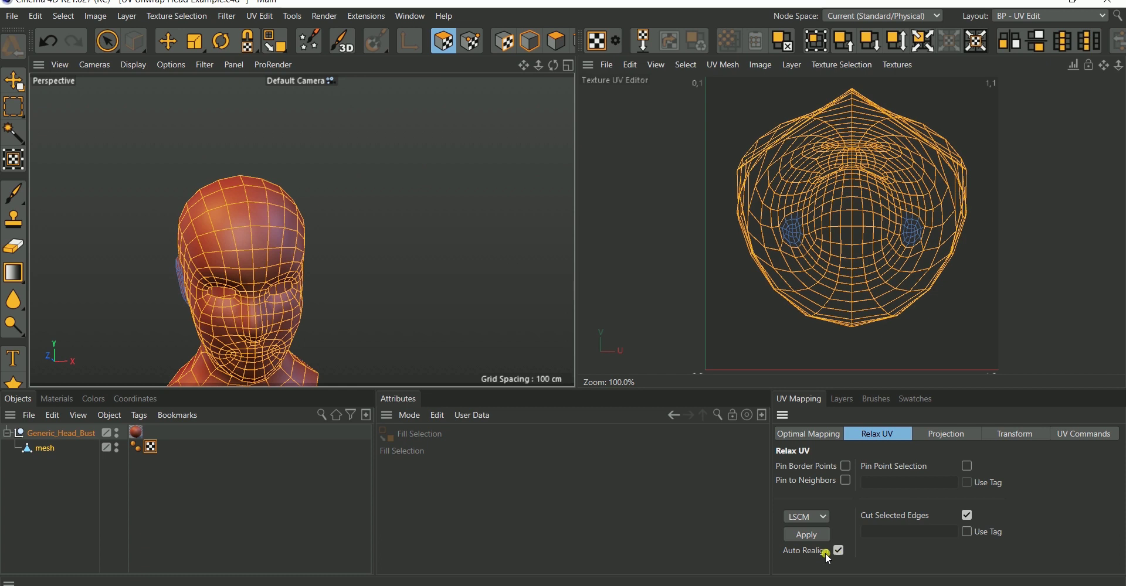
pyautogui.click(819, 517)
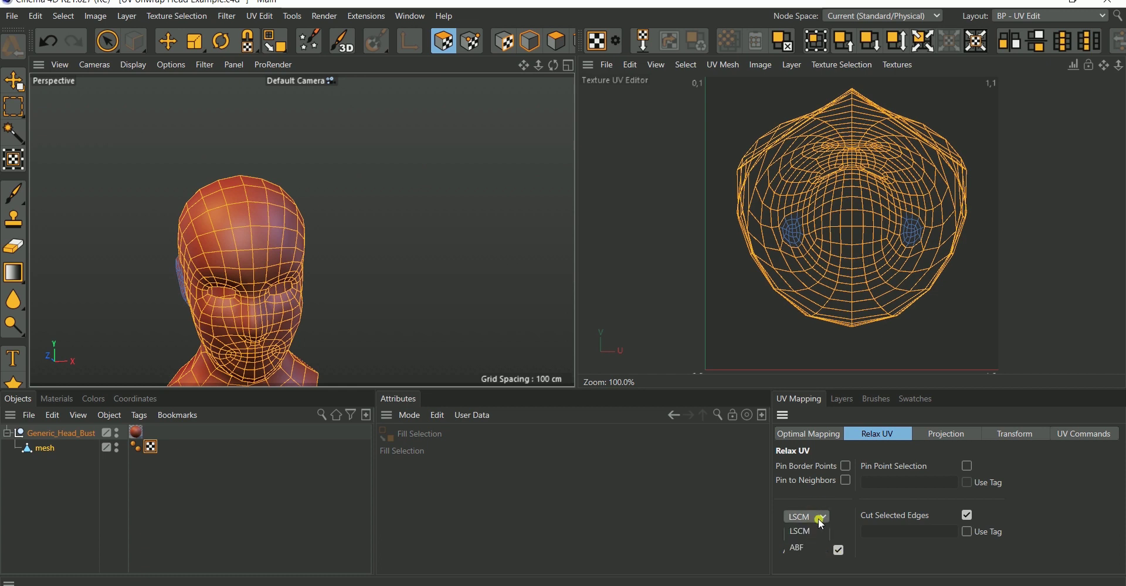
pyautogui.click(802, 549)
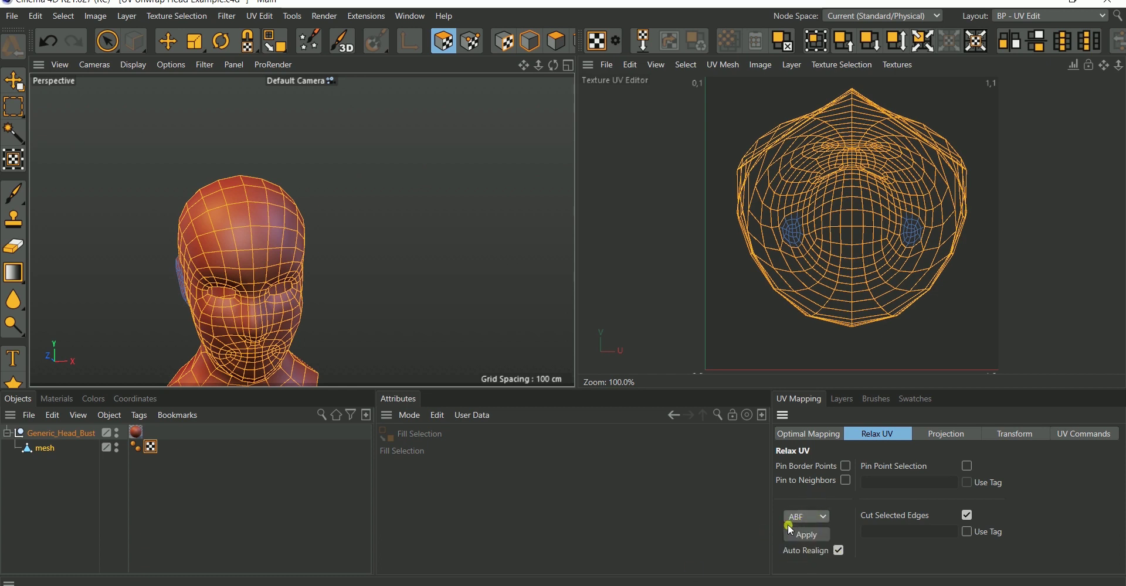
pyautogui.click(807, 535)
# Move the unwrapped head UV island out of the 0–1 tile, past its right edge.
pyautogui.scroll(-5, 762, 263)
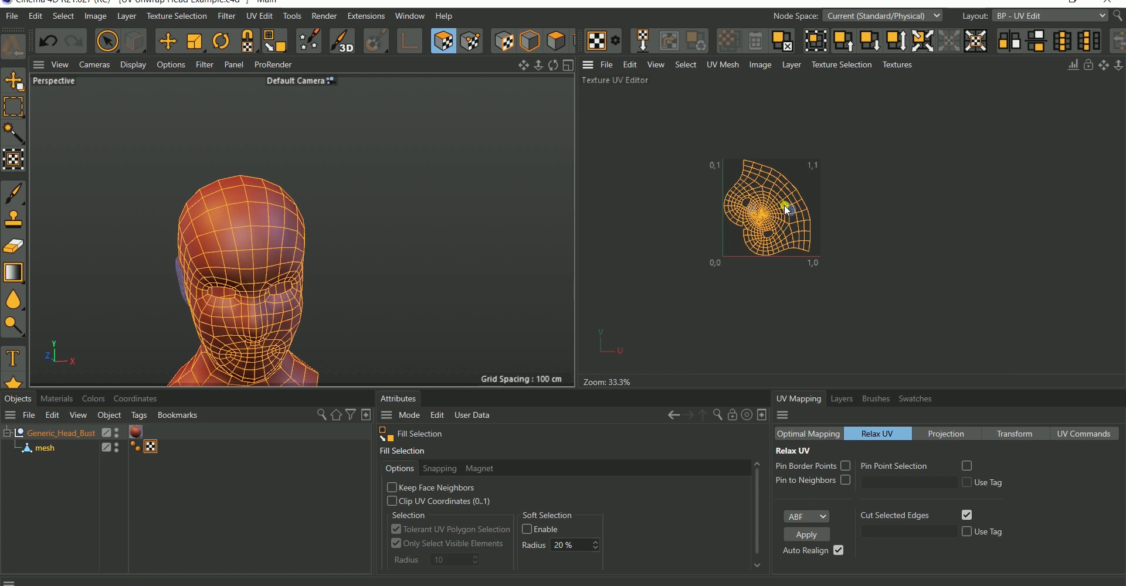
pyautogui.scroll(5, 783, 205)
pyautogui.click(172, 43)
pyautogui.scroll(-2, 808, 249)
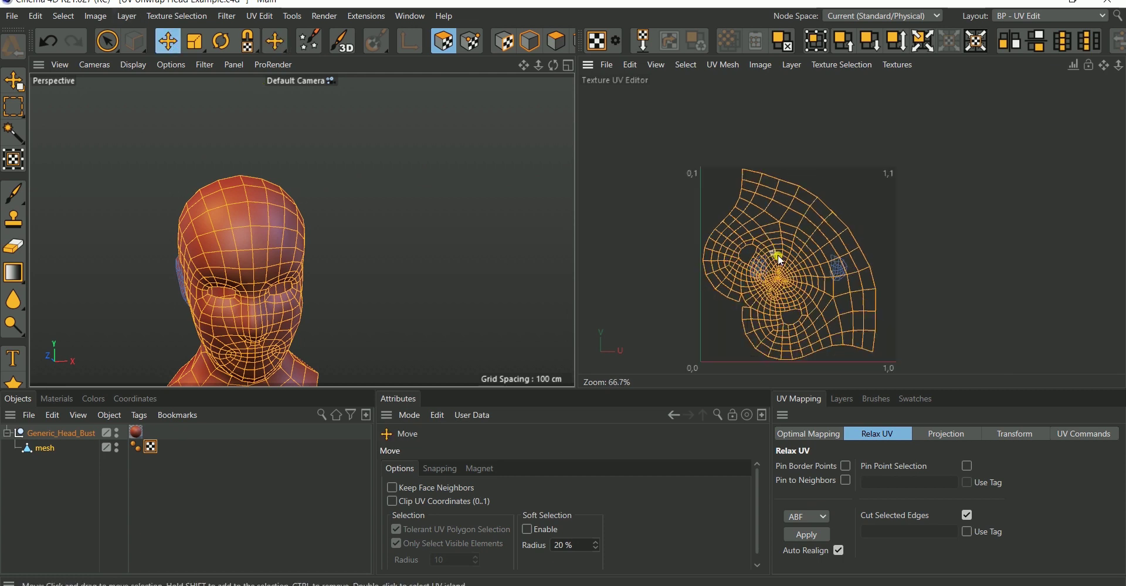
pyautogui.moveTo(808, 248); pyautogui.dragTo(1033, 184)
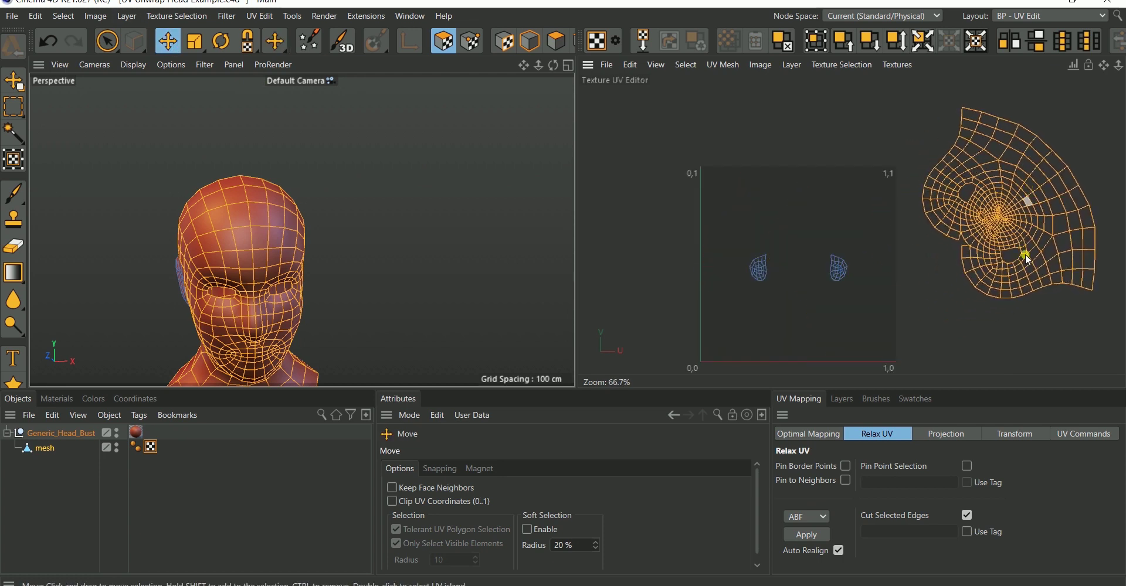
# Rotate the head UV island until it is upright and symmetrical, with the neck border facing down.
pyautogui.click(221, 41)
pyautogui.moveTo(1073, 274); pyautogui.dragTo(690, 371)
pyautogui.scroll(-3, 491, 335)
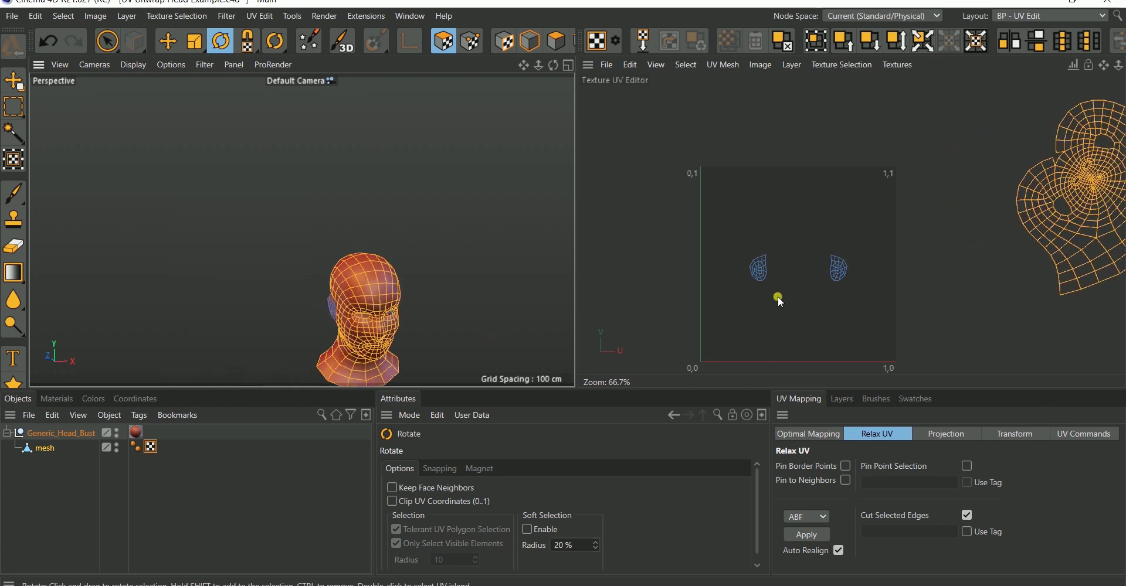
pyautogui.scroll(-4, 731, 237)
pyautogui.scroll(4, 808, 230)
pyautogui.scroll(-2, 877, 238)
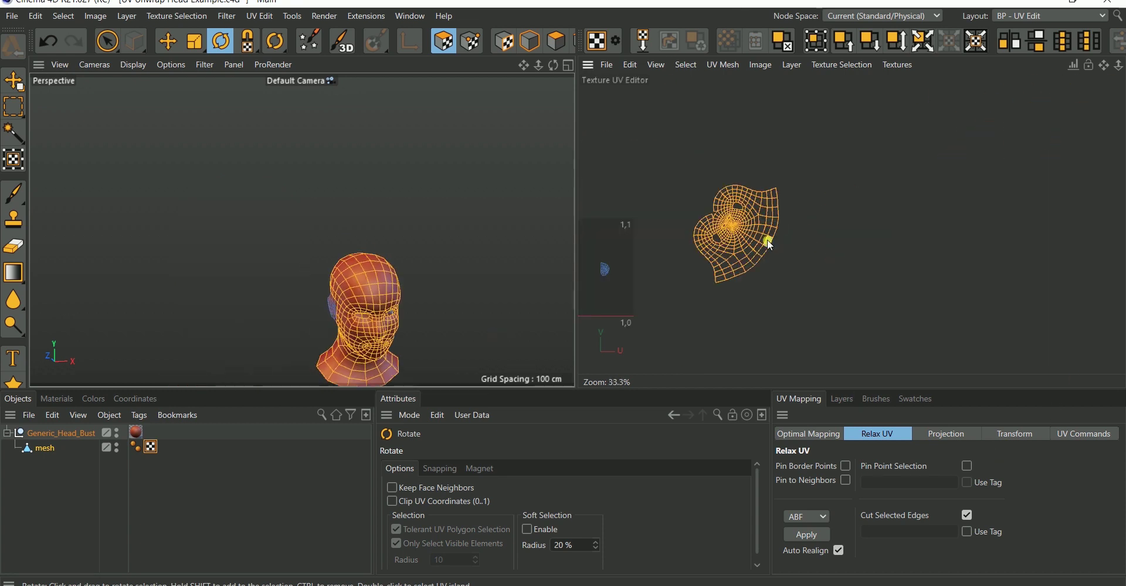
pyautogui.scroll(3, 767, 238)
pyautogui.moveTo(750, 245); pyautogui.dragTo(462, 229)
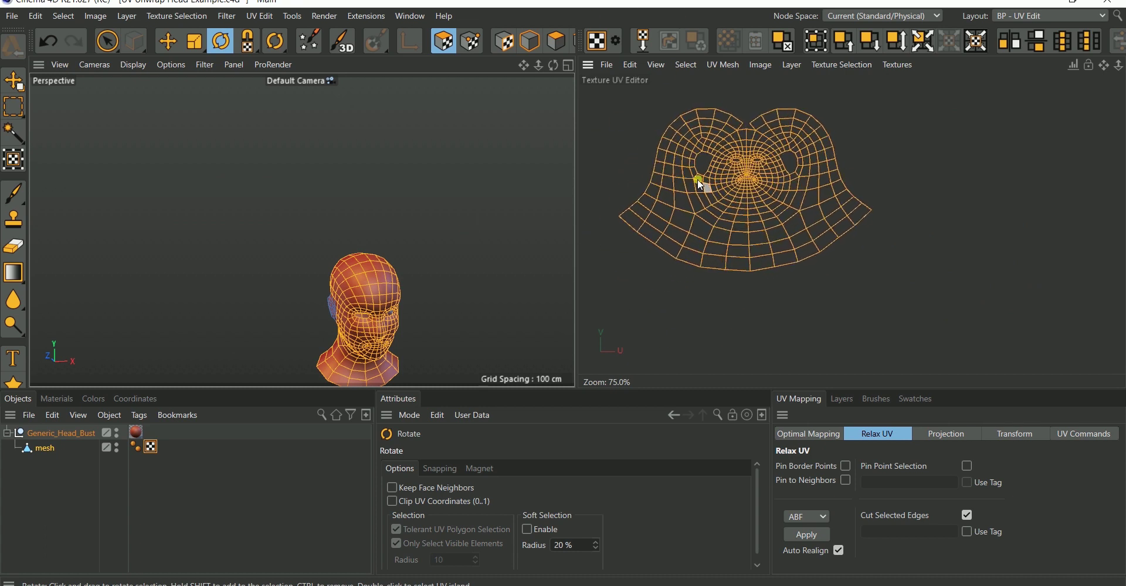
# Move the head UV island to the empty space on the left side of the 0–1 tile.
pyautogui.scroll(3, 706, 168)
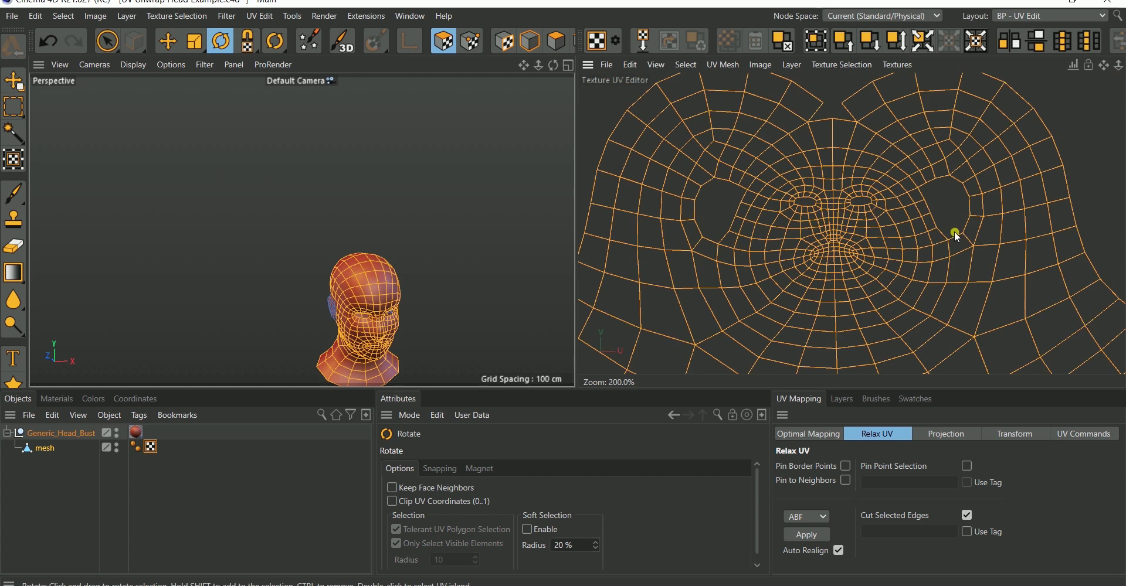
pyautogui.scroll(-5, 954, 231)
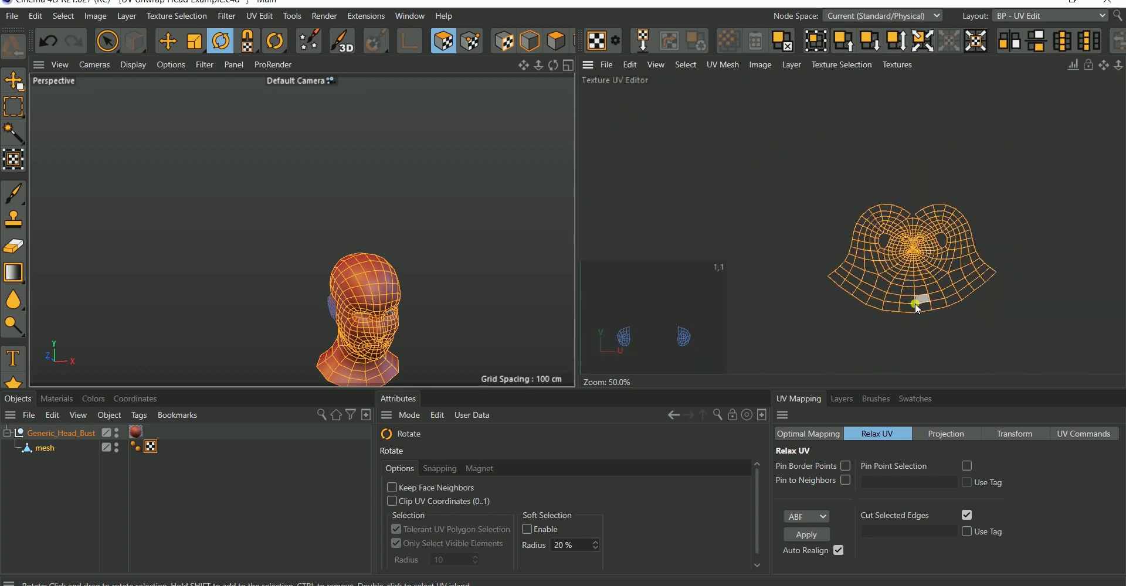
pyautogui.scroll(-1, 918, 270)
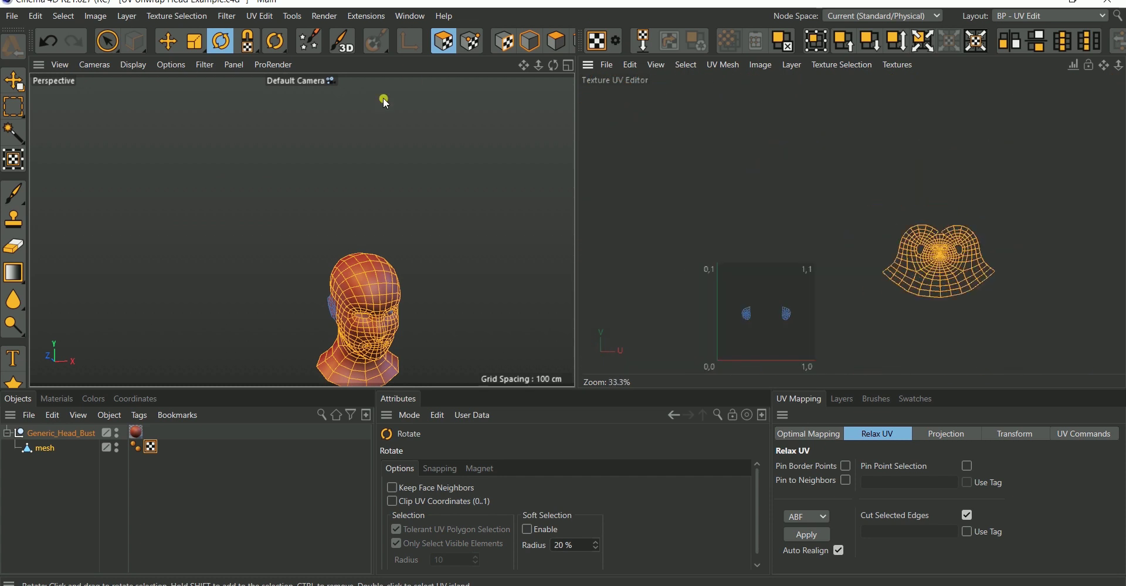
pyautogui.click(167, 41)
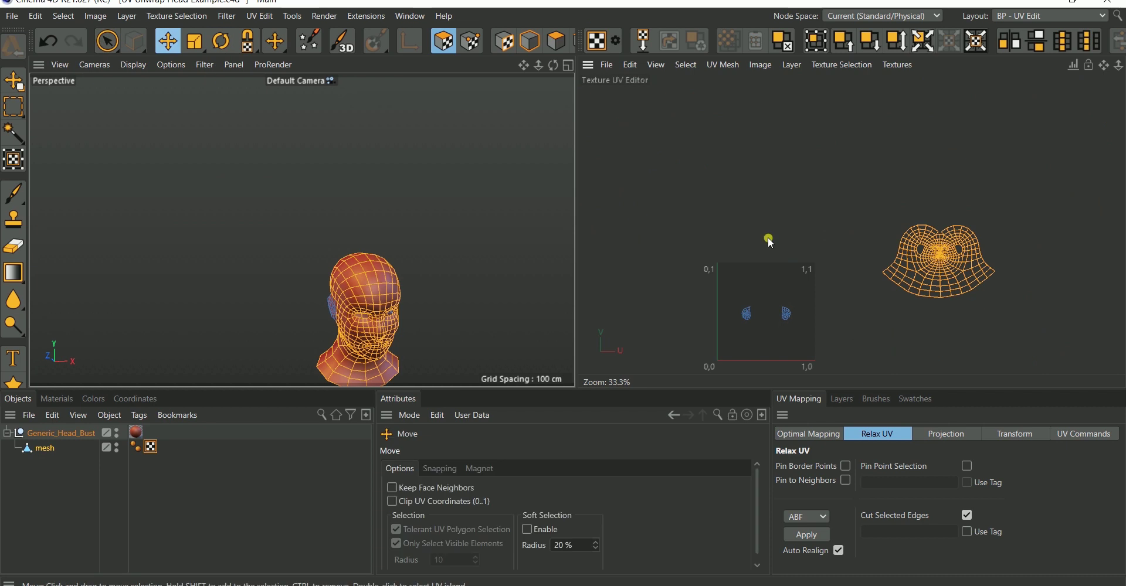
pyautogui.moveTo(938, 284); pyautogui.dragTo(643, 313)
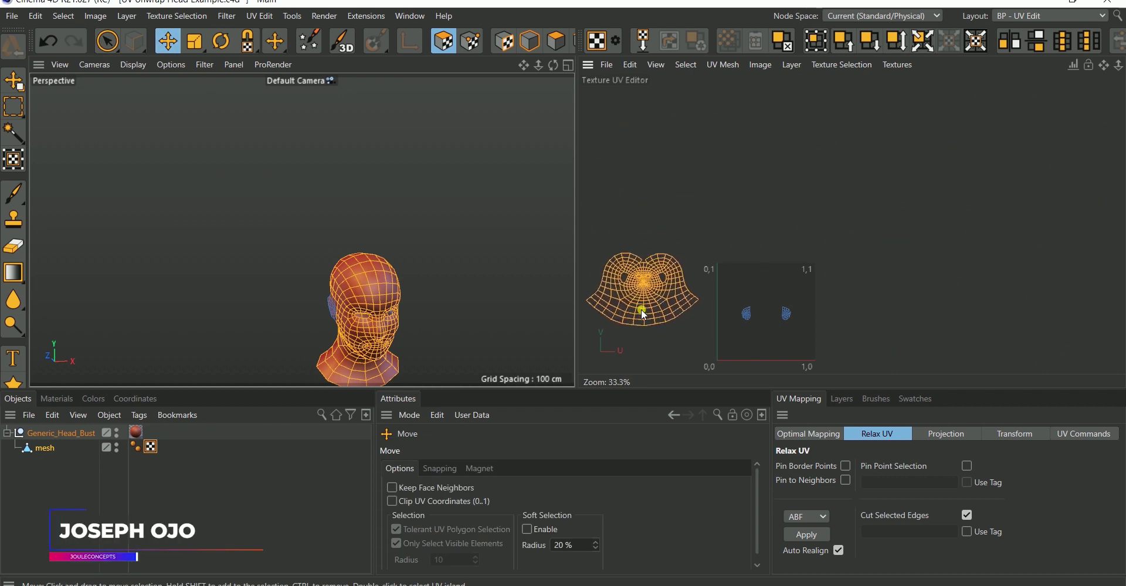
# Examine the split between the two upper lobes of the head UV island, where the forehead seam ends.
pyautogui.scroll(5, 653, 248)
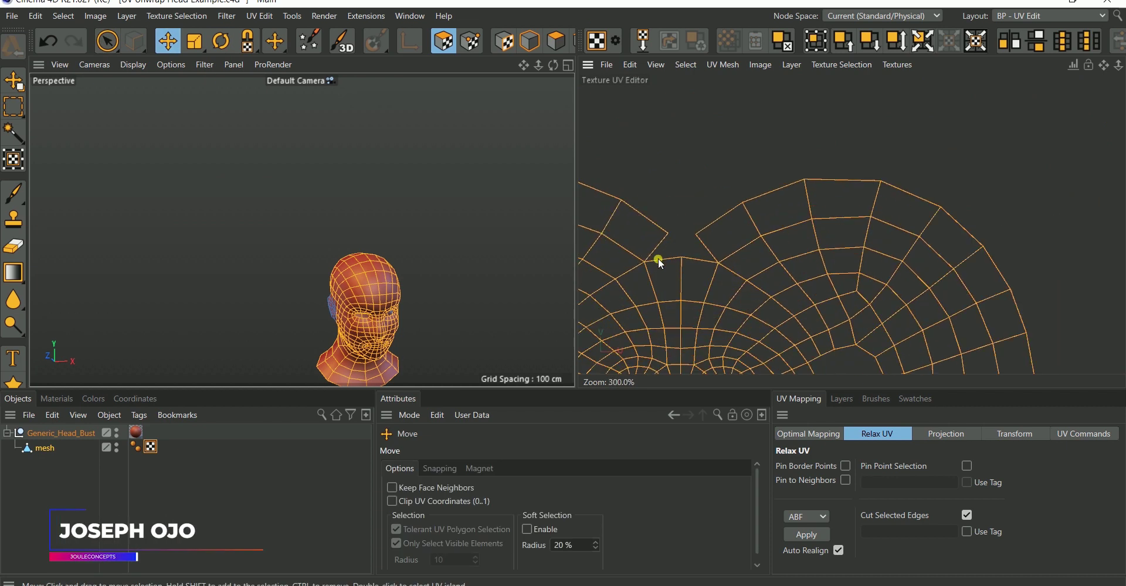
pyautogui.click(697, 256)
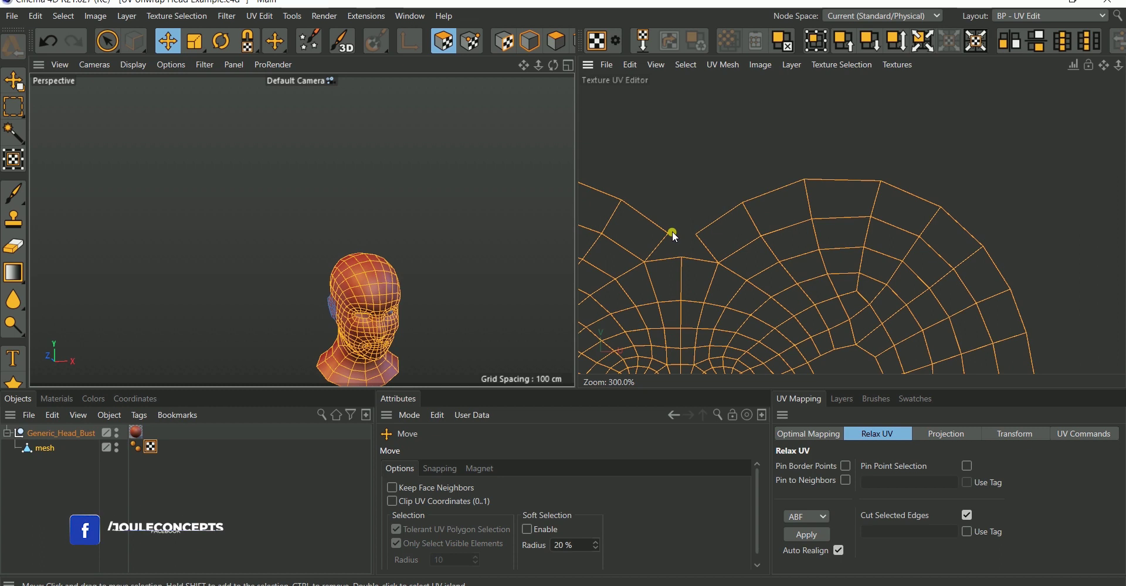
pyautogui.click(674, 262)
pyautogui.scroll(4, 664, 236)
pyautogui.click(686, 284)
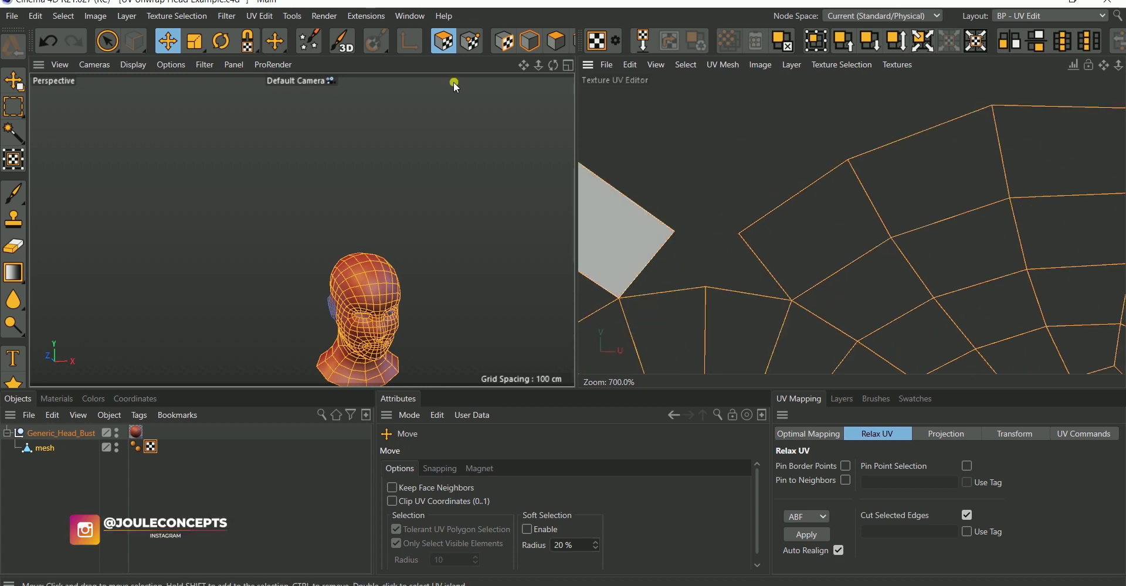
# Merge the three separated UV points at the notch between the head island's upper lobes with UV Terrace.
pyautogui.click(471, 41)
pyautogui.scroll(-3, 786, 201)
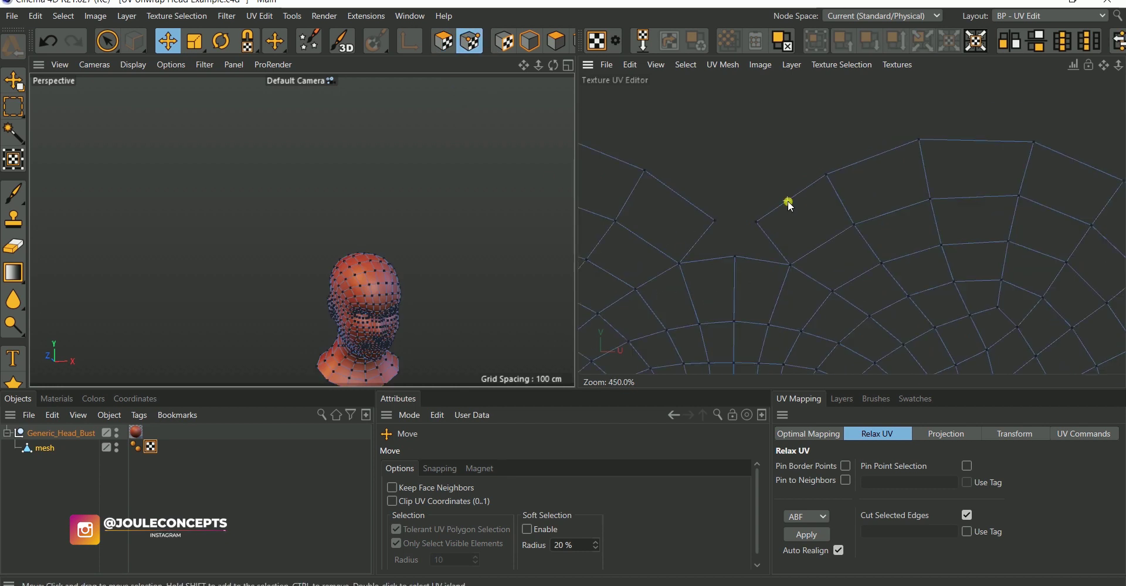
pyautogui.scroll(3, 751, 234)
pyautogui.scroll(-3, 723, 230)
pyautogui.scroll(5, 724, 230)
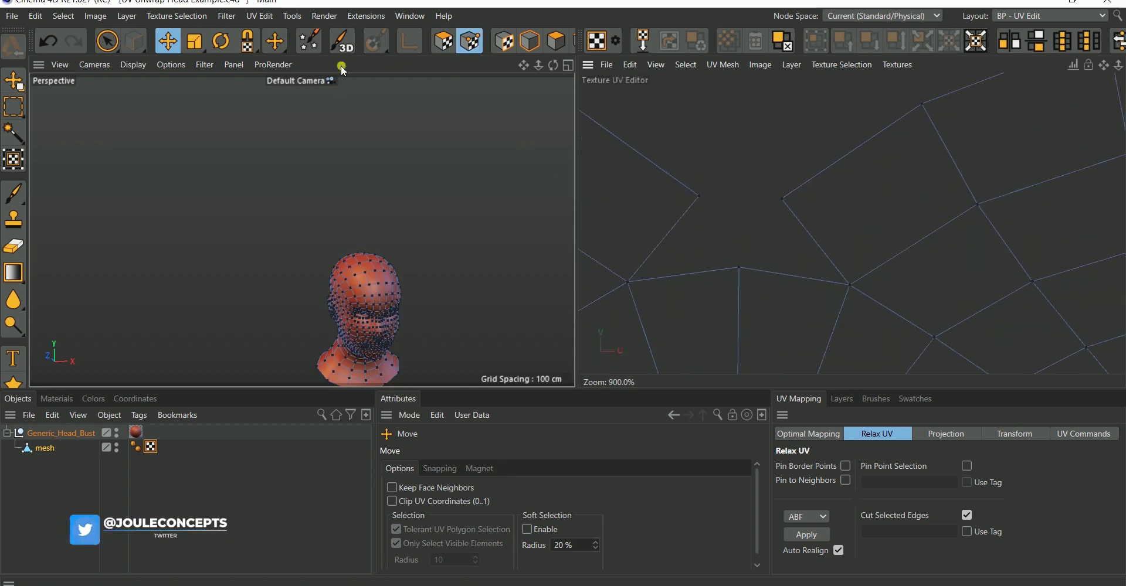
pyautogui.click(111, 44)
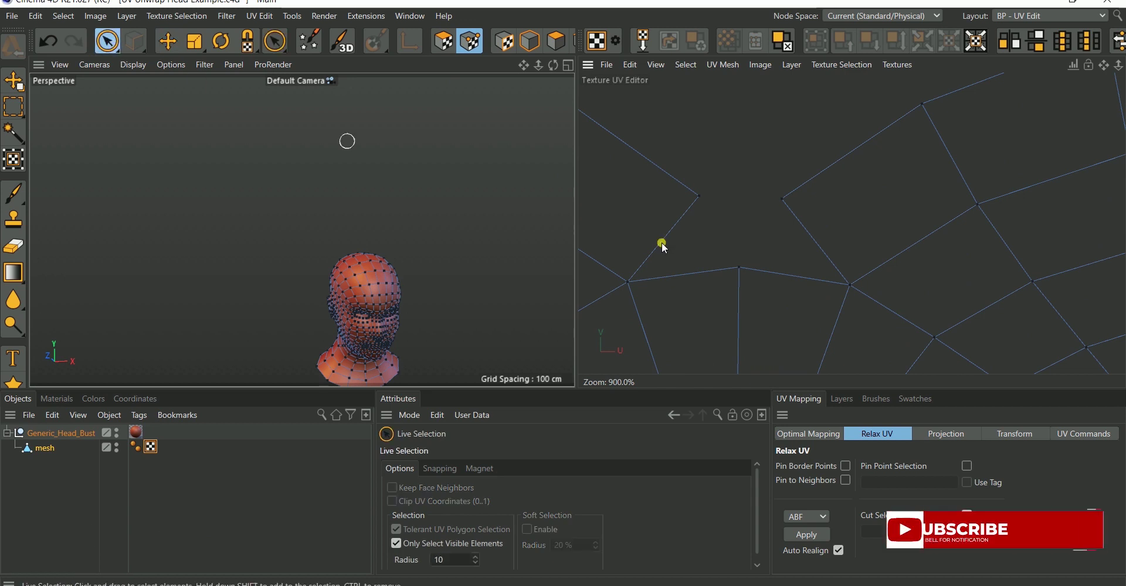
pyautogui.press('s')
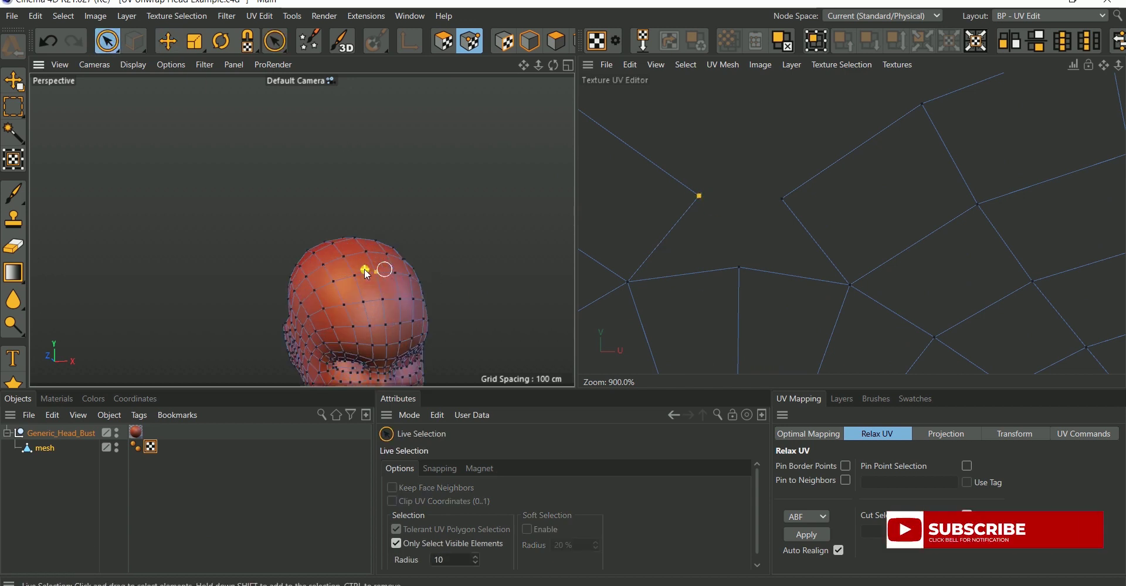
pyautogui.click(782, 201)
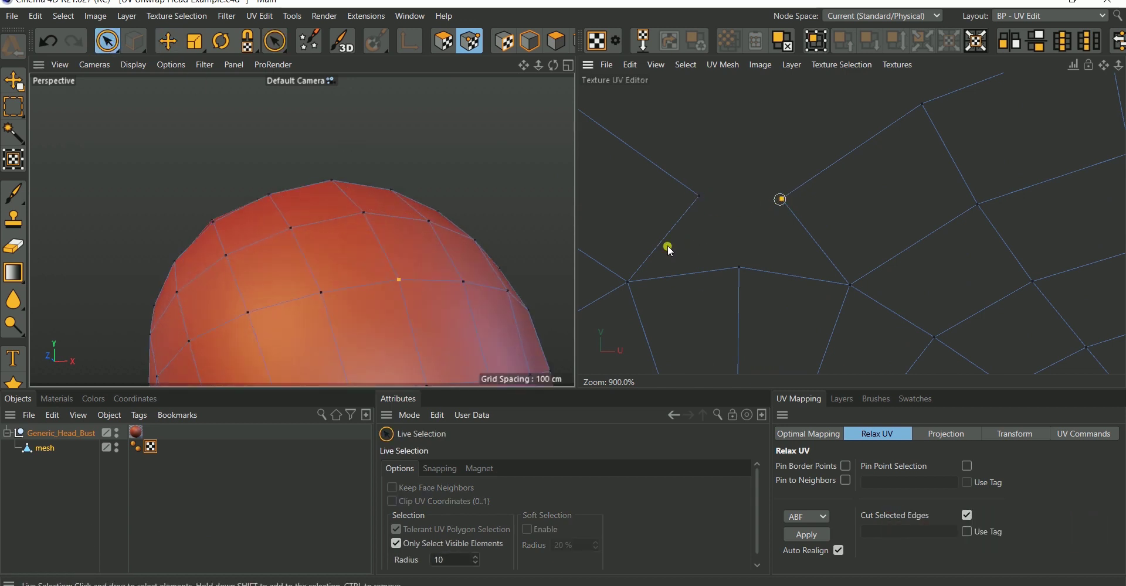
pyautogui.click(740, 267)
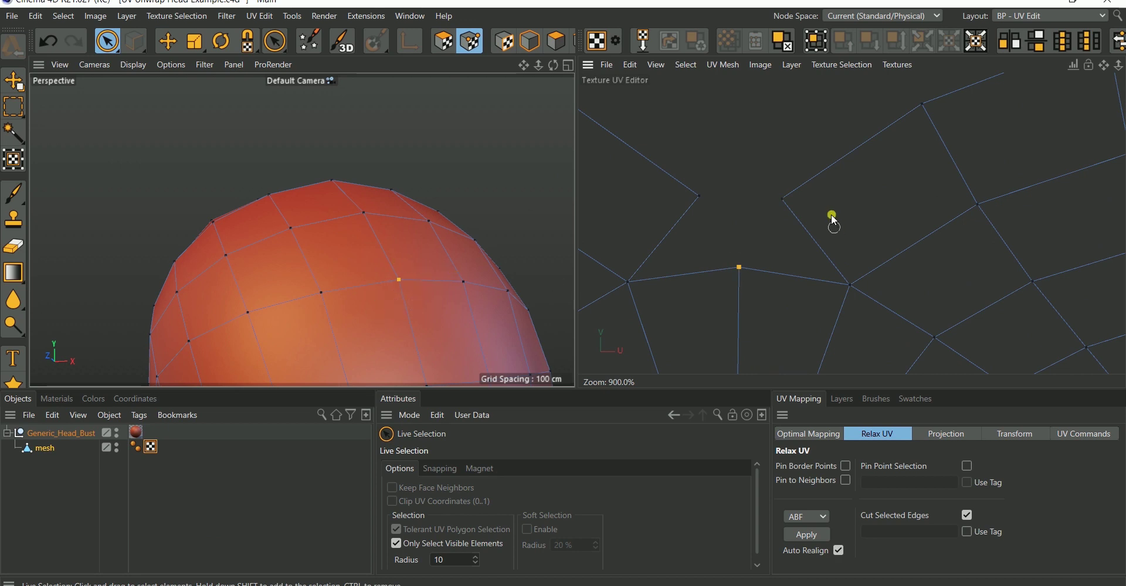
pyautogui.click(783, 200)
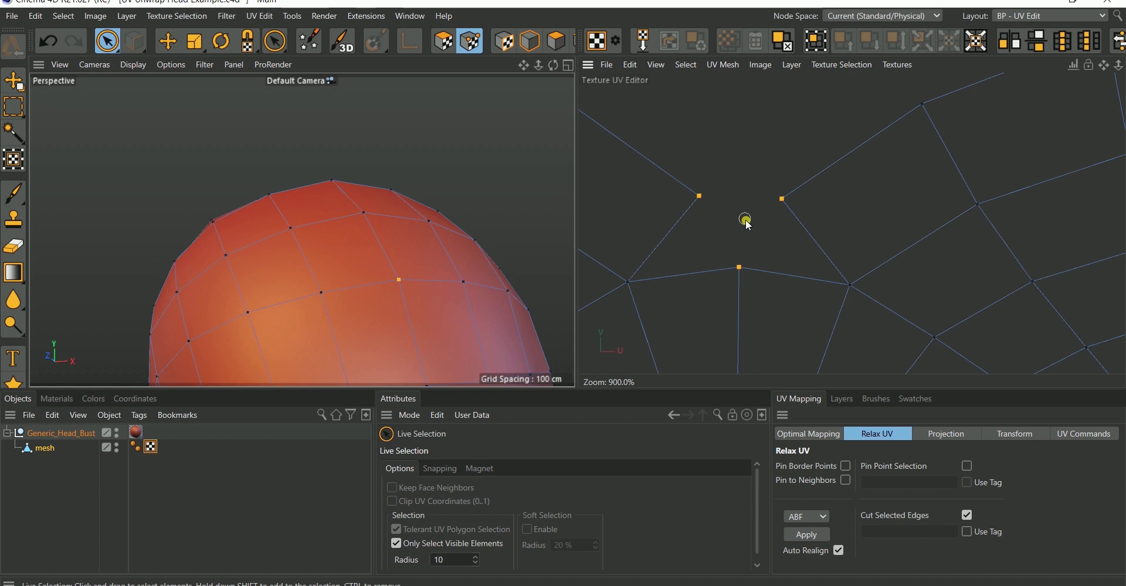
pyautogui.click(1075, 437)
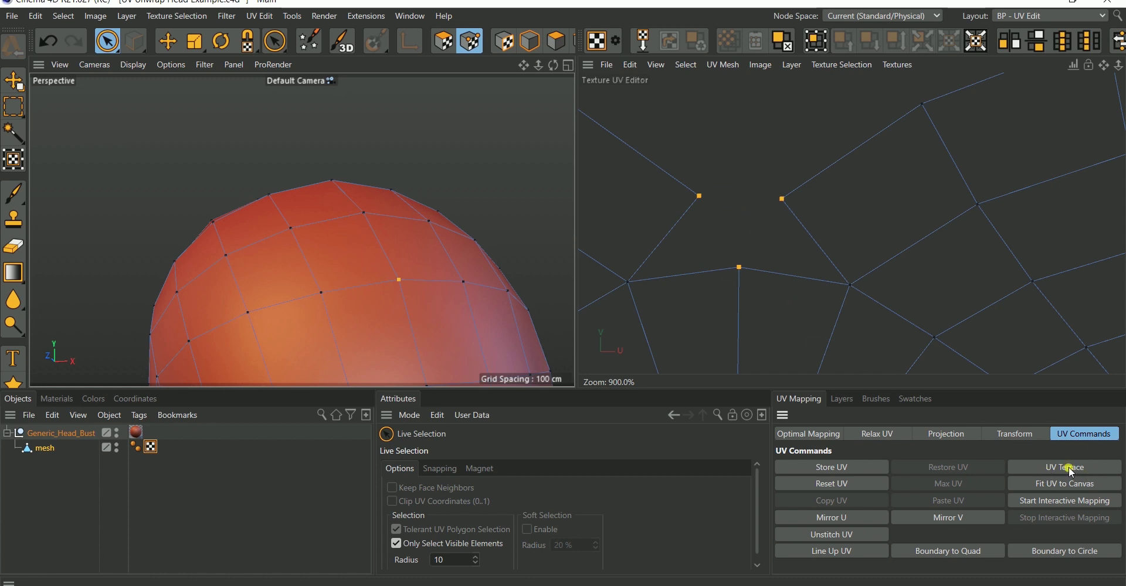
# Examine the notch at the top of the head UV island and the small ear islands inside the 0–1 tile.
pyautogui.scroll(-10, 727, 178)
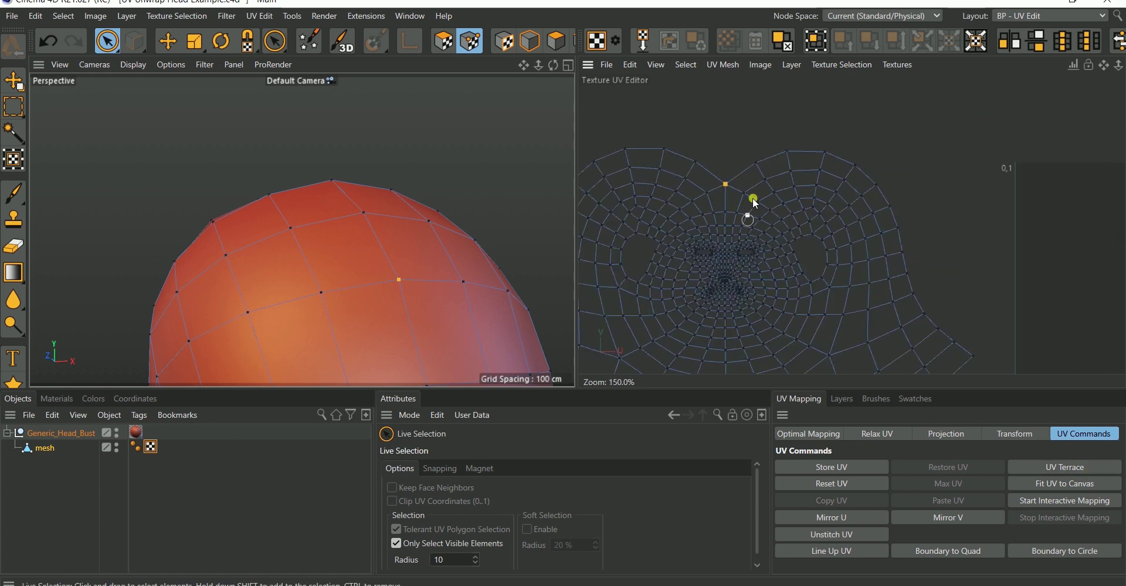
pyautogui.scroll(3, 752, 164)
pyautogui.scroll(-3, 747, 201)
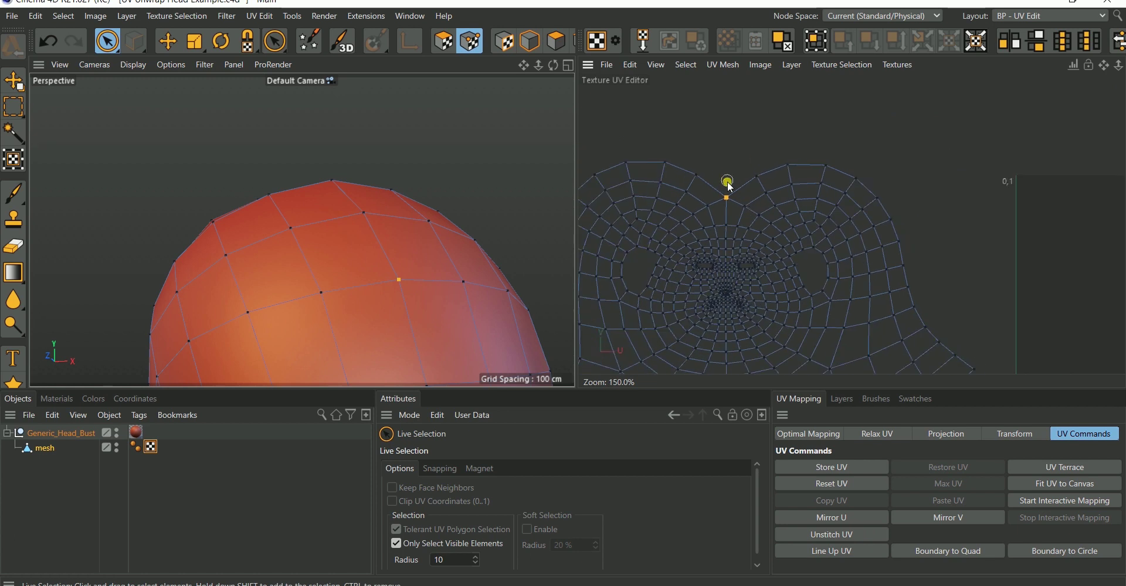
pyautogui.scroll(-4, 851, 161)
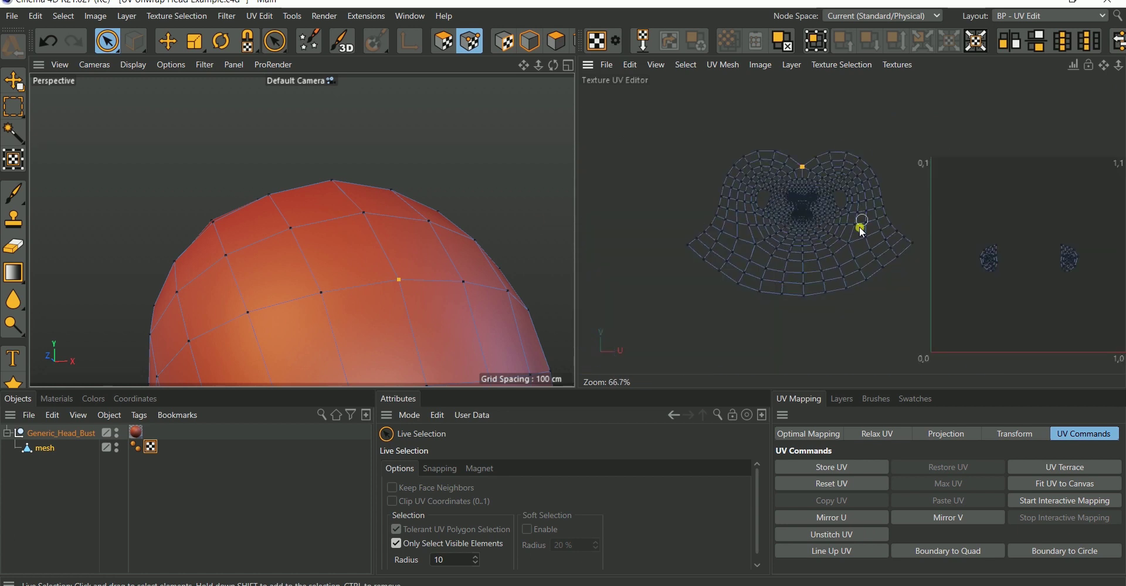
pyautogui.scroll(-3, 833, 193)
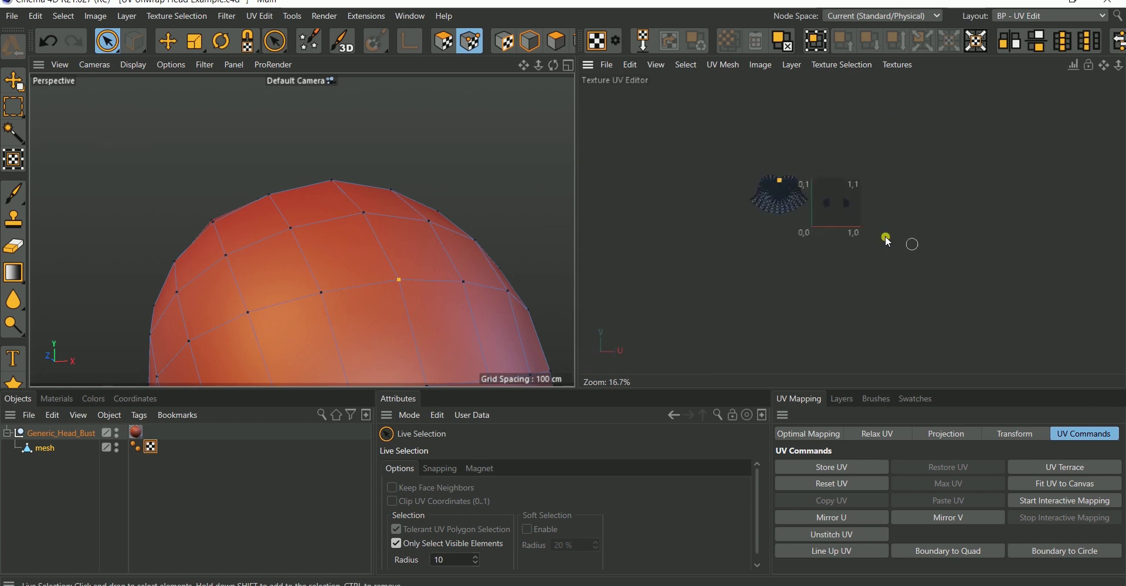
pyautogui.scroll(10, 850, 203)
pyautogui.scroll(-7, 850, 199)
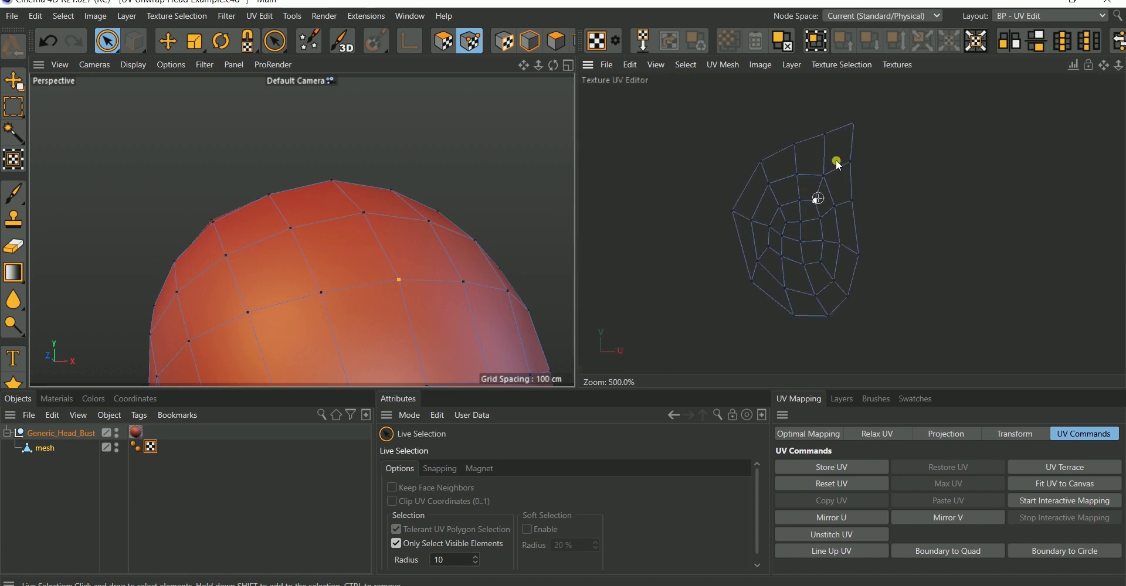
pyautogui.scroll(-5, 373, 179)
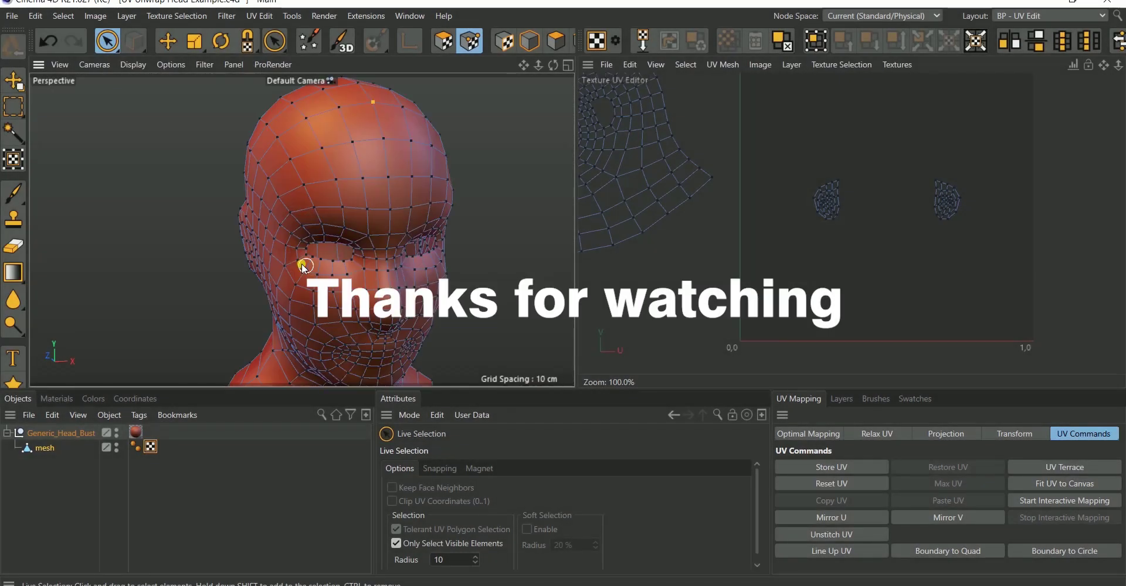
# Invert the polygon selection on the head mesh to select the polygons of both ears.
pyautogui.keyDown('alt'); pyautogui.moveTo(303, 267); pyautogui.dragTo(359, 269); pyautogui.keyUp('alt')
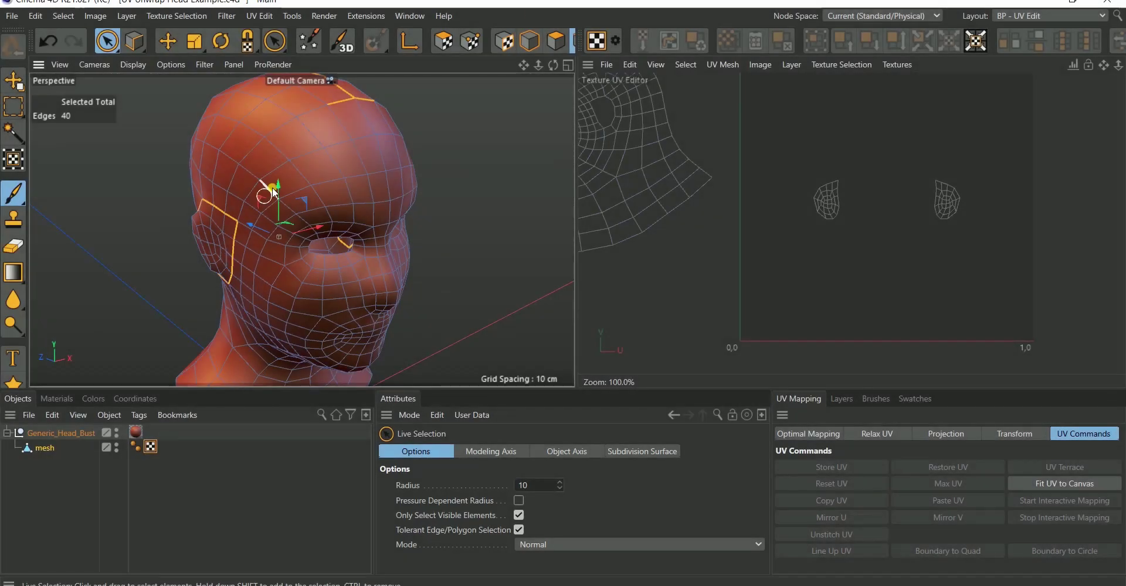
pyautogui.click(556, 41)
pyautogui.keyDown('alt'); pyautogui.moveTo(271, 220); pyautogui.dragTo(352, 256); pyautogui.keyUp('alt')
pyautogui.press('u')
pyautogui.press('i')
pyautogui.scroll(-5, 322, 240)
pyautogui.scroll(5, 342, 248)
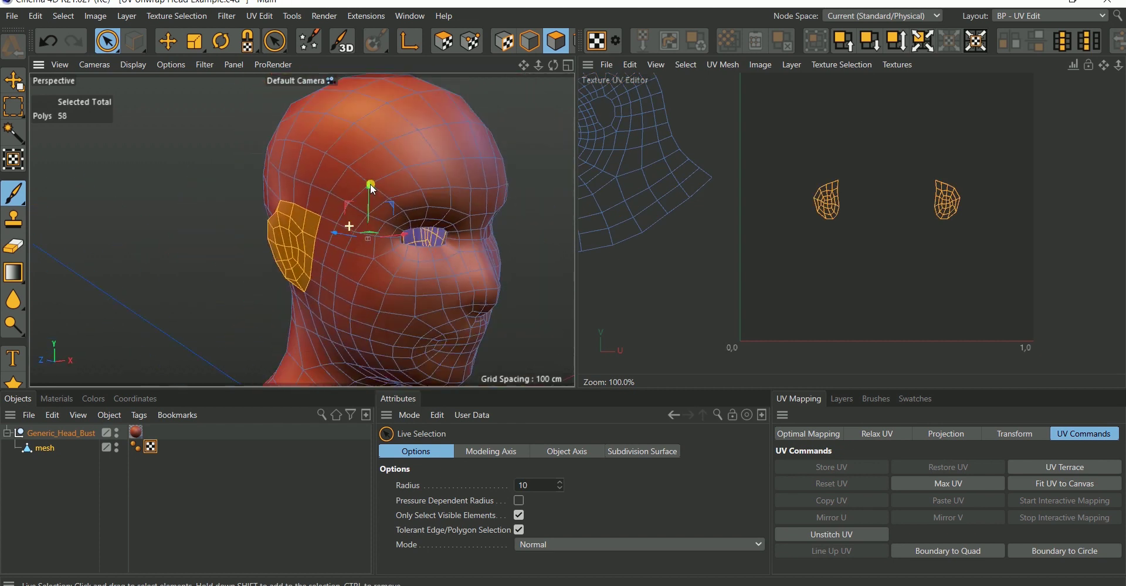
# Relax the selected ear UV islands using the ABF method and check their size against the head island.
pyautogui.click(876, 433)
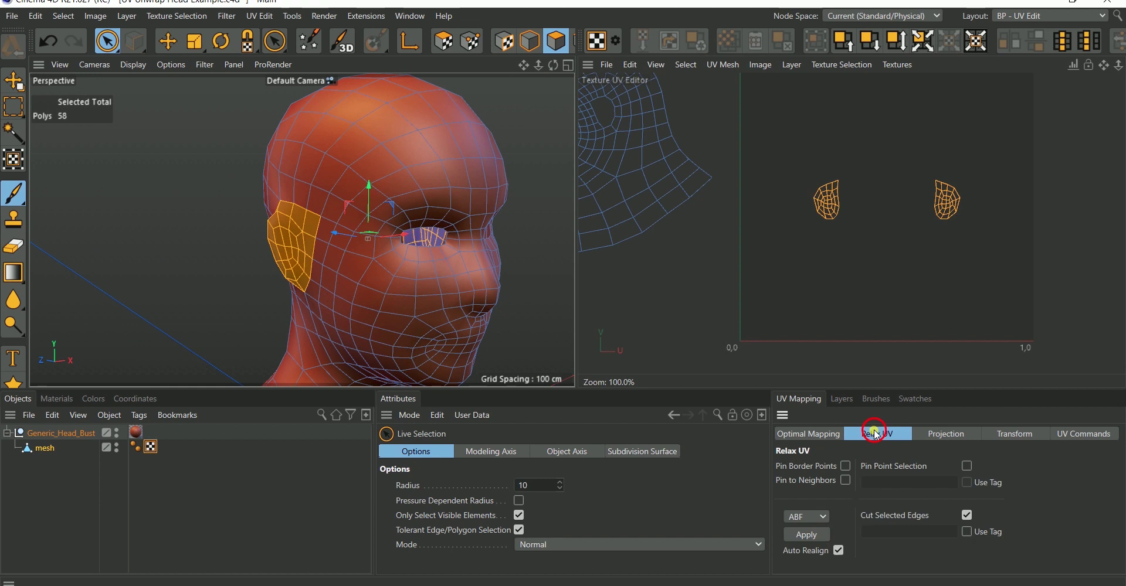
pyautogui.click(807, 534)
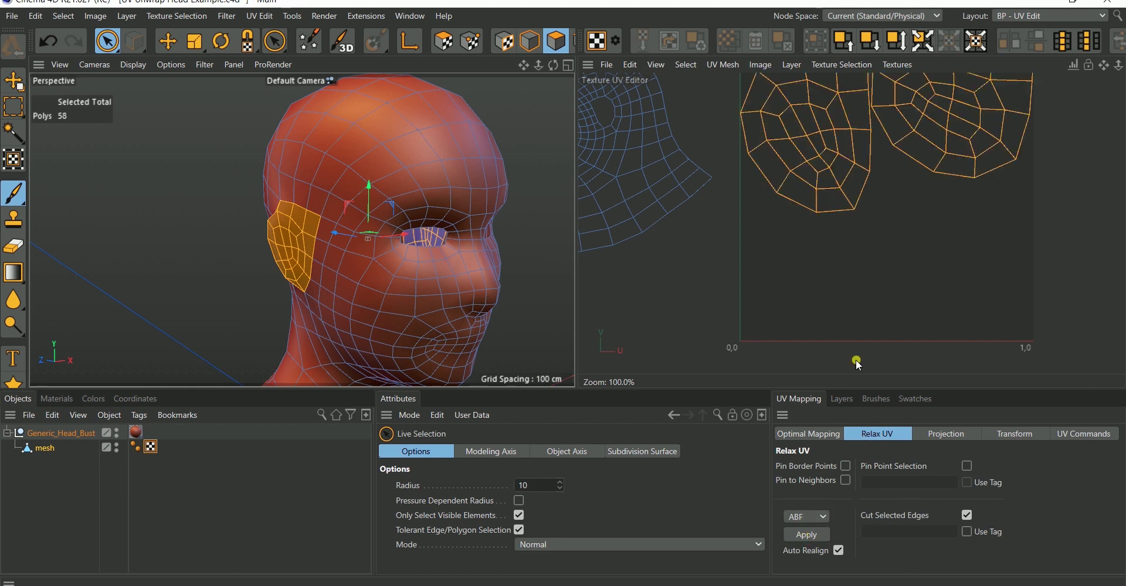
pyautogui.scroll(-3, 816, 291)
pyautogui.scroll(1, 839, 239)
pyautogui.scroll(-4, 849, 248)
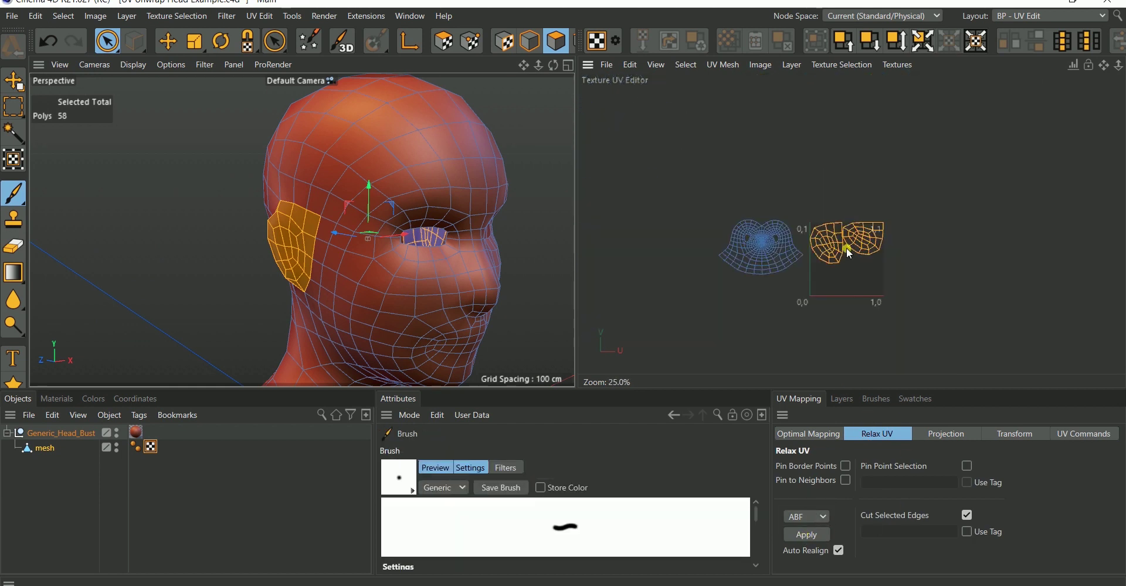
pyautogui.scroll(4, 841, 248)
pyautogui.scroll(-4, 835, 252)
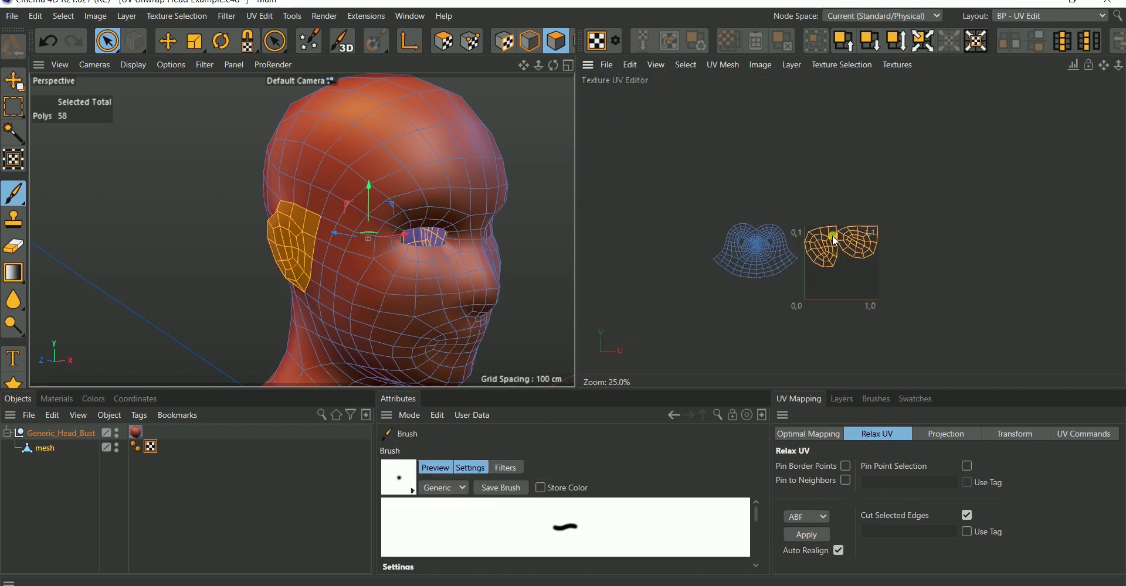
pyautogui.scroll(3, 856, 240)
pyautogui.scroll(-2, 885, 264)
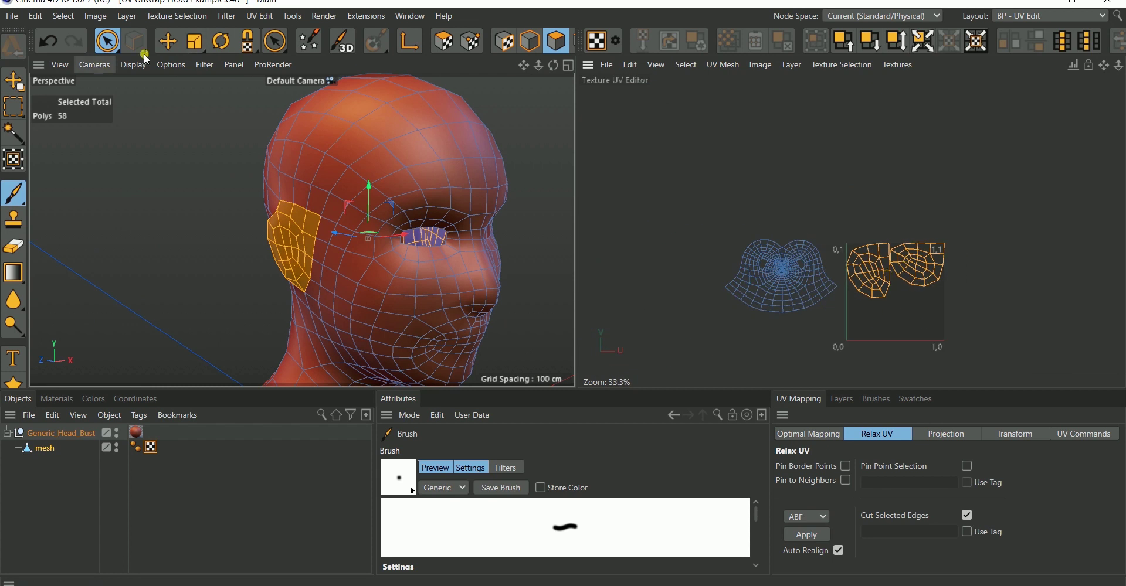
# Move the two ear UV islands out of the 0–1 tile to the empty space above the head island.
pyautogui.click(168, 41)
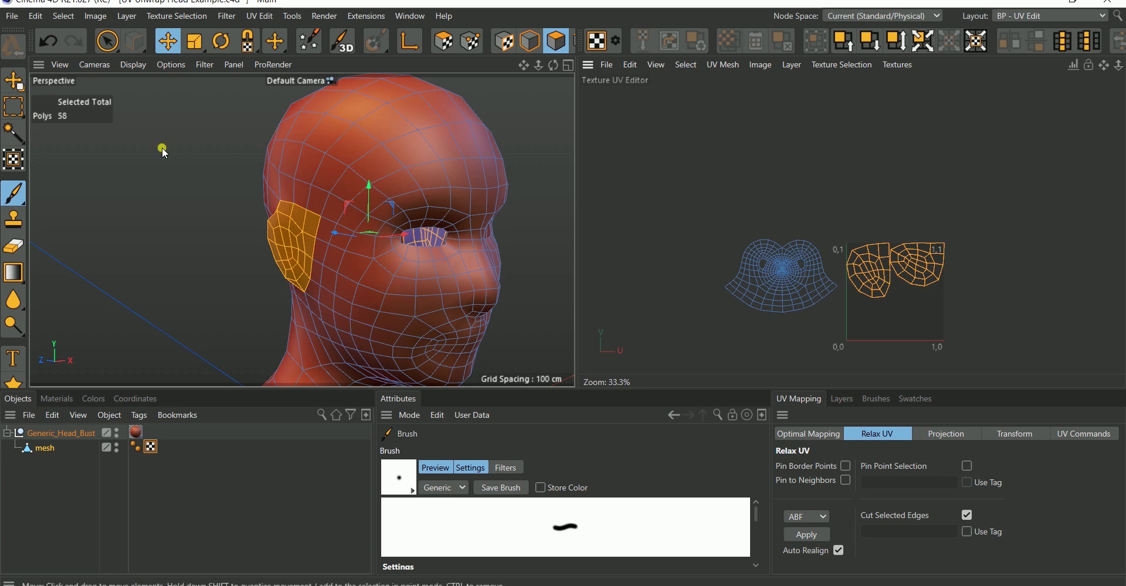
pyautogui.click(449, 45)
pyautogui.moveTo(867, 273); pyautogui.dragTo(752, 211)
pyautogui.scroll(2, 798, 197)
pyautogui.scroll(-1, 795, 156)
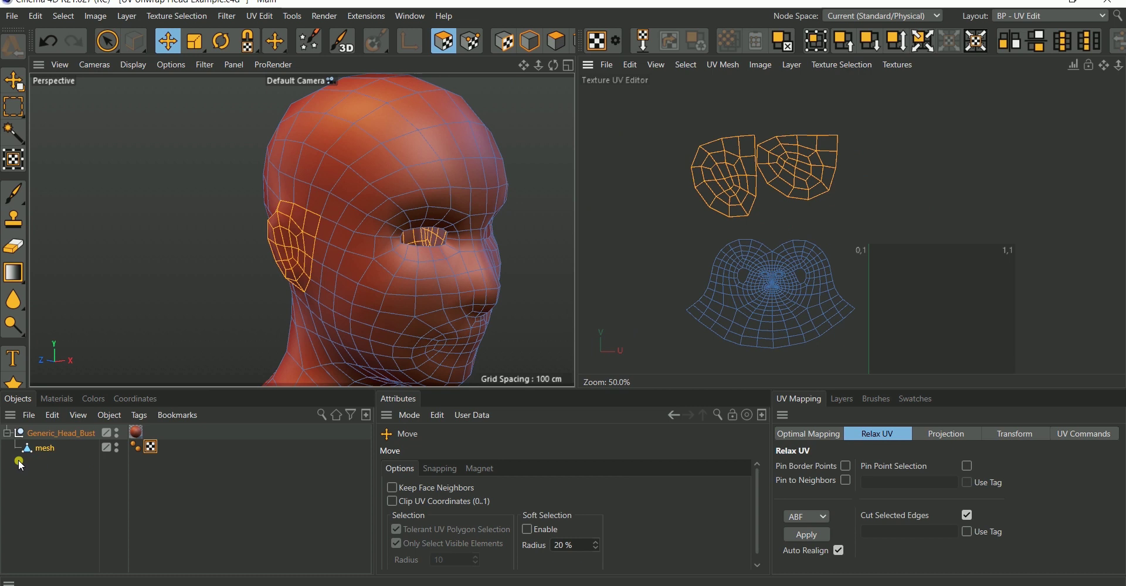
# Create a new material and assign a Checkerboard surface shader as its color texture.
pyautogui.click(56, 399)
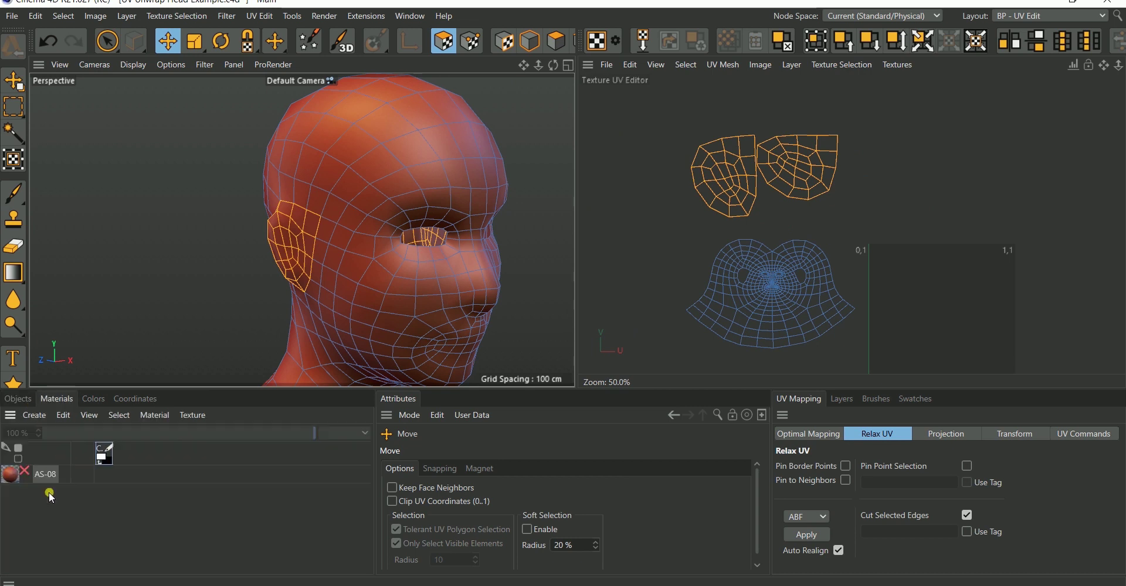
pyautogui.doubleClick(10, 475)
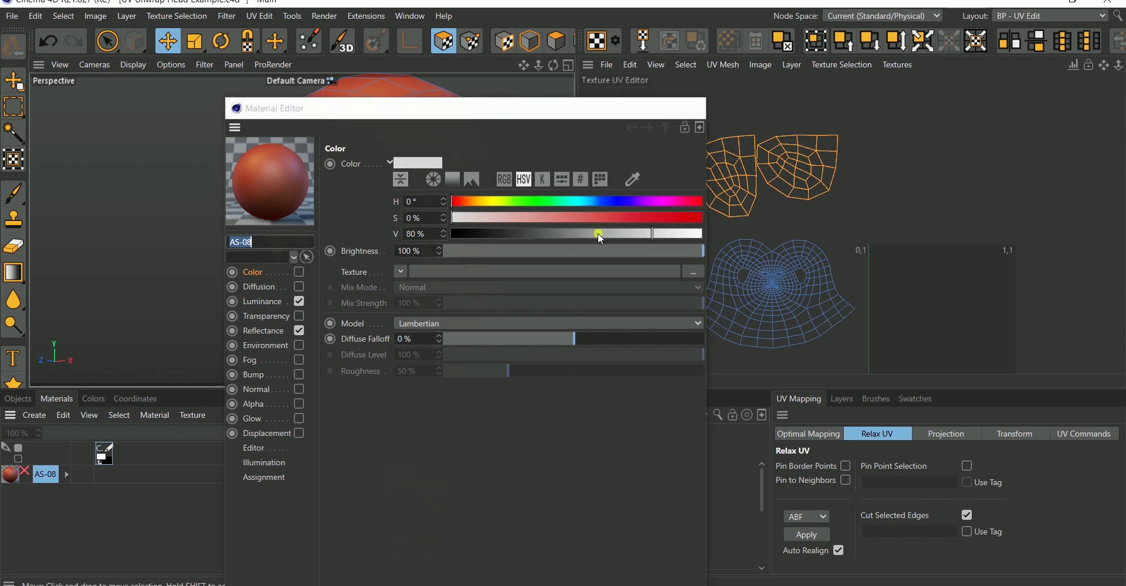
pyautogui.click(24, 487)
pyautogui.doubleClick(10, 496)
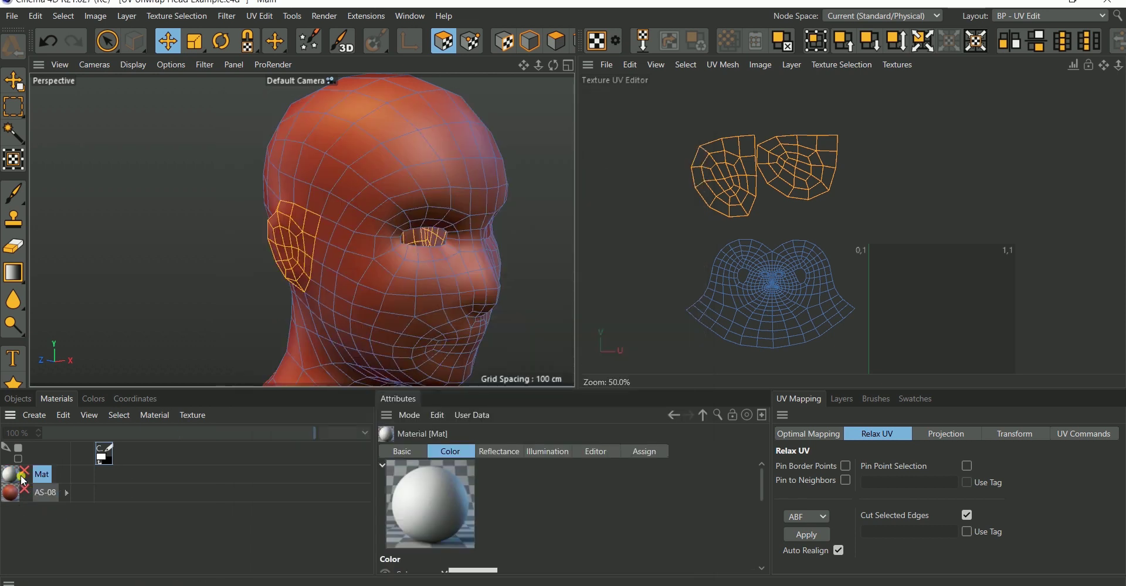
pyautogui.doubleClick(13, 476)
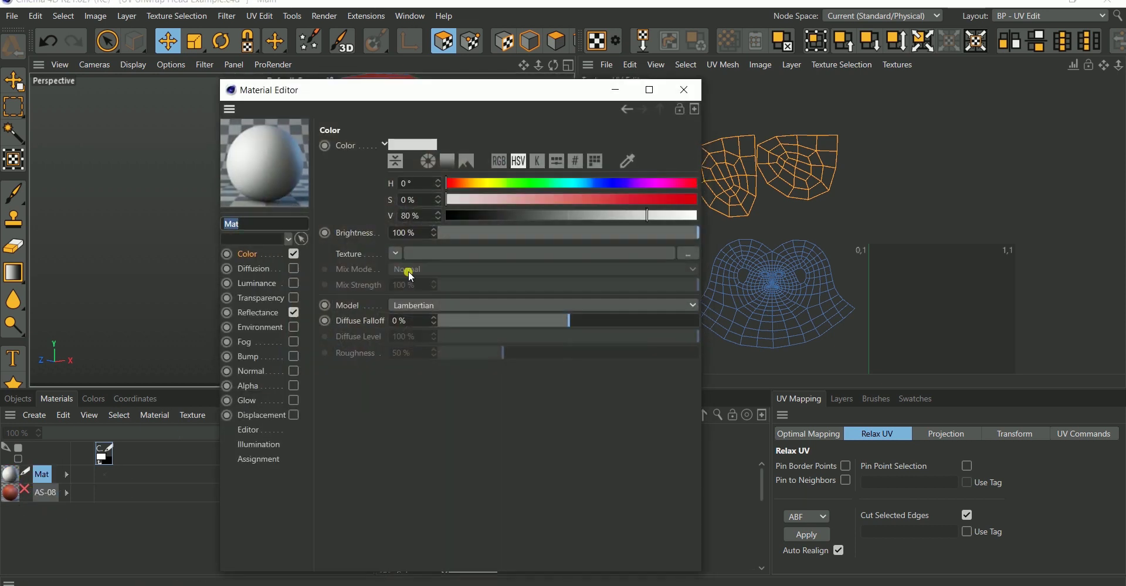
pyautogui.click(391, 254)
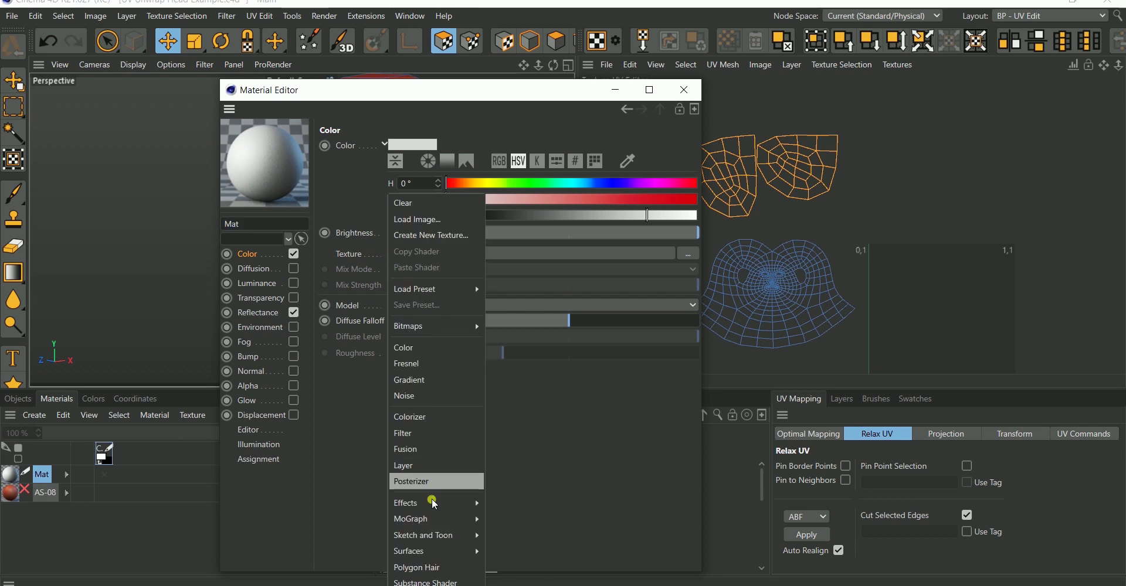
pyautogui.moveTo(427, 554)
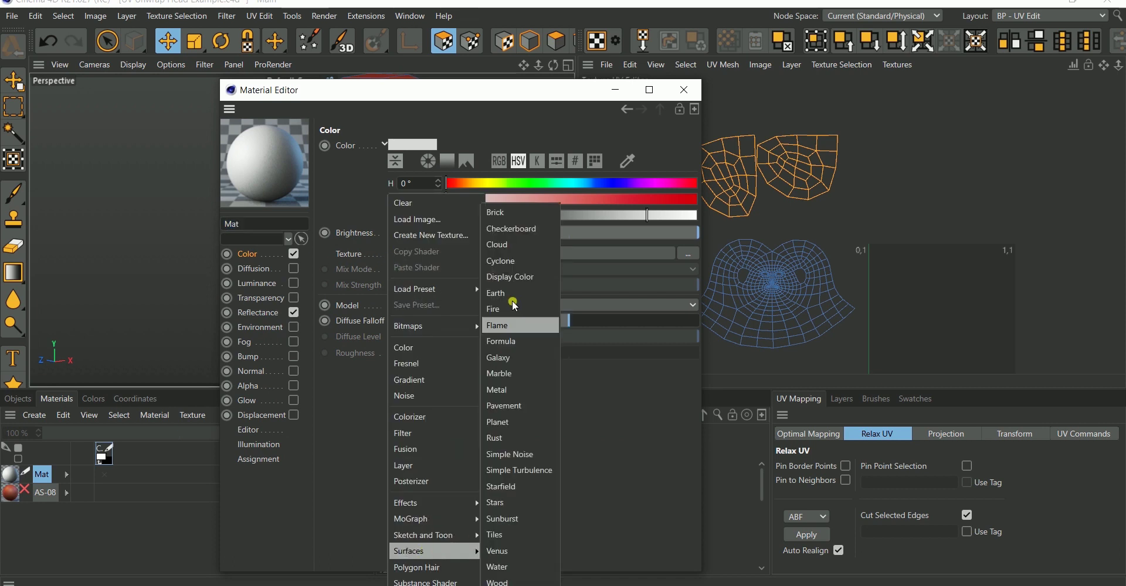
pyautogui.click(507, 229)
pyautogui.click(684, 88)
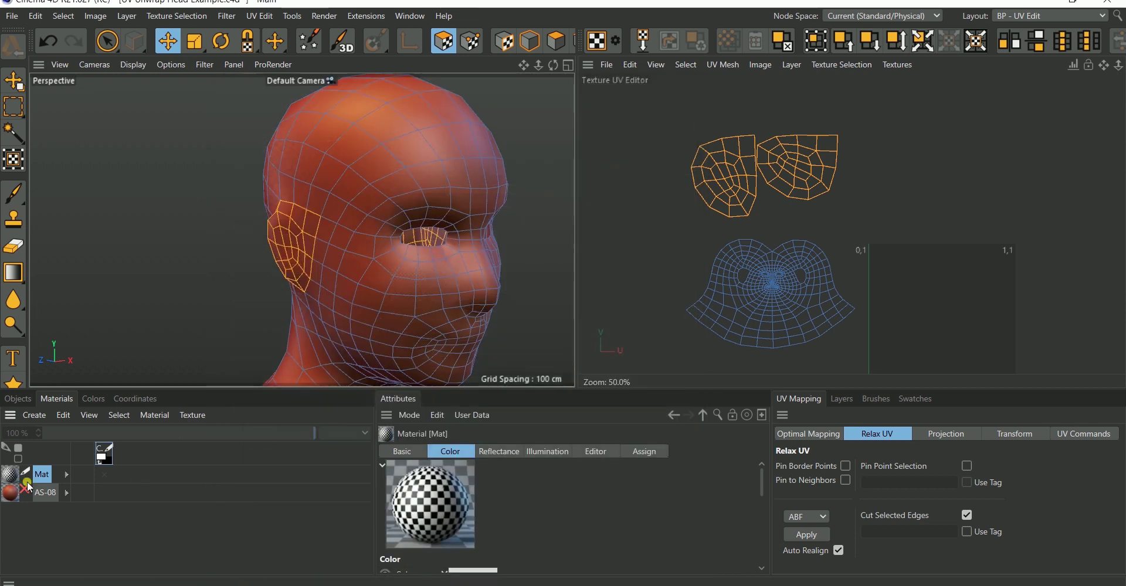
# Apply the checkerboard material to the head bust and compare the checker size on the ear and the surrounding head.
pyautogui.moveTo(376, 218); pyautogui.dragTo(387, 239)
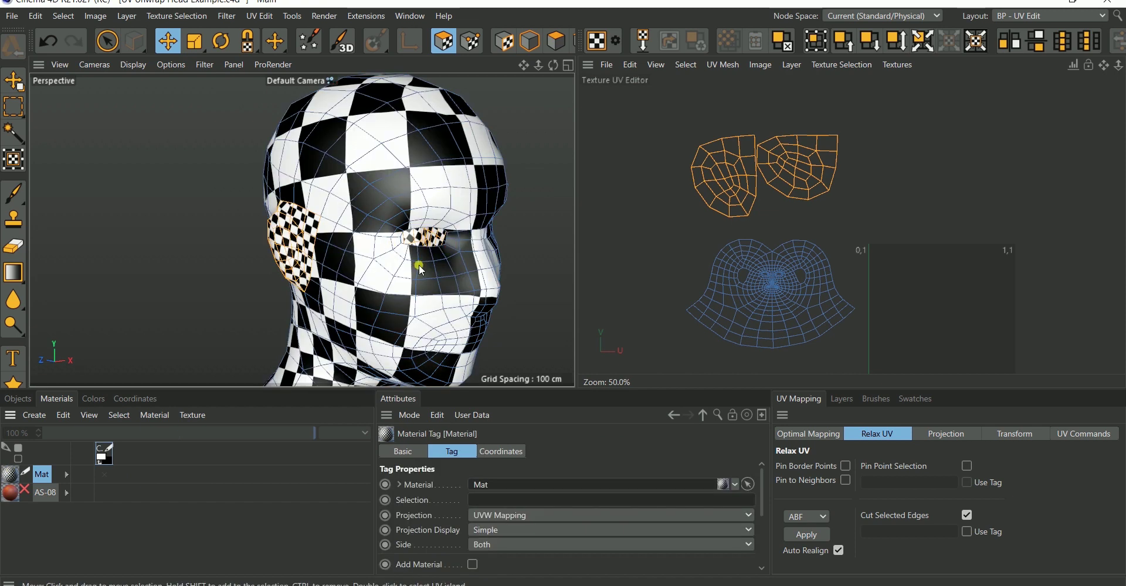
pyautogui.scroll(3, 267, 243)
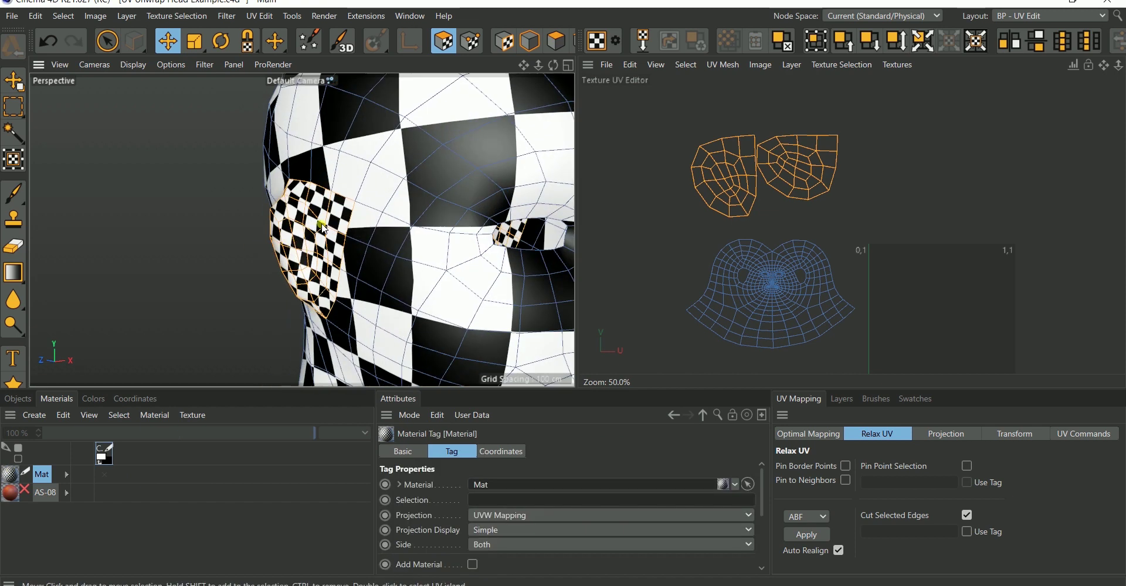
pyautogui.keyDown('alt'); pyautogui.moveTo(352, 256); pyautogui.dragTo(379, 261); pyautogui.keyUp('alt')
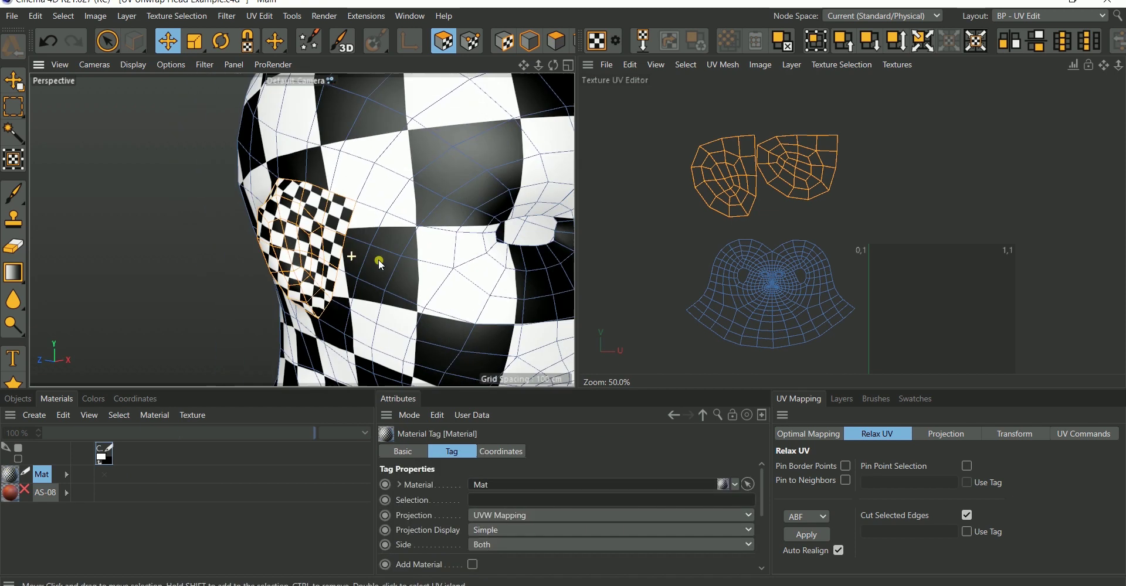
pyautogui.scroll(-3, 432, 184)
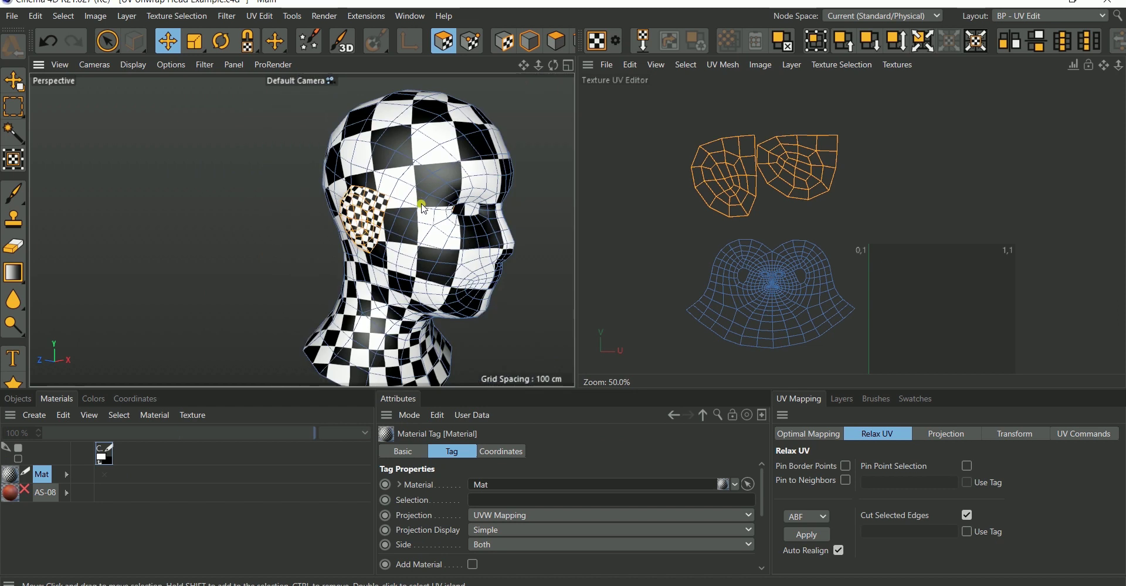
pyautogui.scroll(8, 317, 238)
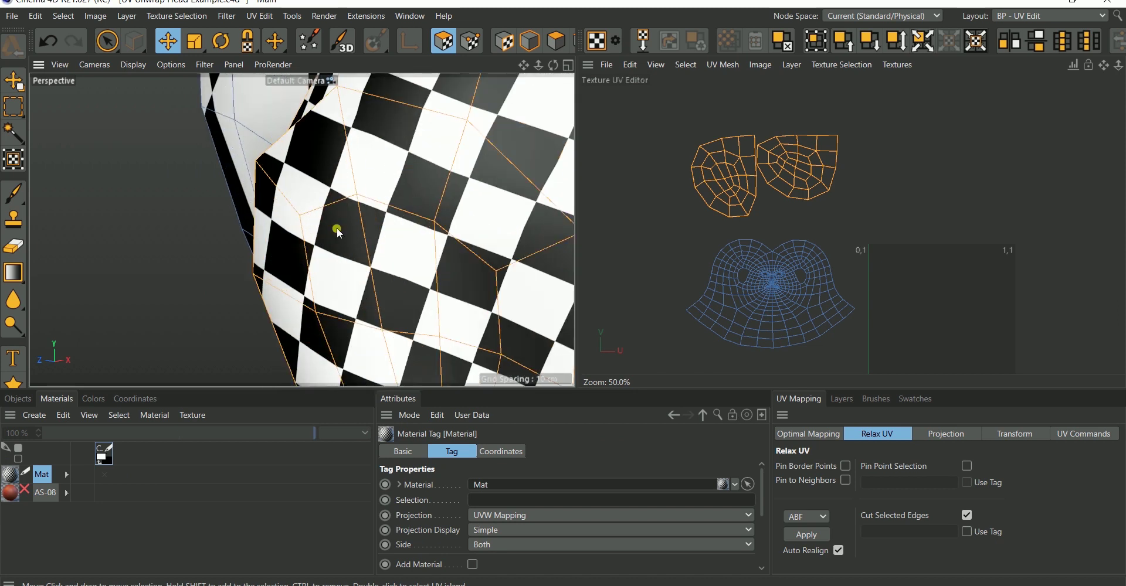
# Scale both ear UV islands down together until the checker squares on the ears roughly match the size of those on the head.
pyautogui.scroll(-4, 339, 233)
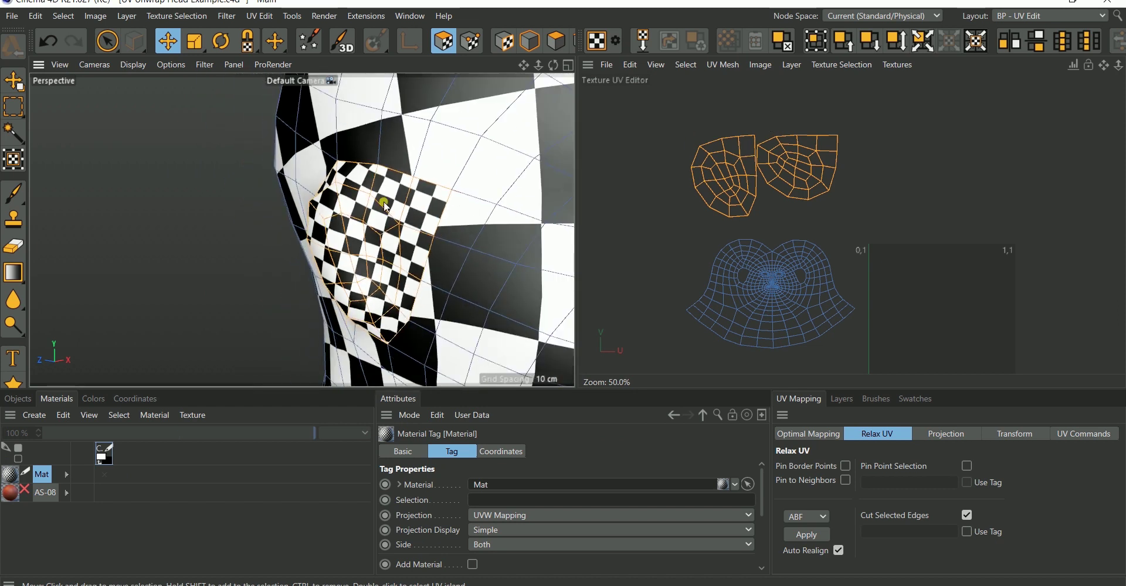
pyautogui.scroll(-7, 314, 197)
pyautogui.keyDown('alt'); pyautogui.moveTo(465, 209); pyautogui.dragTo(552, 200); pyautogui.keyUp('alt')
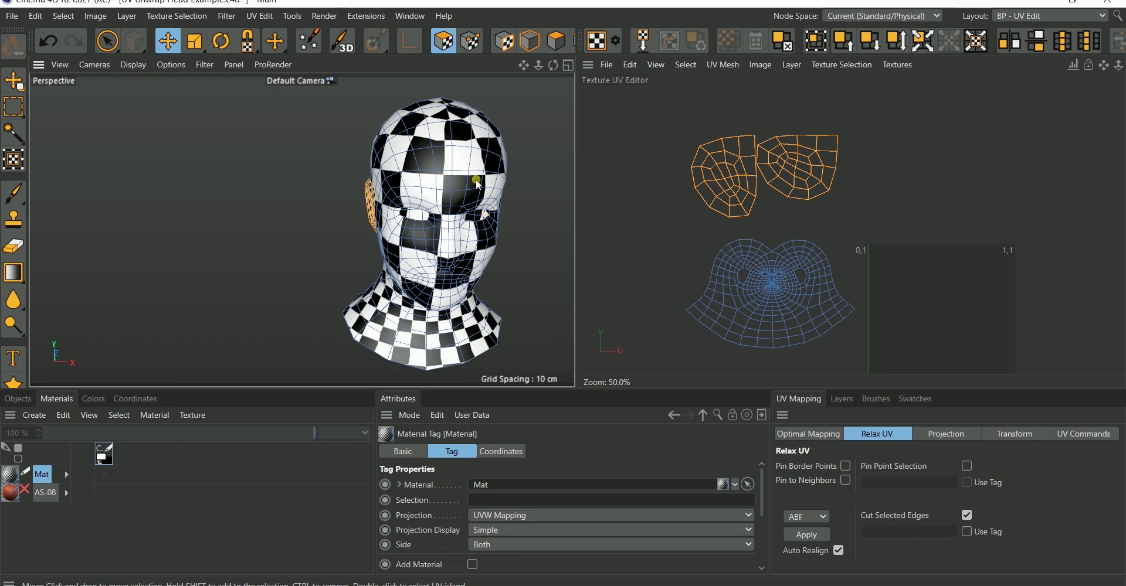
pyautogui.keyDown('alt'); pyautogui.moveTo(392, 227); pyautogui.dragTo(370, 203); pyautogui.keyUp('alt')
pyautogui.scroll(3, 337, 186)
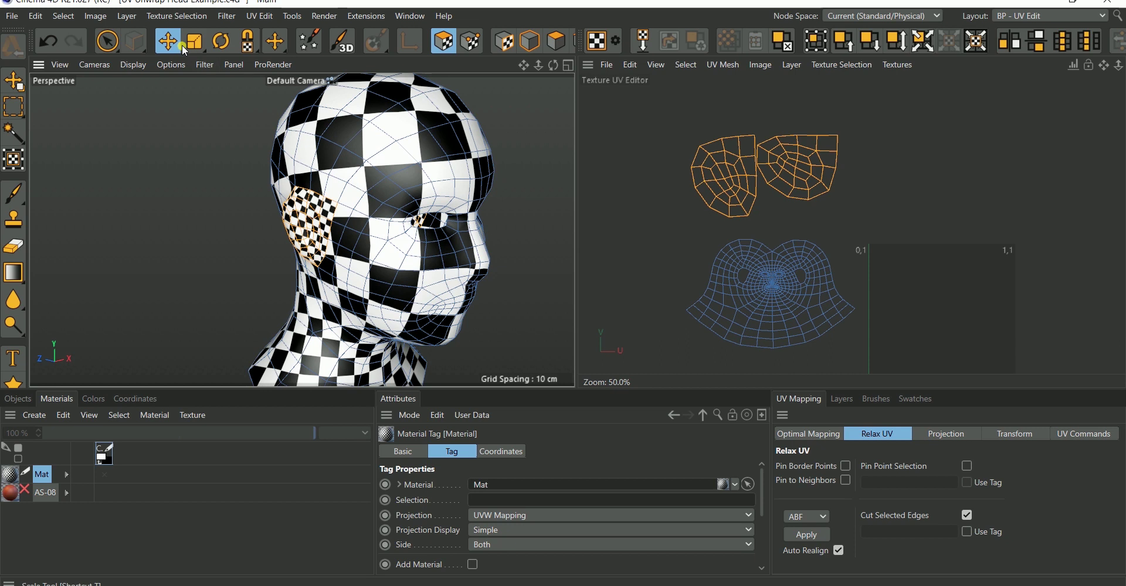
pyautogui.press('t')
pyautogui.click(780, 153)
pyautogui.moveTo(802, 158); pyautogui.dragTo(695, 275)
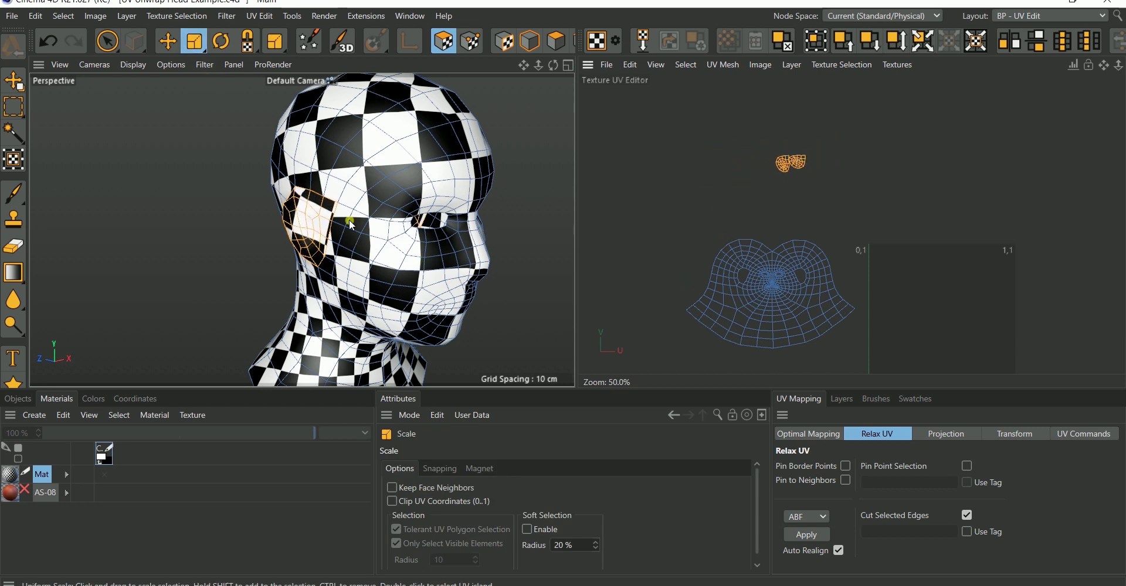
# Select the left one of the two ear UV islands and check which ear of the bust it belongs to.
pyautogui.scroll(3, 750, 194)
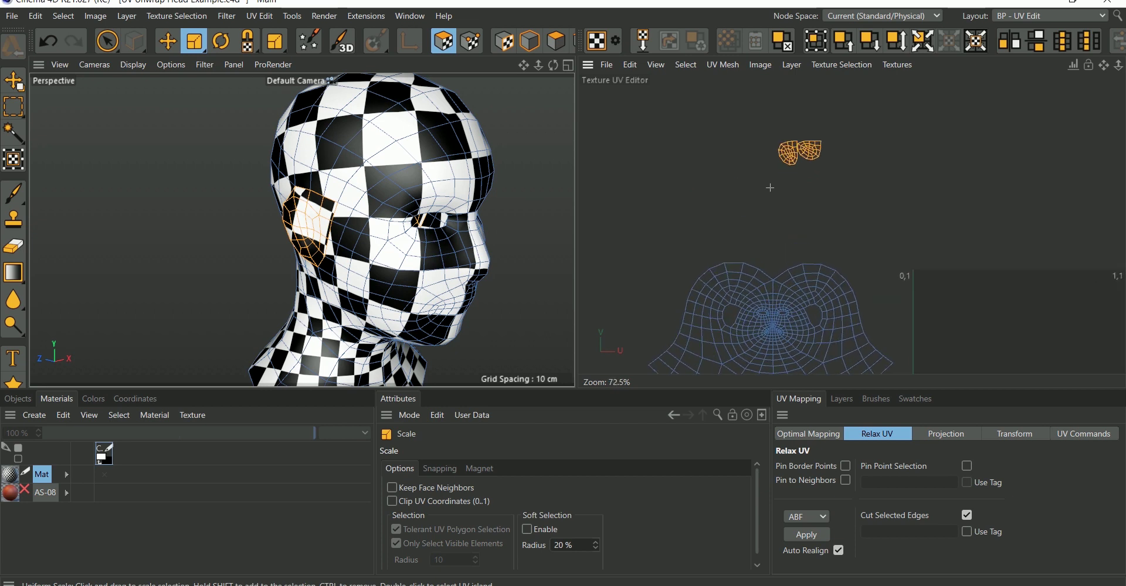
pyautogui.keyDown('alt'); pyautogui.moveTo(782, 242); pyautogui.dragTo(791, 228, button='middle'); pyautogui.keyUp('alt')
pyautogui.click(830, 177)
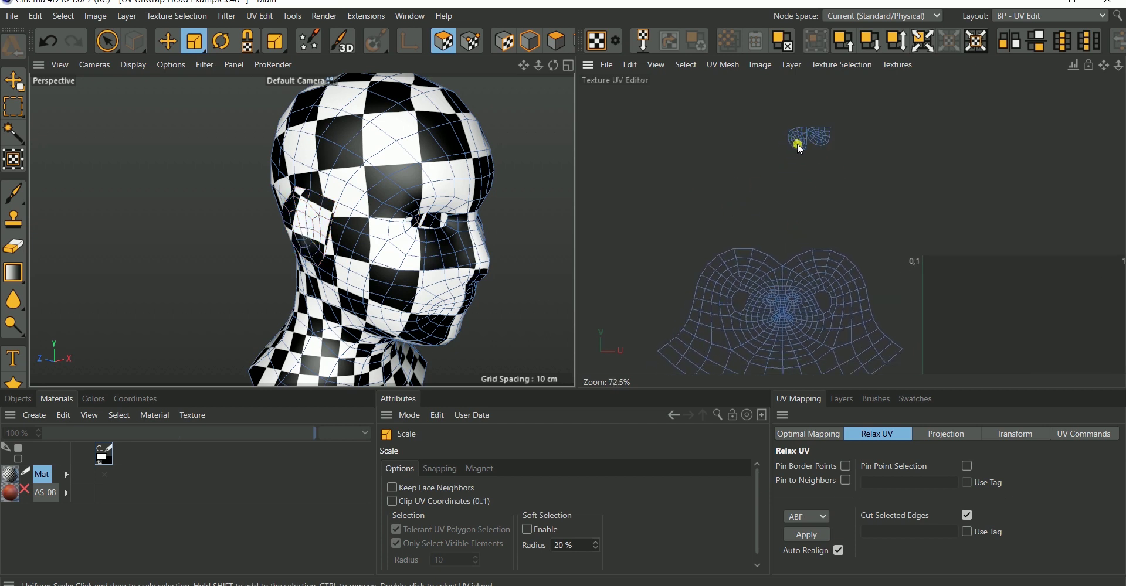
pyautogui.doubleClick(800, 148)
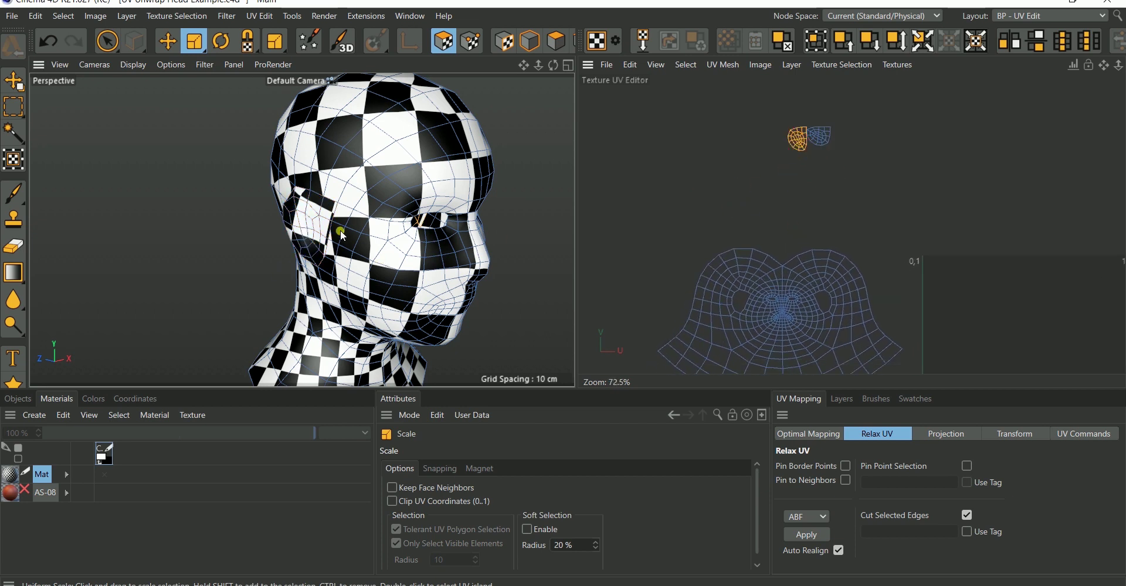
pyautogui.scroll(-3, 340, 231)
pyautogui.keyDown('alt'); pyautogui.moveTo(340, 231); pyautogui.dragTo(336, 262); pyautogui.keyUp('alt')
pyautogui.keyDown('alt'); pyautogui.moveTo(489, 242); pyautogui.dragTo(407, 223, button='middle'); pyautogui.keyUp('alt')
pyautogui.scroll(5, 429, 210)
pyautogui.scroll(3, 401, 215)
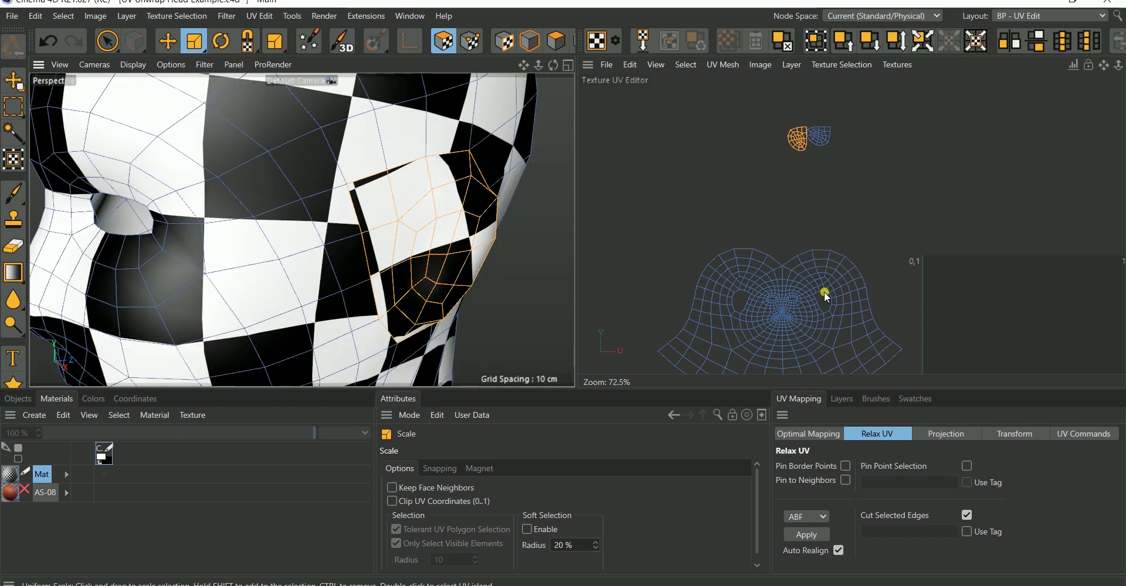
# Locate the ear holes in the head UV island and move the selected ear island over the left hole.
pyautogui.scroll(3, 825, 293)
pyautogui.click(821, 284)
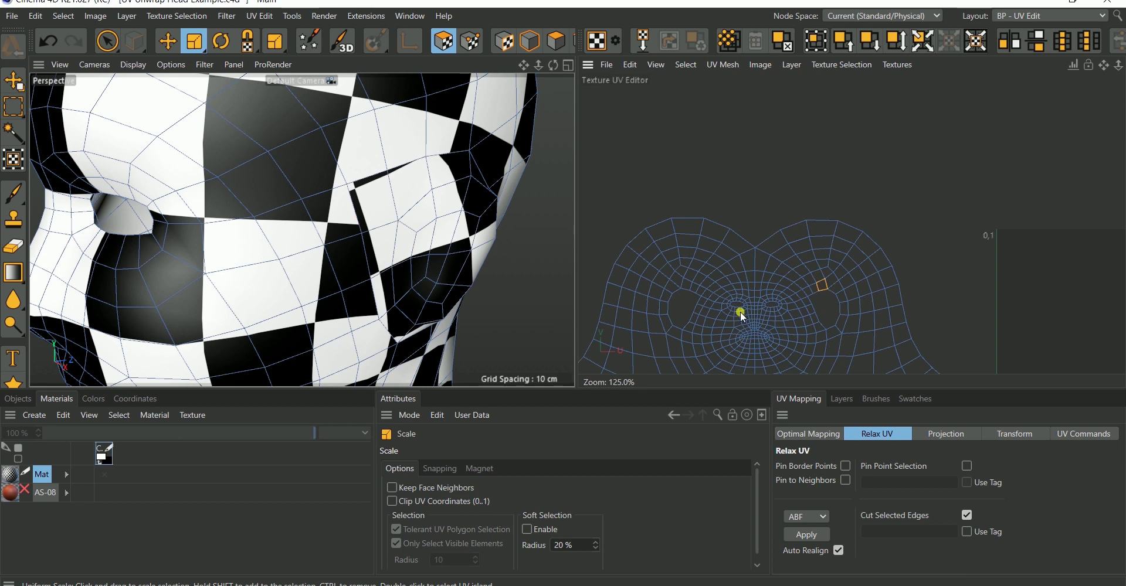
pyautogui.click(694, 289)
pyautogui.scroll(-3, 720, 285)
pyautogui.doubleClick(750, 152)
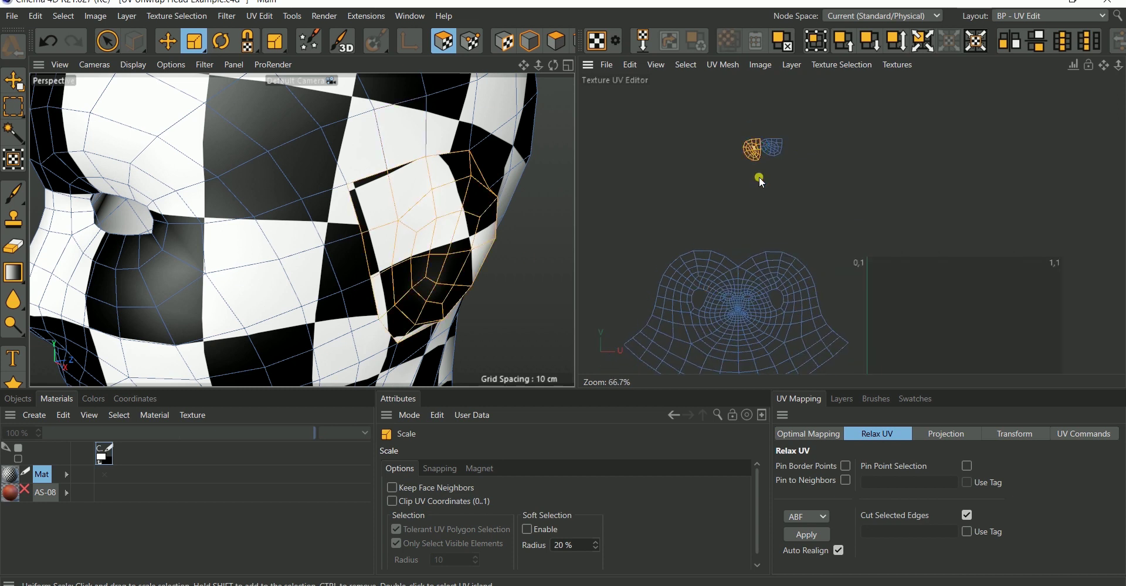
pyautogui.click(168, 41)
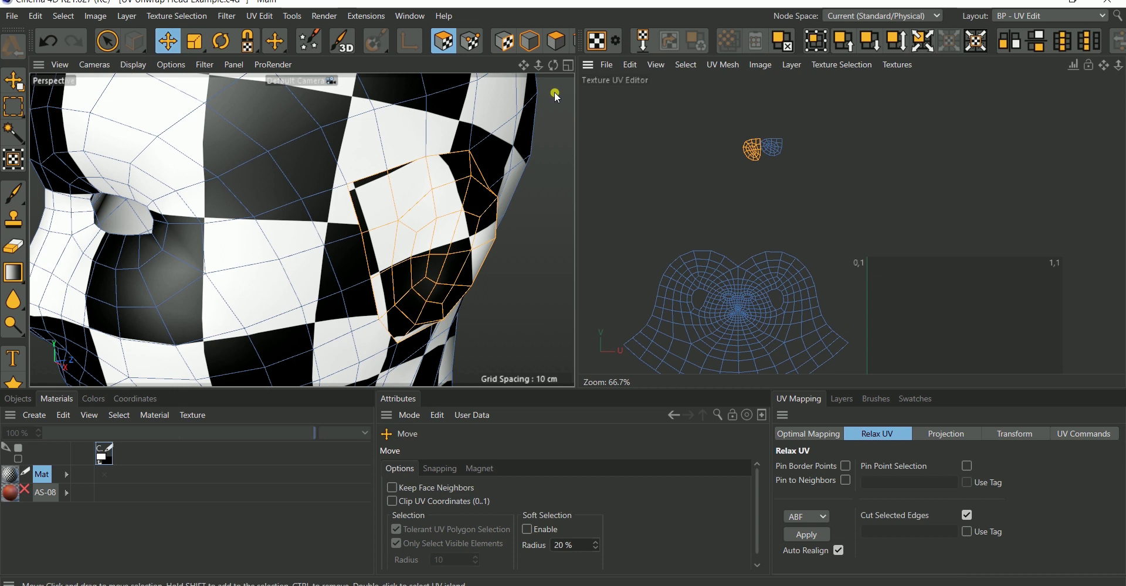
pyautogui.moveTo(732, 144); pyautogui.dragTo(530, 504)
pyautogui.scroll(6, 691, 298)
# Move the ear island so its upper-right corner point coincides with the matching corner of the left ear hole.
pyautogui.press('t')
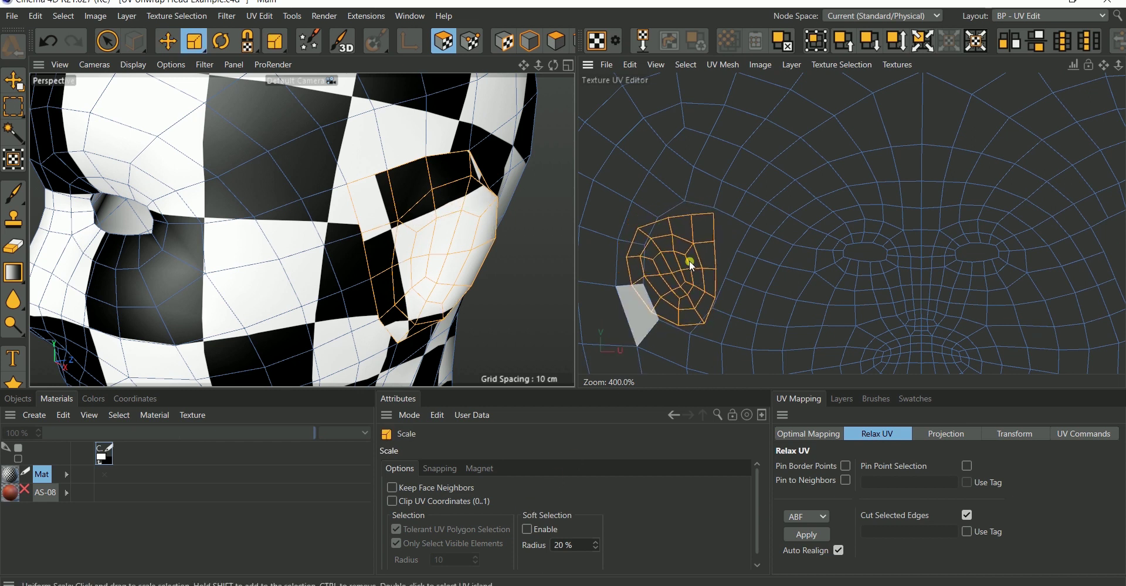
pyautogui.press('e')
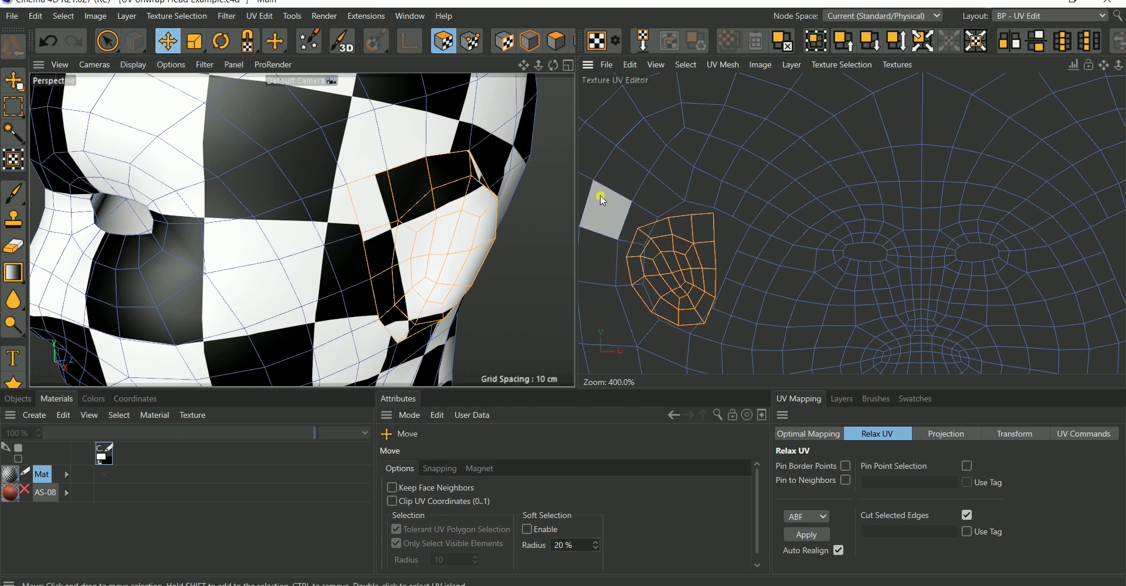
pyautogui.moveTo(701, 227); pyautogui.dragTo(741, 236)
pyautogui.scroll(6, 740, 237)
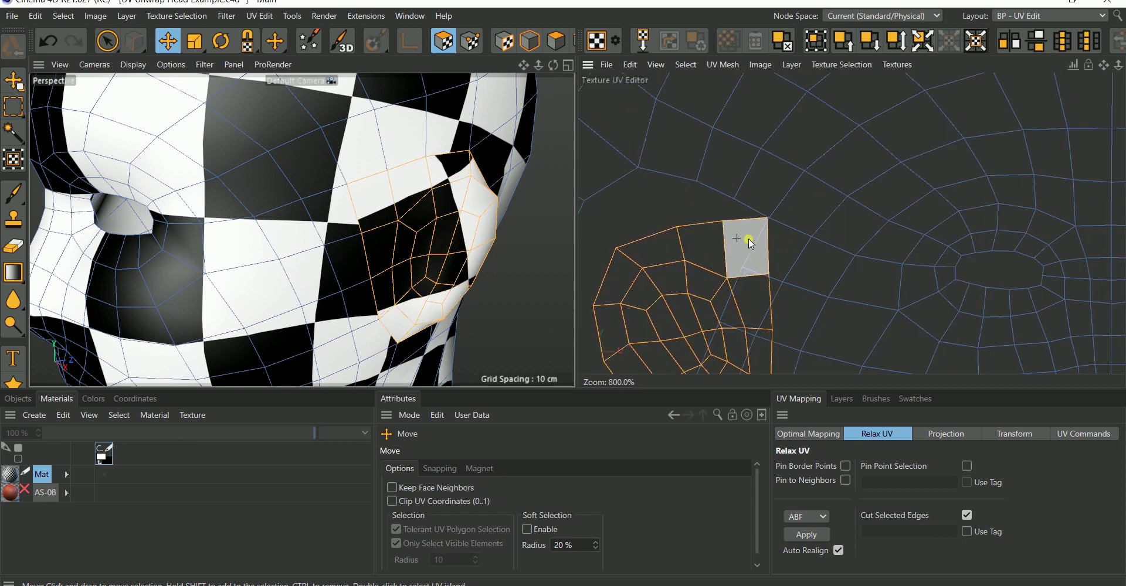
pyautogui.moveTo(756, 190); pyautogui.dragTo(763, 189)
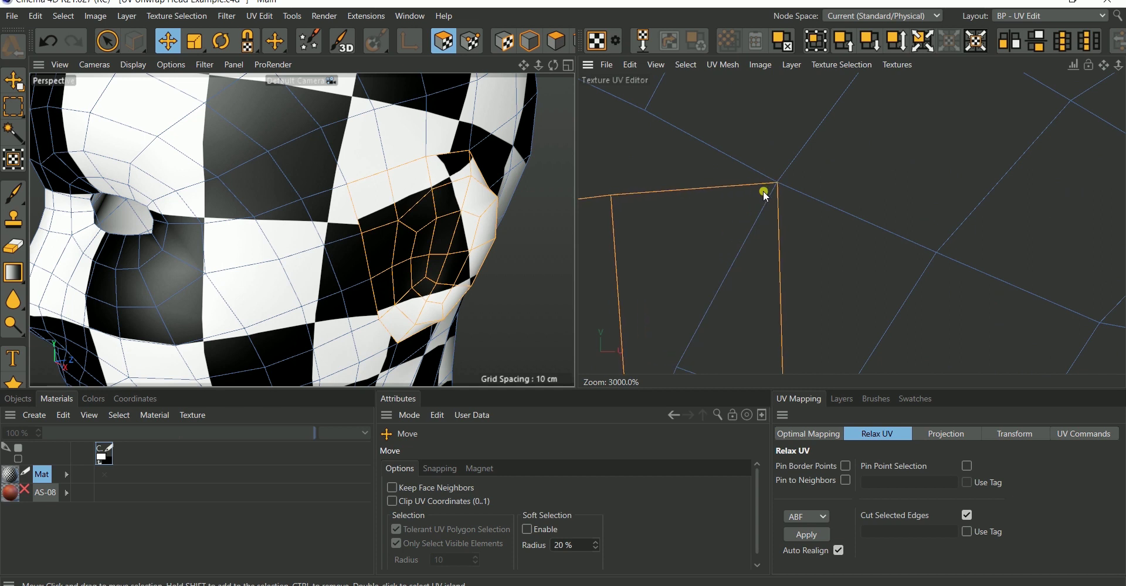
pyautogui.scroll(-7, 773, 176)
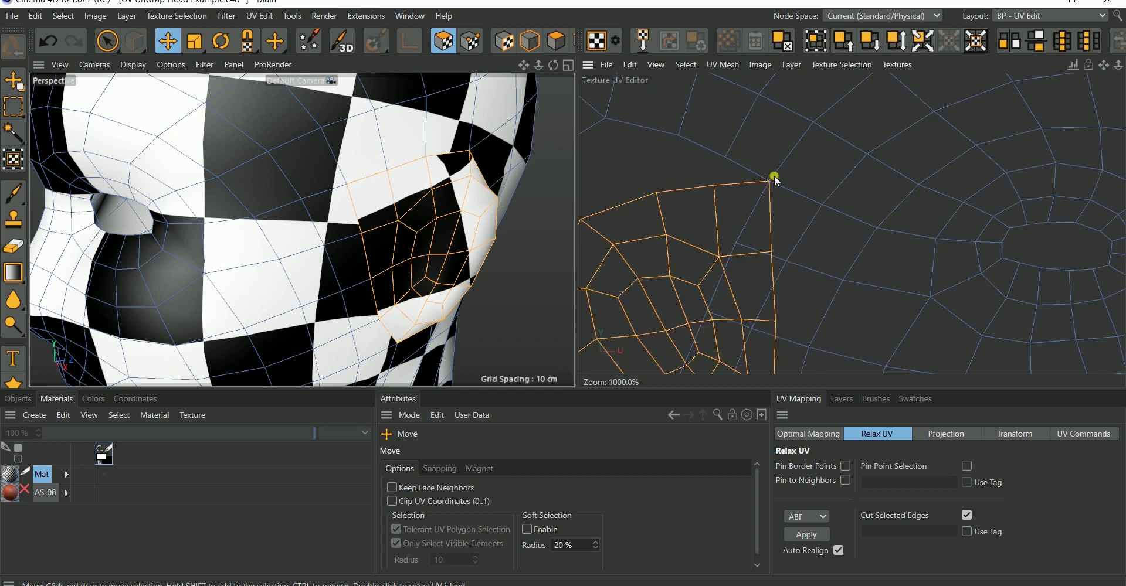
# Rotate the ear island about its aligned corner point until its straight edge follows the border of the left ear hole.
pyautogui.click(220, 41)
pyautogui.moveTo(773, 176); pyautogui.dragTo(622, 427)
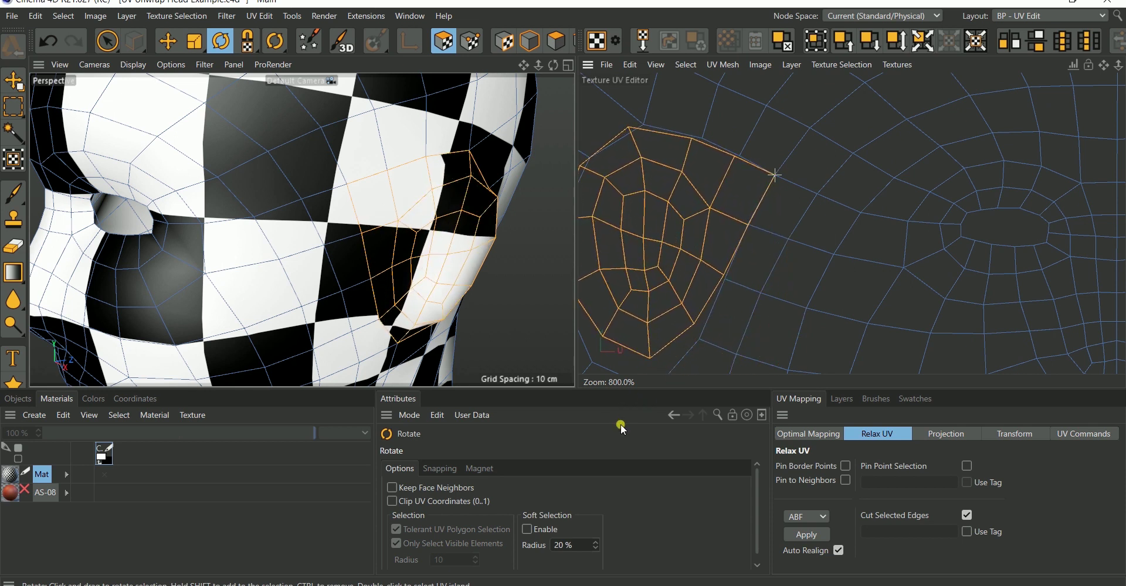
pyautogui.scroll(-3, 697, 305)
pyautogui.scroll(-1, 732, 202)
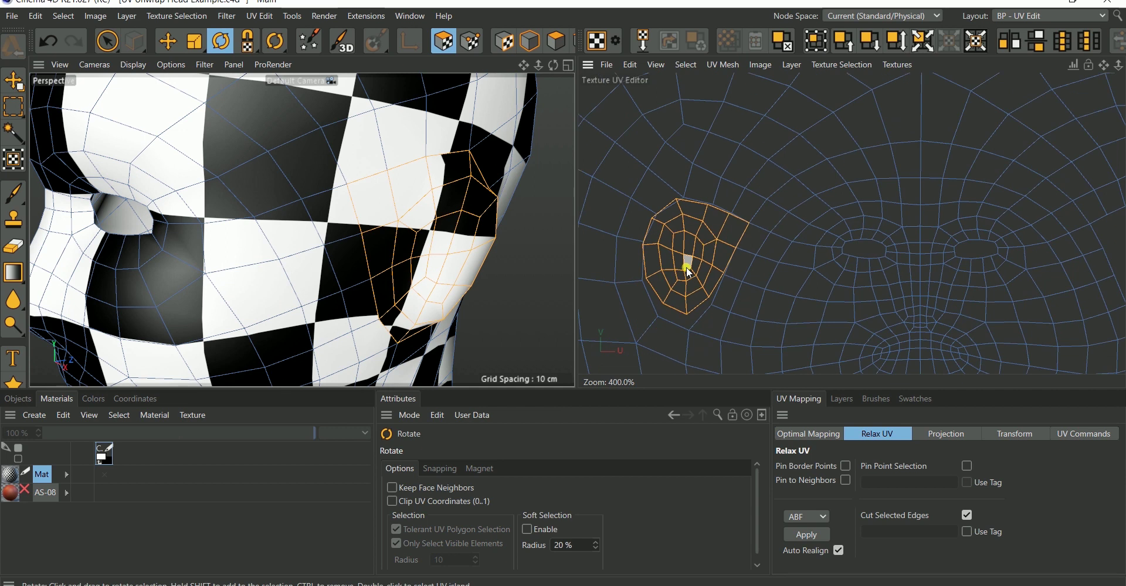
# Scale the ear island uniformly about the aligned corner to fit the left ear hole, and check the checker match on the ear.
pyautogui.scroll(-1, 686, 266)
pyautogui.keyDown('alt'); pyautogui.moveTo(747, 225); pyautogui.dragTo(810, 186, button='middle'); pyautogui.keyUp('alt')
pyautogui.scroll(4, 740, 217)
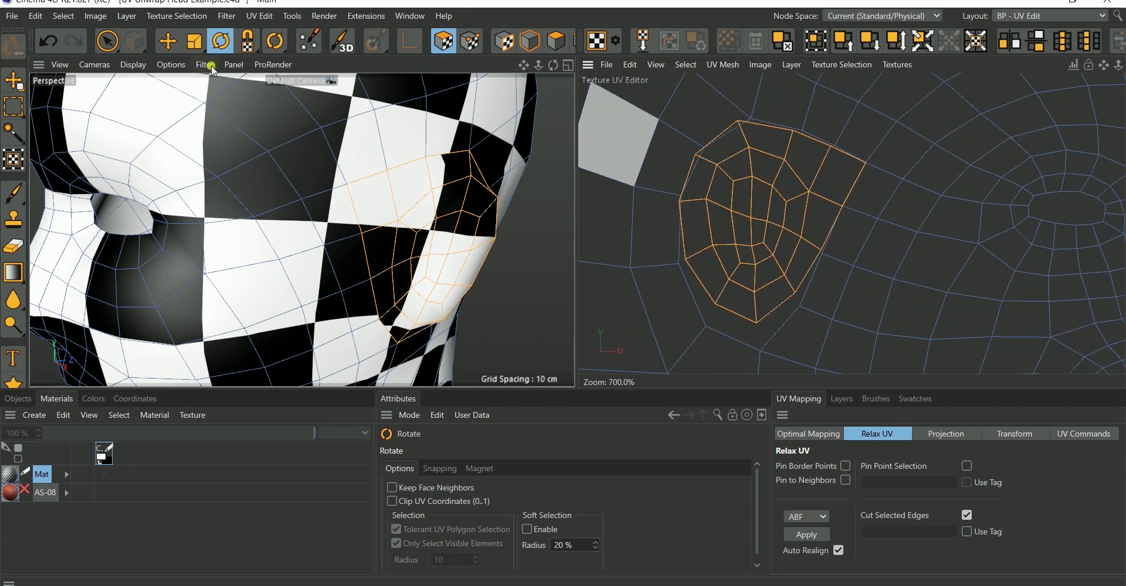
pyautogui.click(205, 44)
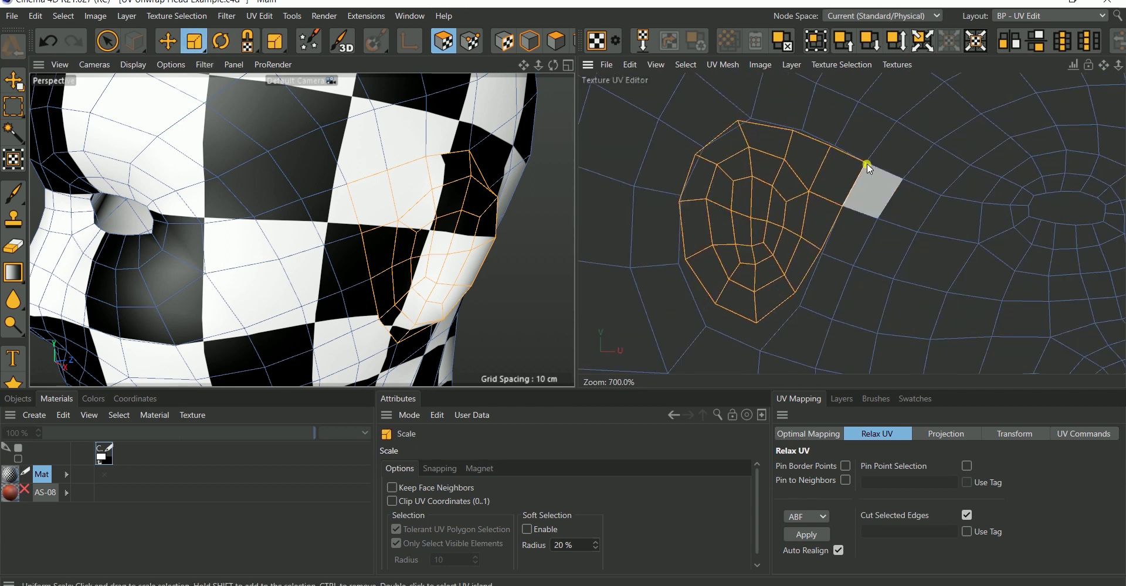
pyautogui.moveTo(864, 163); pyautogui.dragTo(901, 310)
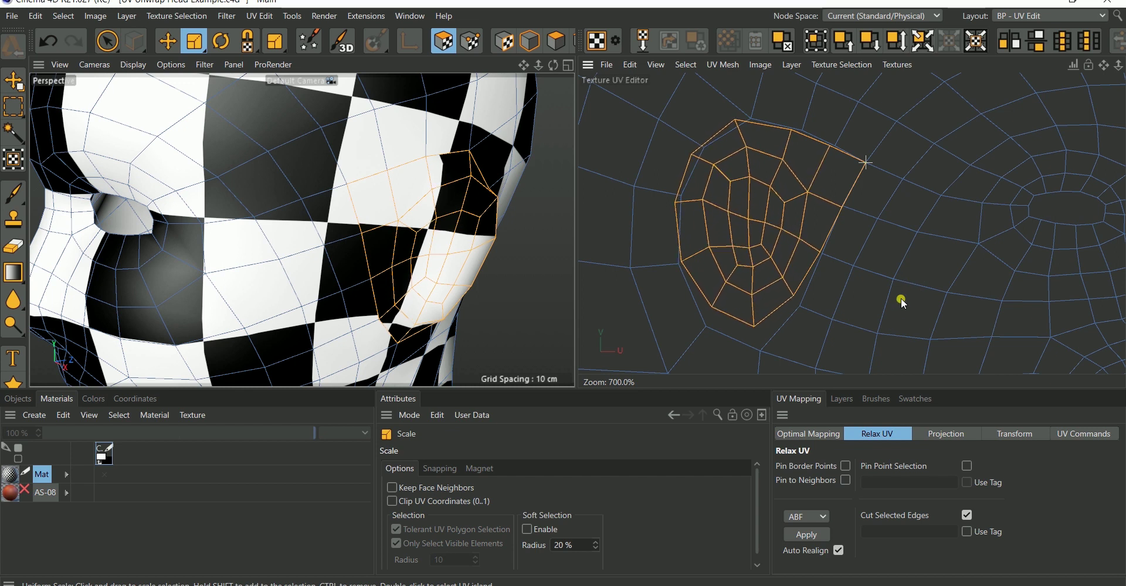
pyautogui.moveTo(925, 268); pyautogui.dragTo(638, 453)
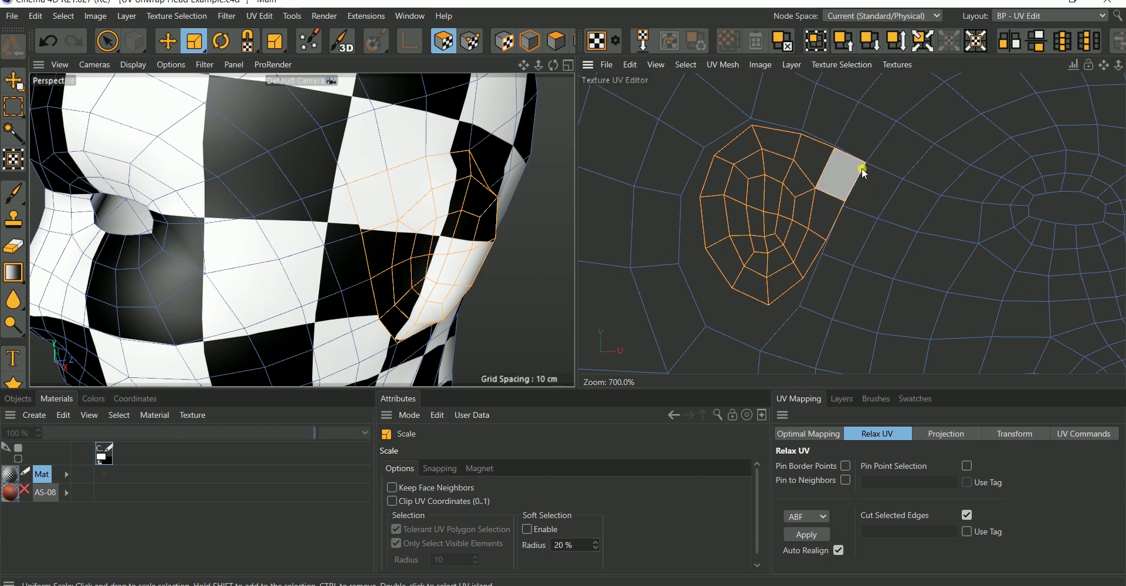
pyautogui.moveTo(867, 163); pyautogui.dragTo(1078, 72)
pyautogui.scroll(-5, 343, 231)
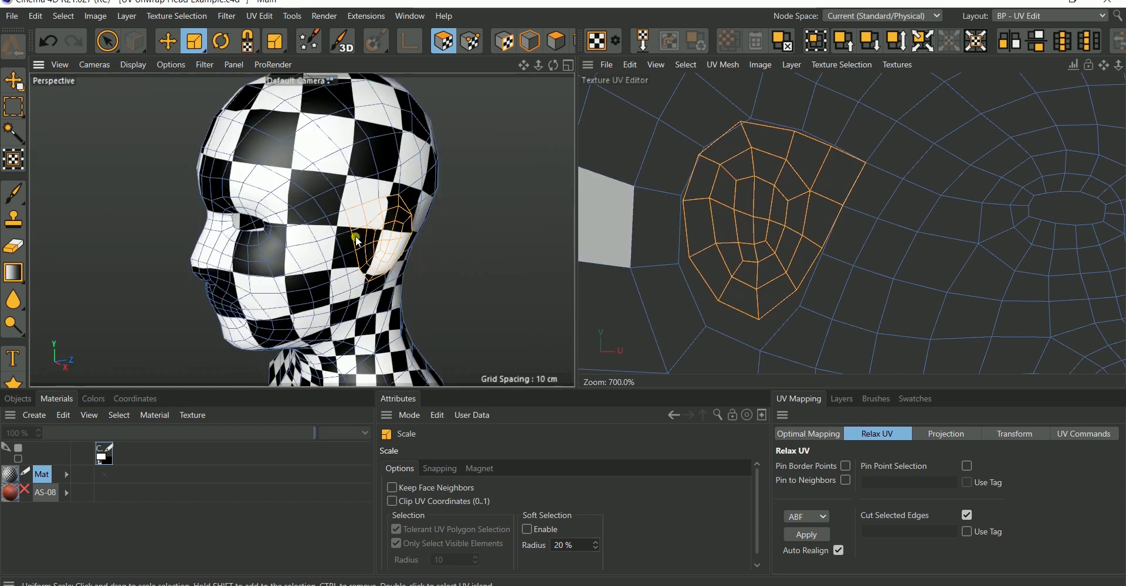
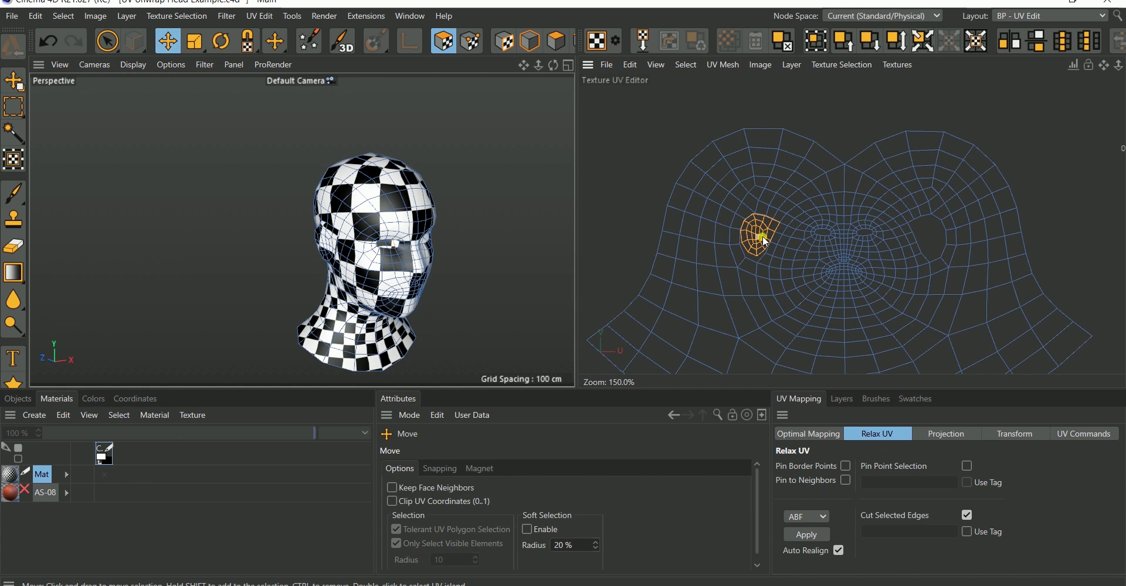
# Move the fitted ear island out of the head island into the empty space at its left and inspect the ear's checker pattern.
pyautogui.moveTo(762, 236); pyautogui.dragTo(633, 205)
pyautogui.keyDown('alt'); pyautogui.moveTo(436, 221); pyautogui.dragTo(165, 214); pyautogui.keyUp('alt')
pyautogui.scroll(3, 537, 228)
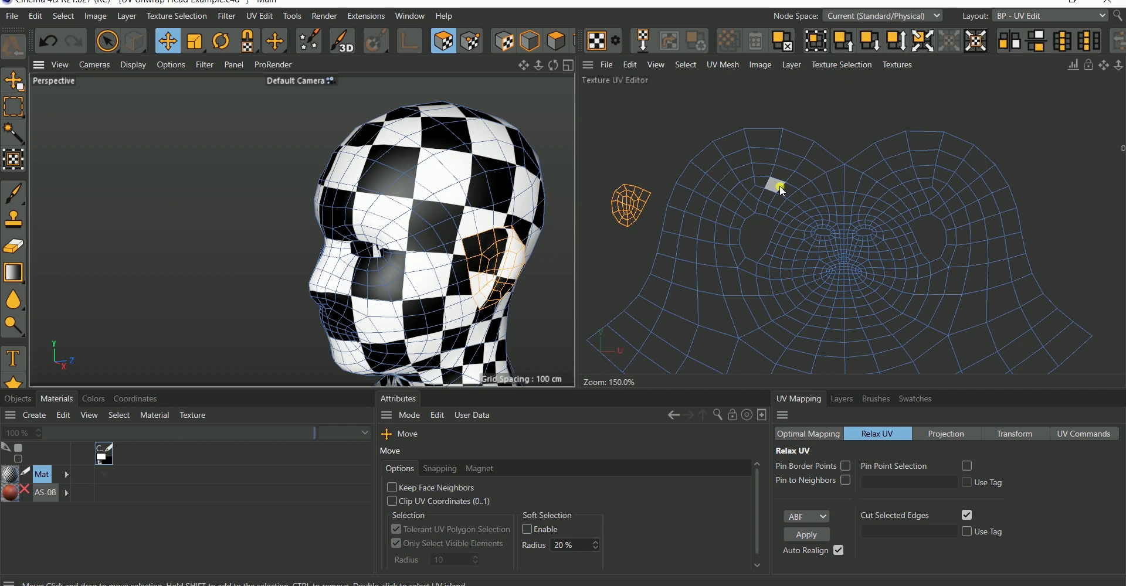
pyautogui.scroll(-2, 862, 229)
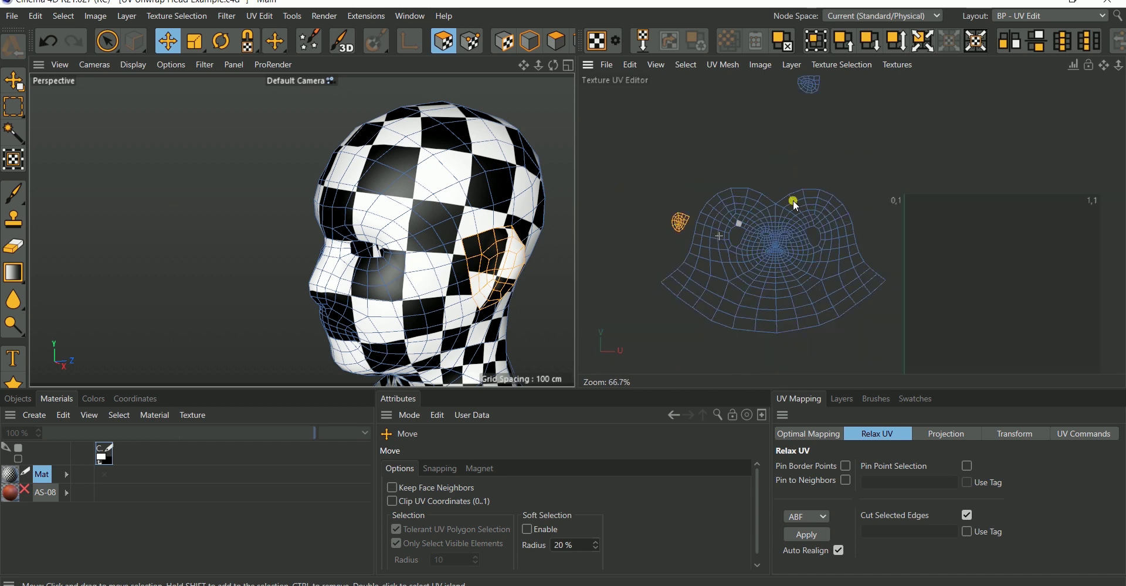
# Select the other ear UV island and move its upper-right corner onto the matching corner of the right ear hole.
pyautogui.click(814, 86)
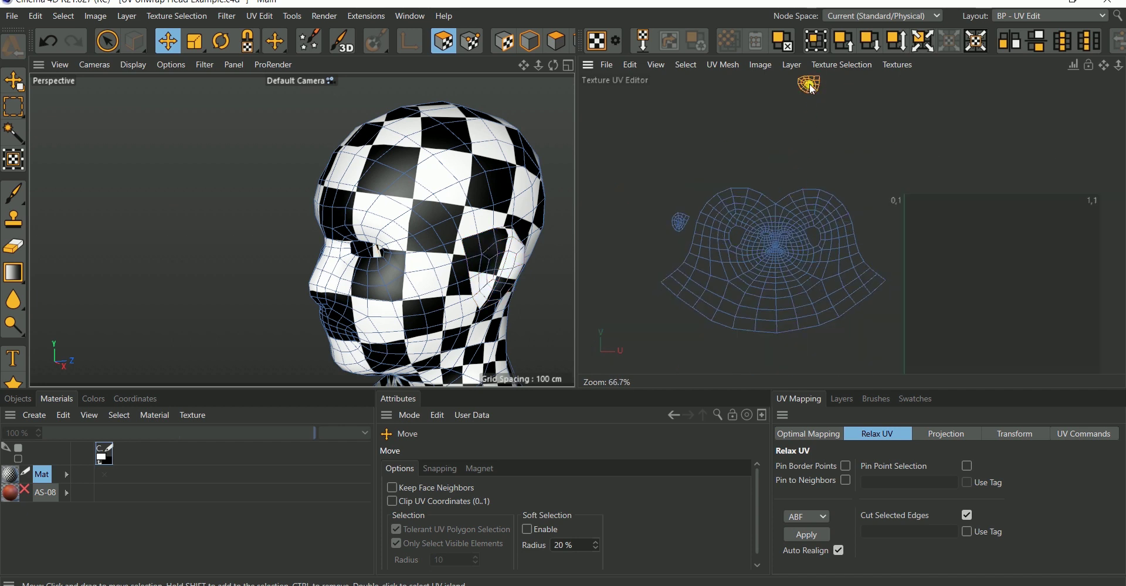
pyautogui.moveTo(811, 88); pyautogui.dragTo(817, 249)
pyautogui.scroll(5, 814, 220)
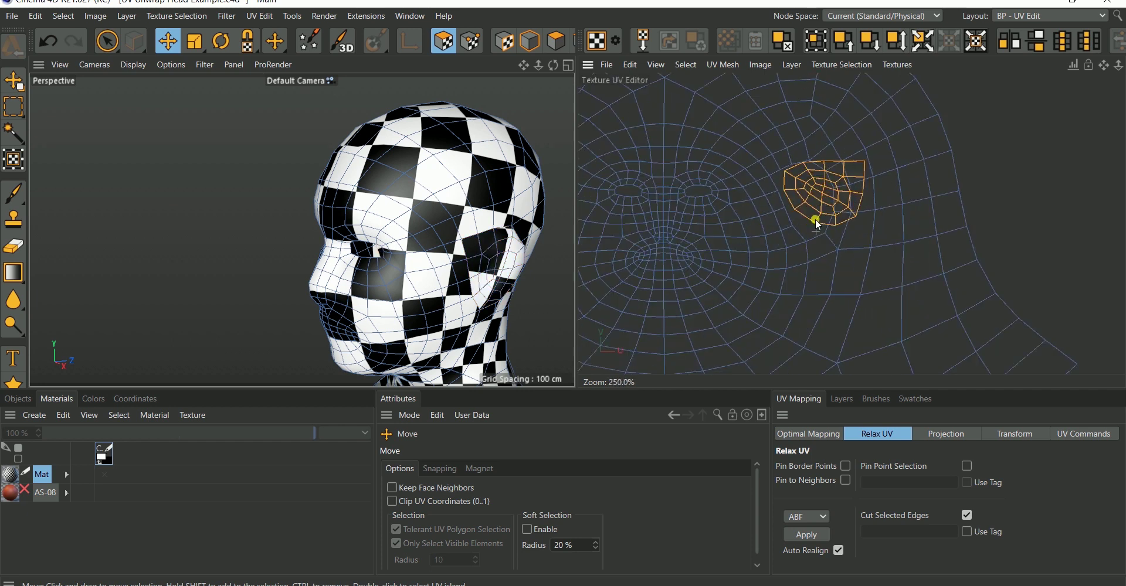
pyautogui.moveTo(824, 191); pyautogui.dragTo(654, 214)
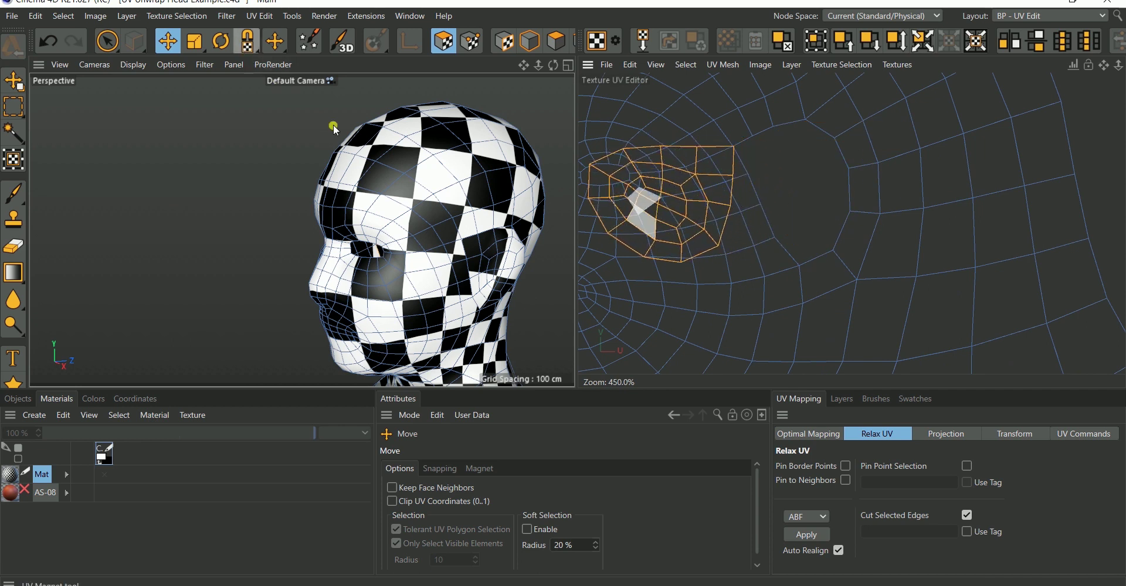
# Rotate the second ear island about its aligned corner until its straight edge follows the border of the right ear hole.
pyautogui.click(221, 41)
pyautogui.click(684, 184)
pyautogui.click(712, 138)
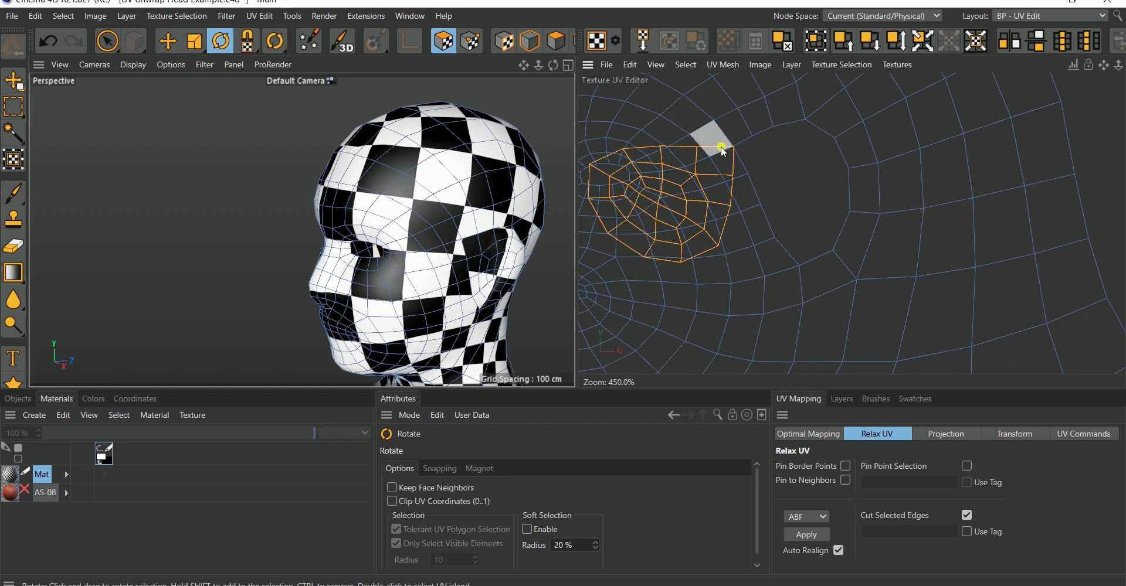
pyautogui.moveTo(732, 147); pyautogui.dragTo(1124, 581)
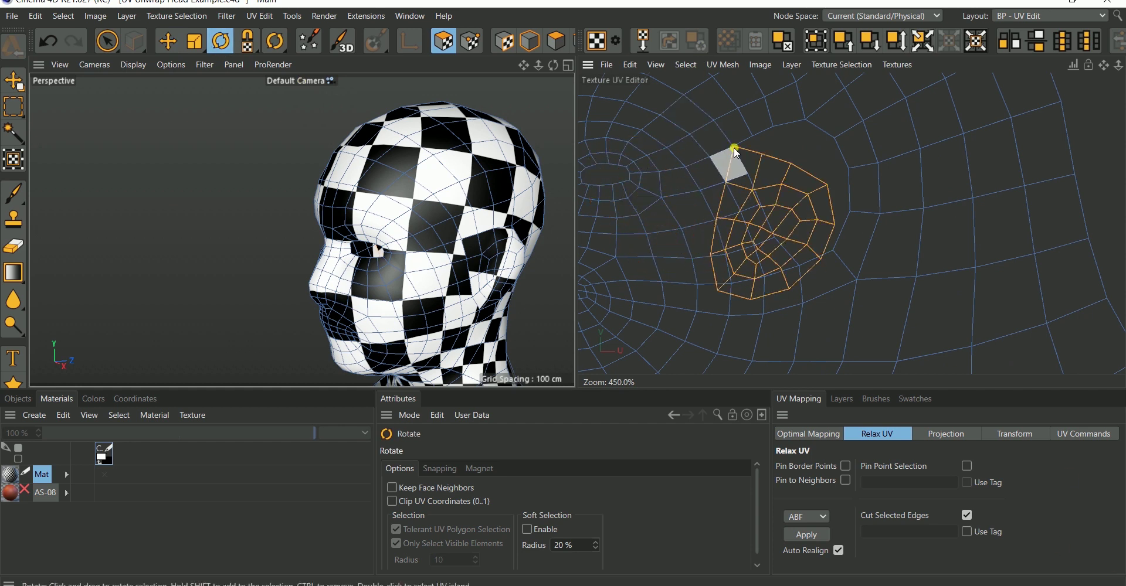
pyautogui.moveTo(735, 151); pyautogui.dragTo(936, 492)
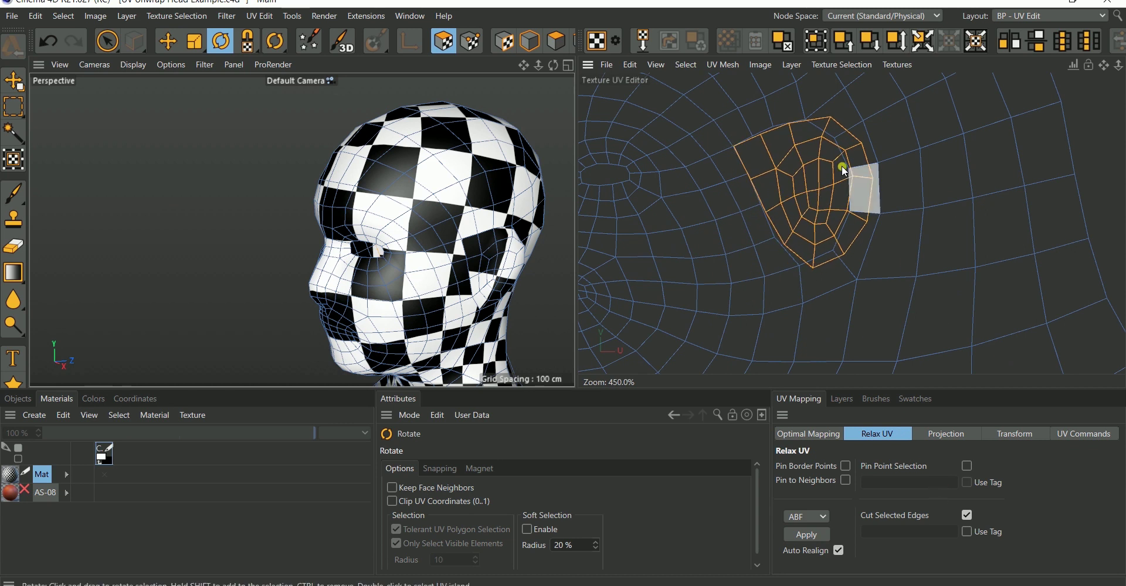
# Scale the second ear island down slightly about the aligned corner to fit the right ear hole.
pyautogui.scroll(3, 808, 146)
pyautogui.scroll(1, 808, 146)
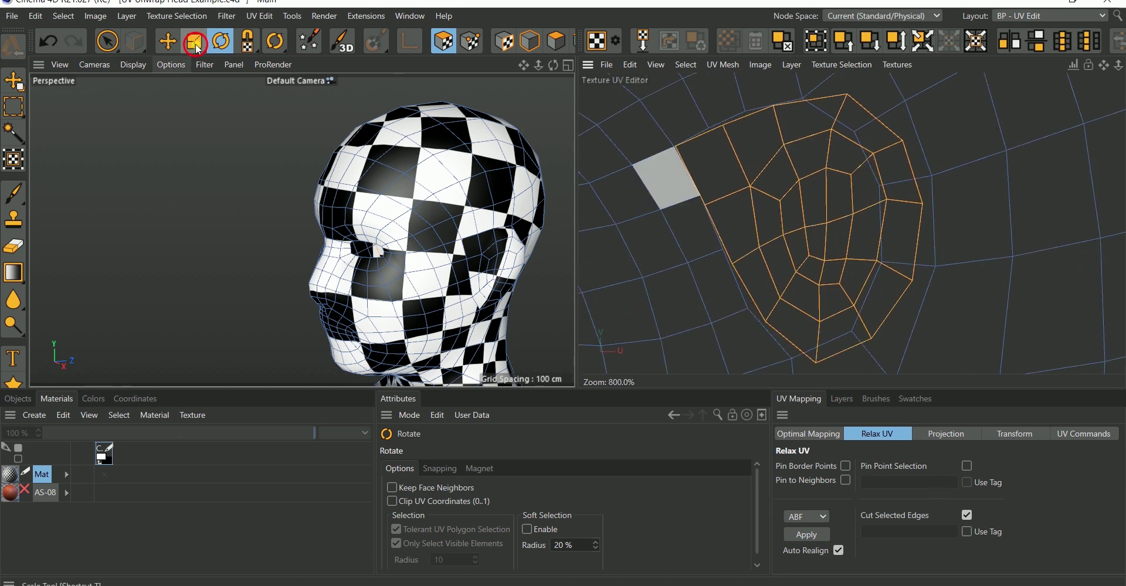
pyautogui.click(195, 43)
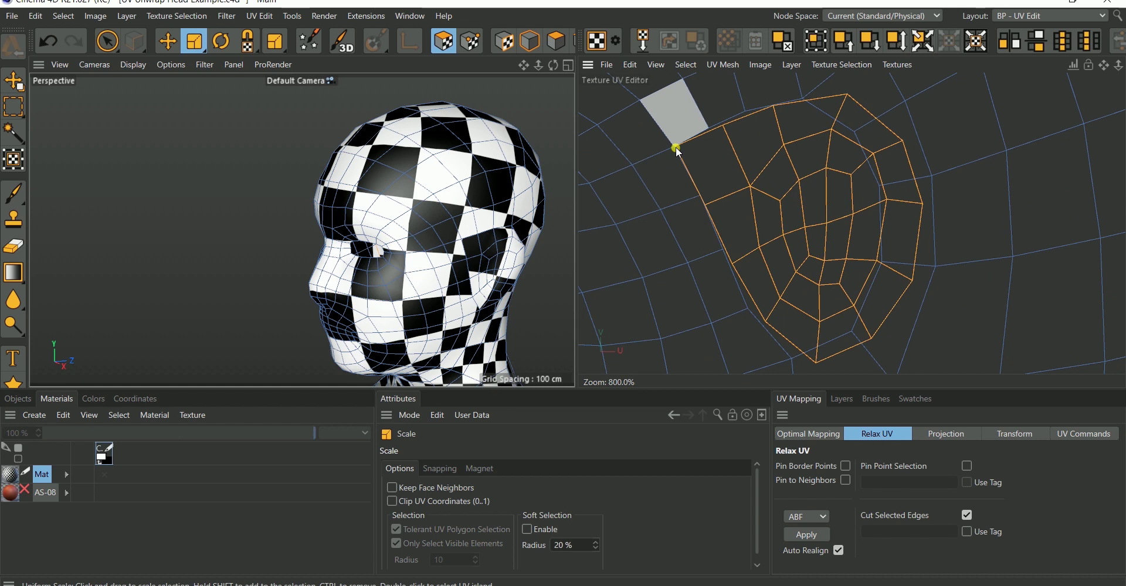
pyautogui.moveTo(676, 150); pyautogui.dragTo(370, 254)
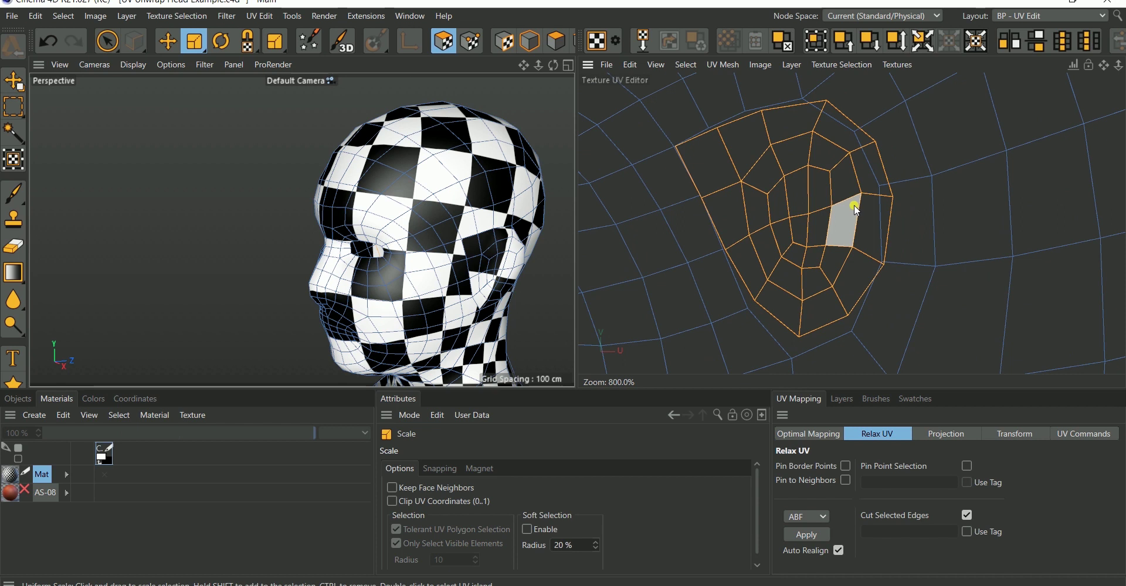
# Move the fitted second ear island out of the head island into the empty space at its upper right.
pyautogui.scroll(-6, 853, 205)
pyautogui.press('e')
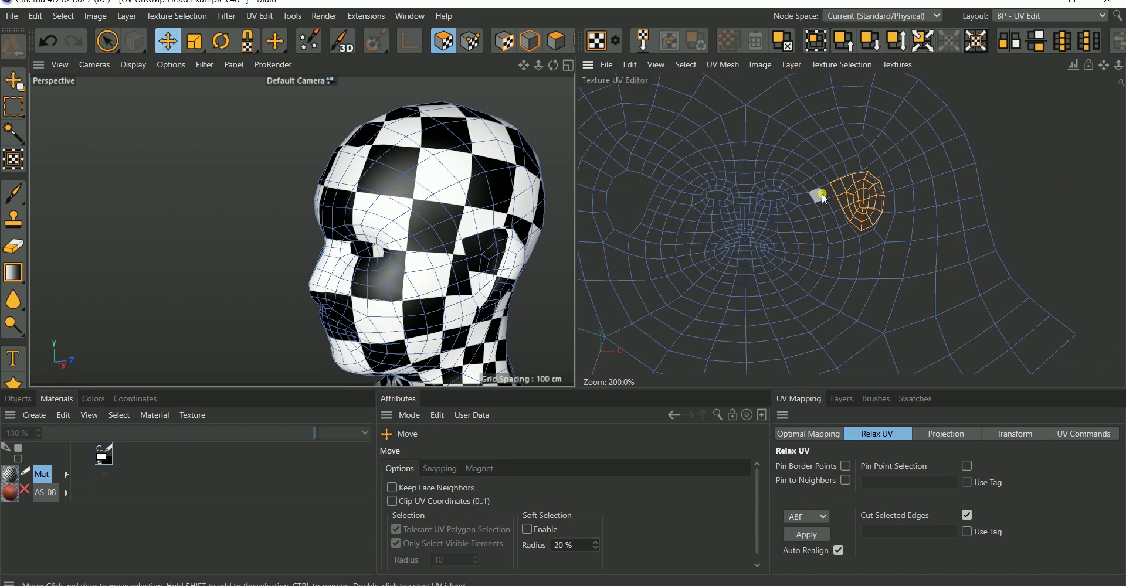
pyautogui.scroll(-4, 822, 192)
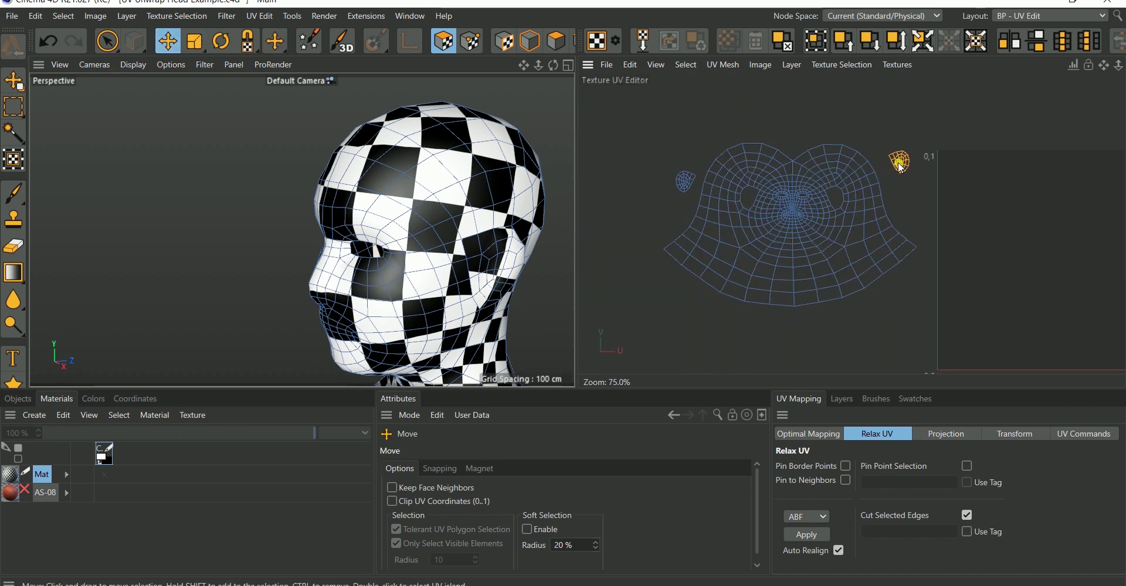
pyautogui.scroll(-4, 901, 167)
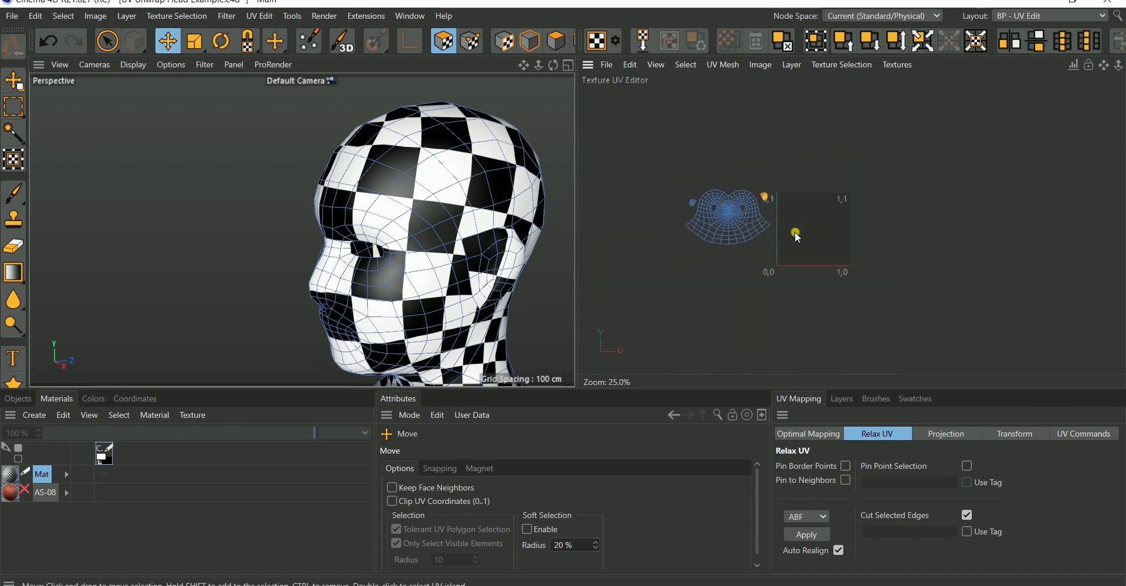
# Select the head UV island and move it into the 0–1 UV tile, roughly centred across the tile's width.
pyautogui.scroll(6, 755, 216)
pyautogui.scroll(-6, 751, 240)
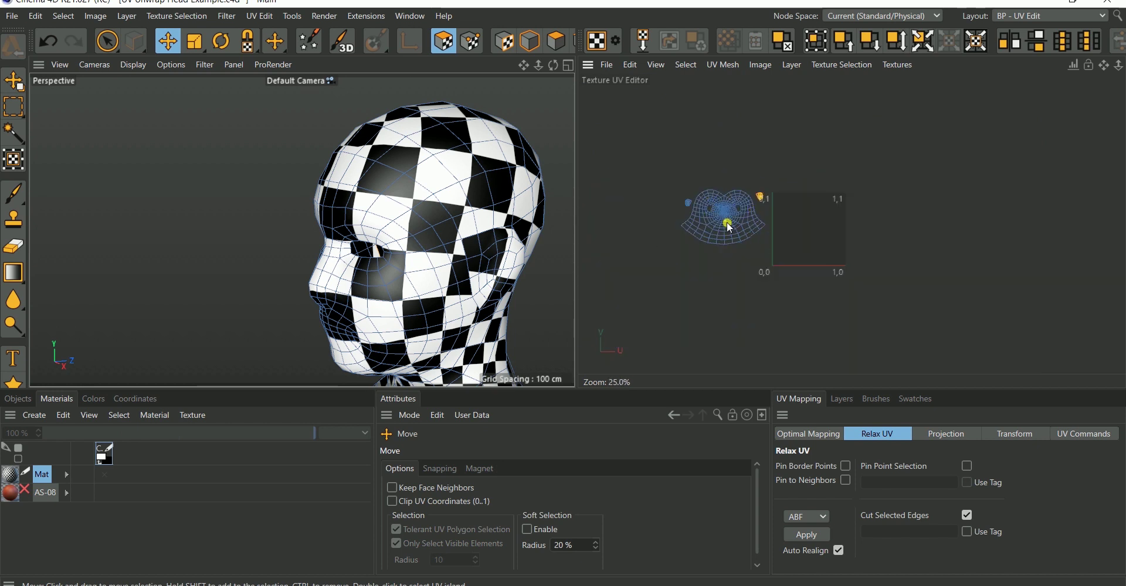
pyautogui.scroll(3, 839, 218)
pyautogui.scroll(-3, 808, 220)
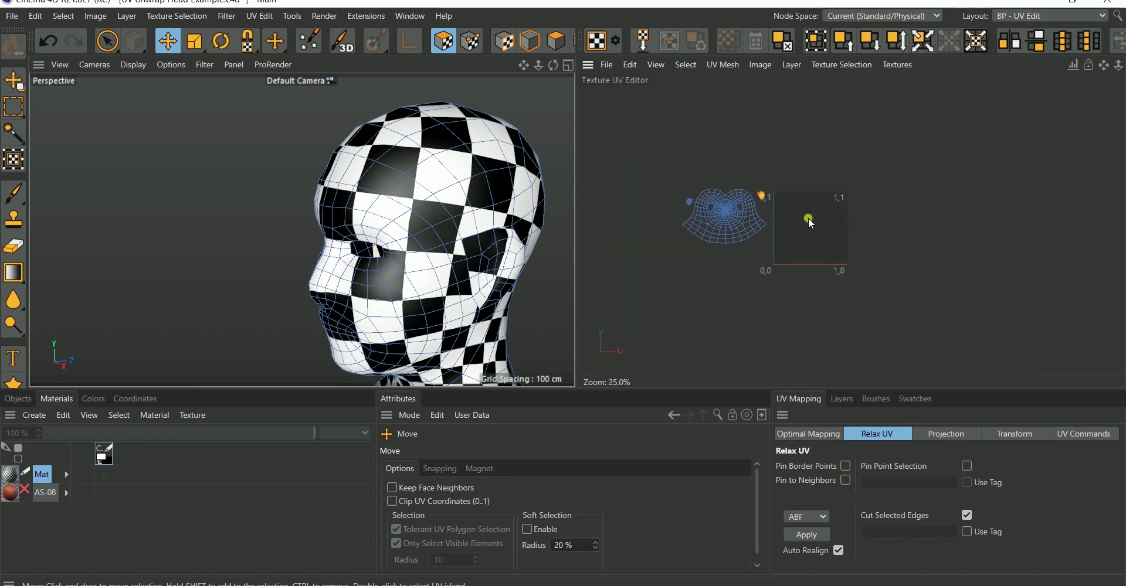
pyautogui.scroll(2, 785, 193)
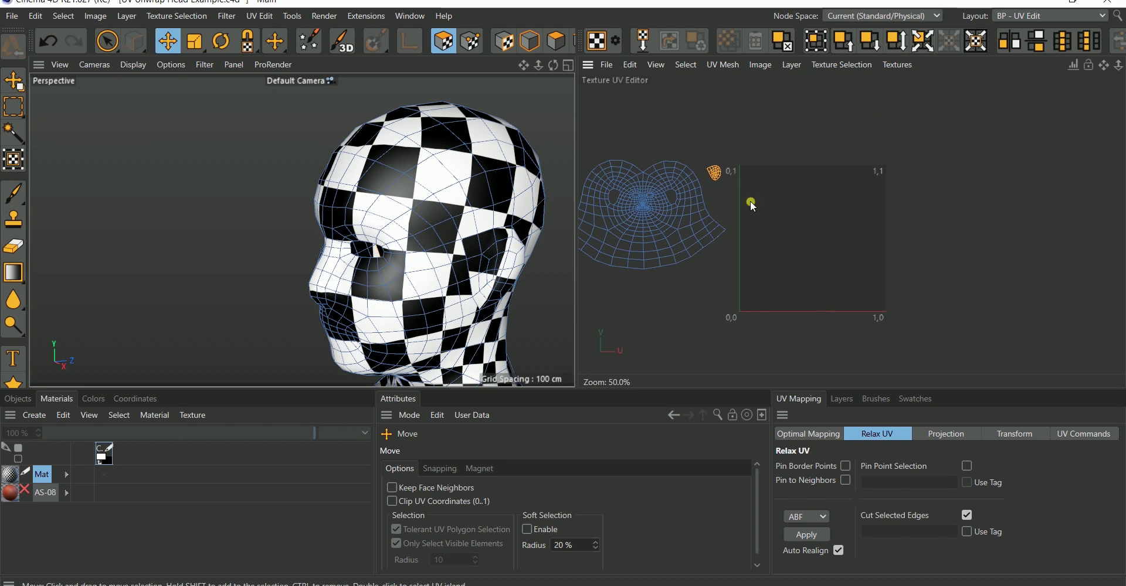
pyautogui.doubleClick(660, 226)
pyautogui.moveTo(646, 226); pyautogui.dragTo(818, 265)
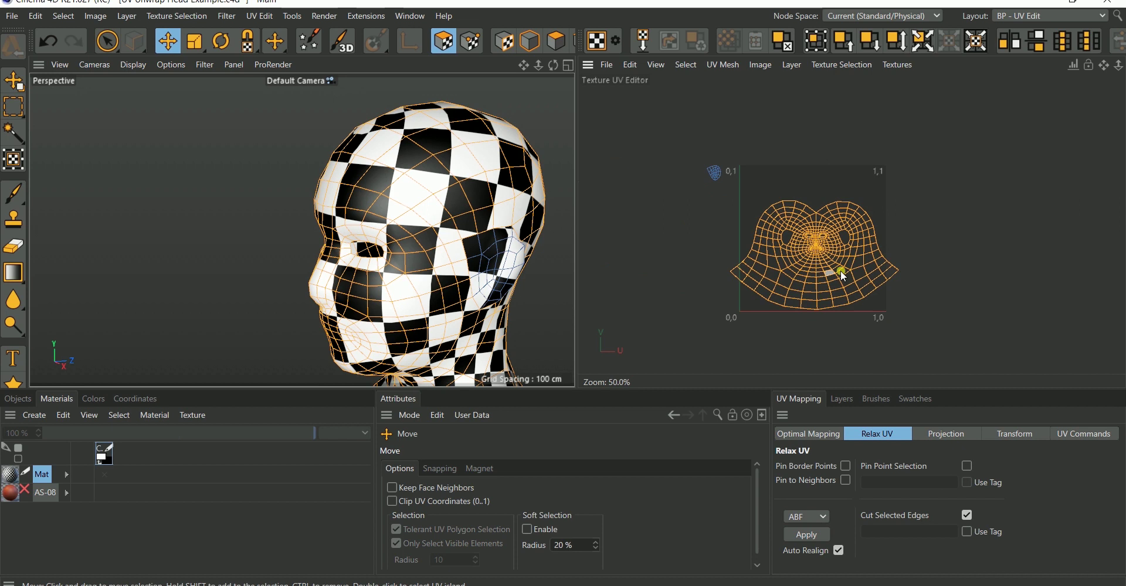
pyautogui.scroll(3, 840, 270)
pyautogui.scroll(-2, 844, 252)
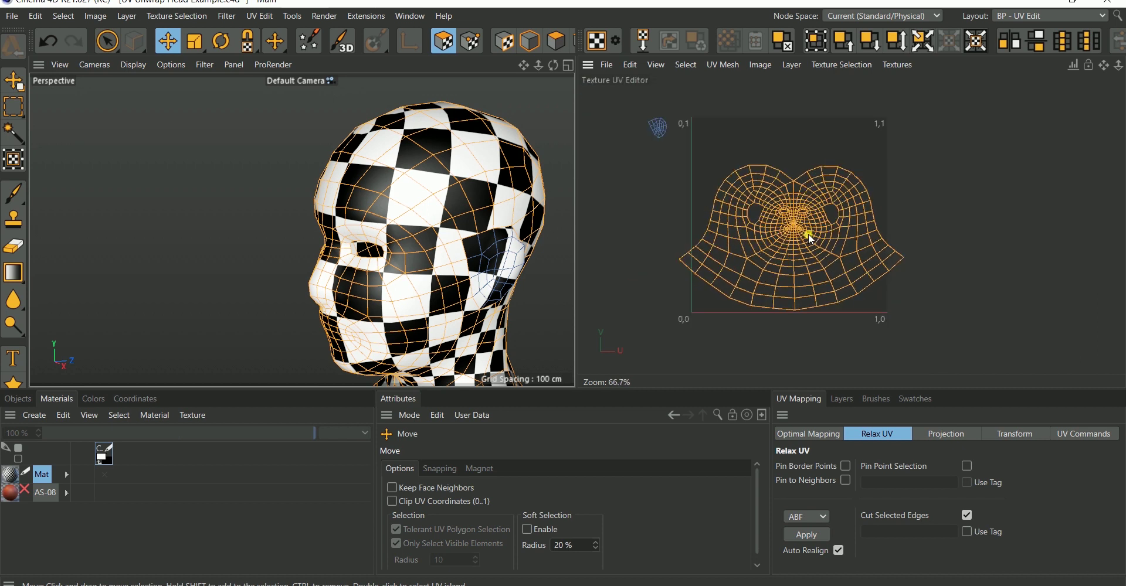
pyautogui.moveTo(808, 233)
pyautogui.mouseDown()
pyautogui.moveTo(807, 185)
pyautogui.moveTo(813, 232)
pyautogui.mouseUp()
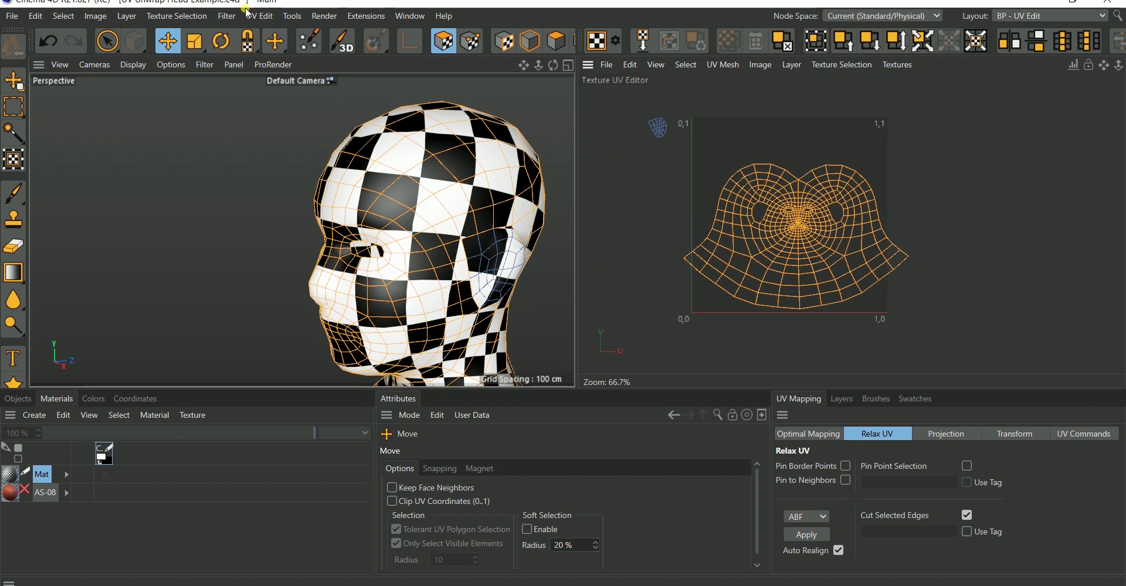
# Try to rotate the head island diagonally and shift it up and left to fit inside the UV tile.
pyautogui.click(221, 41)
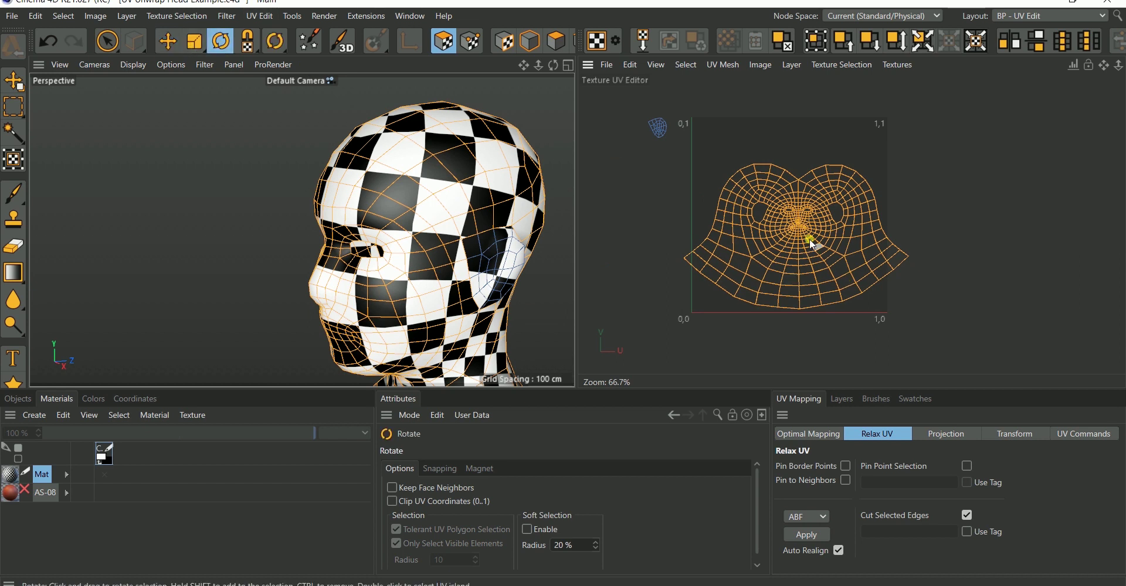
pyautogui.moveTo(800, 223); pyautogui.dragTo(1048, 348)
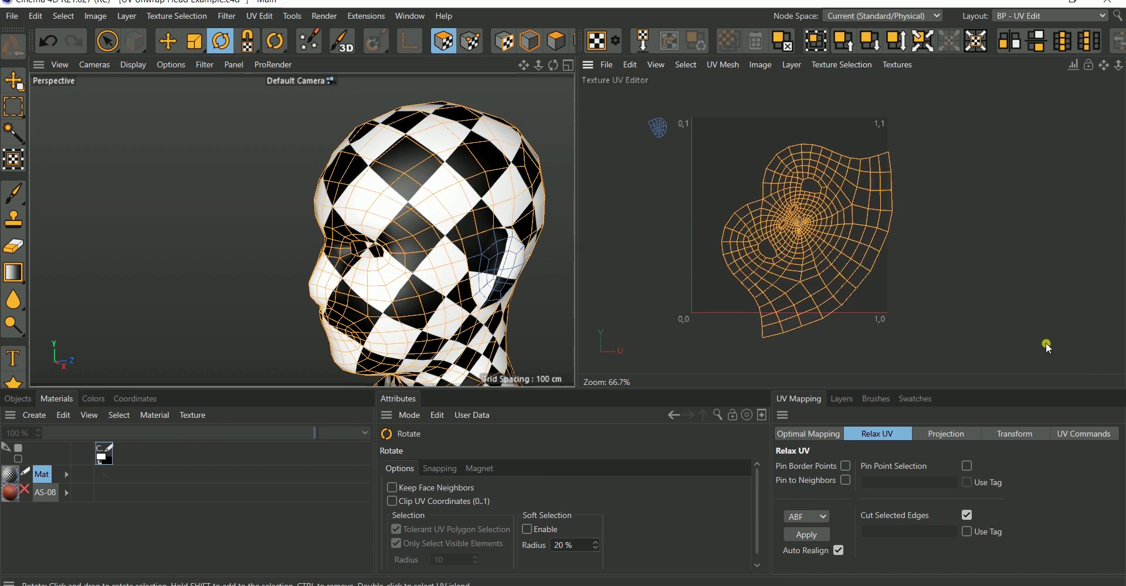
pyautogui.press('e')
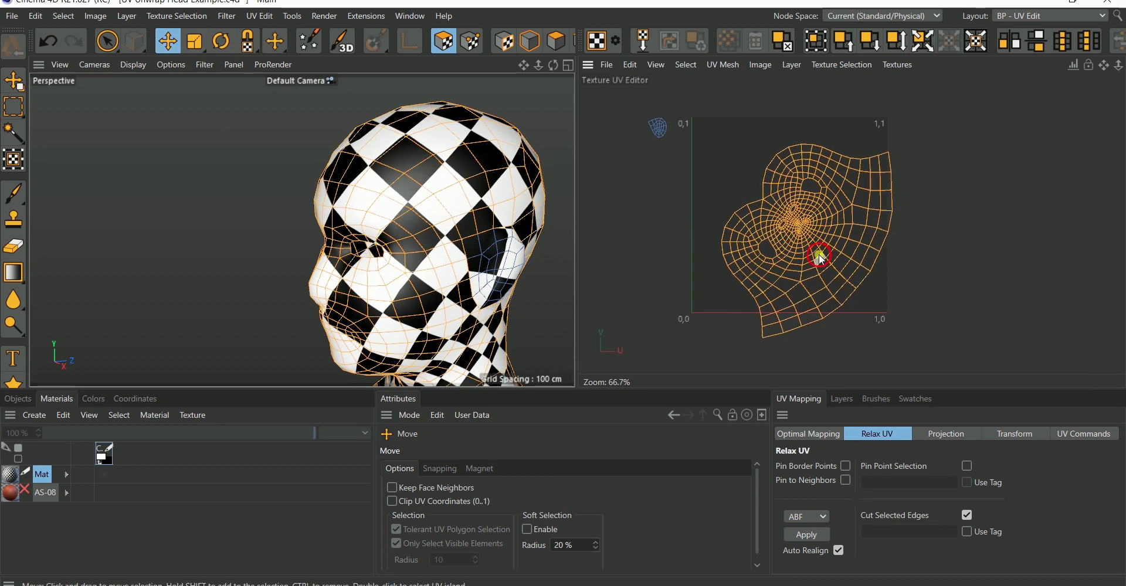
pyautogui.moveTo(819, 255); pyautogui.dragTo(807, 231)
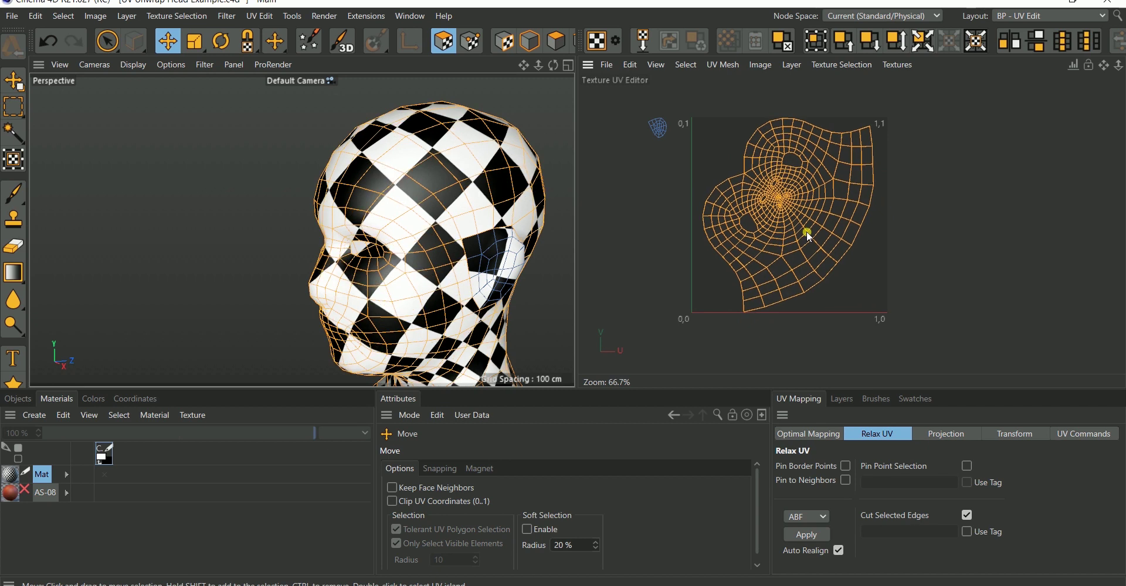
pyautogui.scroll(5, 796, 132)
pyautogui.scroll(-4, 796, 136)
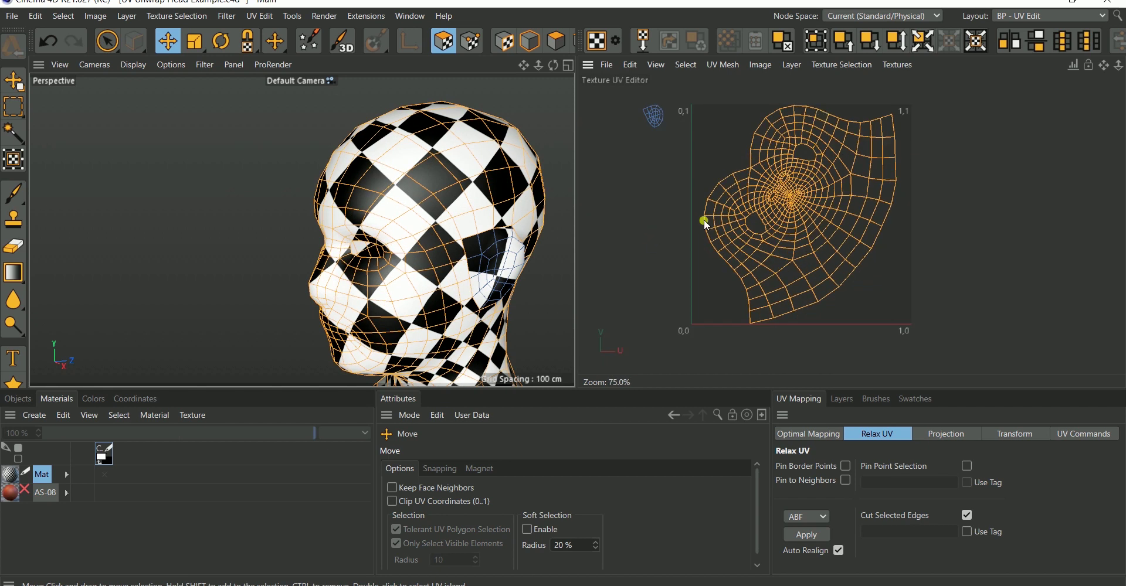
pyautogui.scroll(-1, 726, 237)
# Inspect the slanted checker pattern around the head model, then undo the head island's rotation and shift.
pyautogui.keyDown('alt'); pyautogui.moveTo(400, 264); pyautogui.dragTo(545, 249); pyautogui.keyUp('alt')
pyautogui.keyDown('alt'); pyautogui.moveTo(410, 240); pyautogui.dragTo(350, 267, button='right'); pyautogui.keyUp('alt')
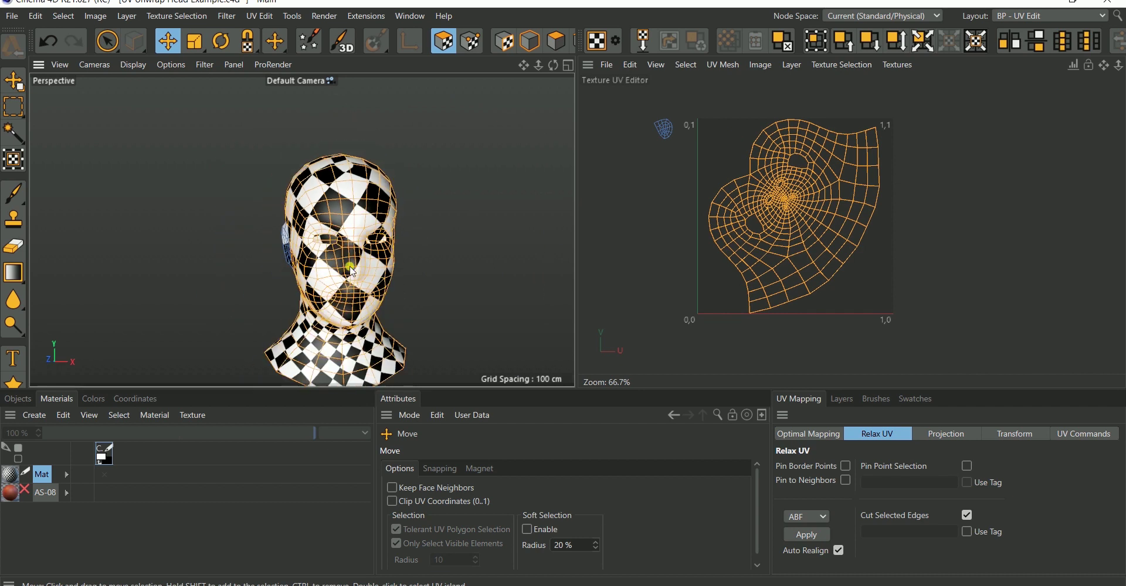
pyautogui.keyDown('alt'); pyautogui.moveTo(352, 271); pyautogui.dragTo(446, 243); pyautogui.keyUp('alt')
pyautogui.scroll(3, 299, 233)
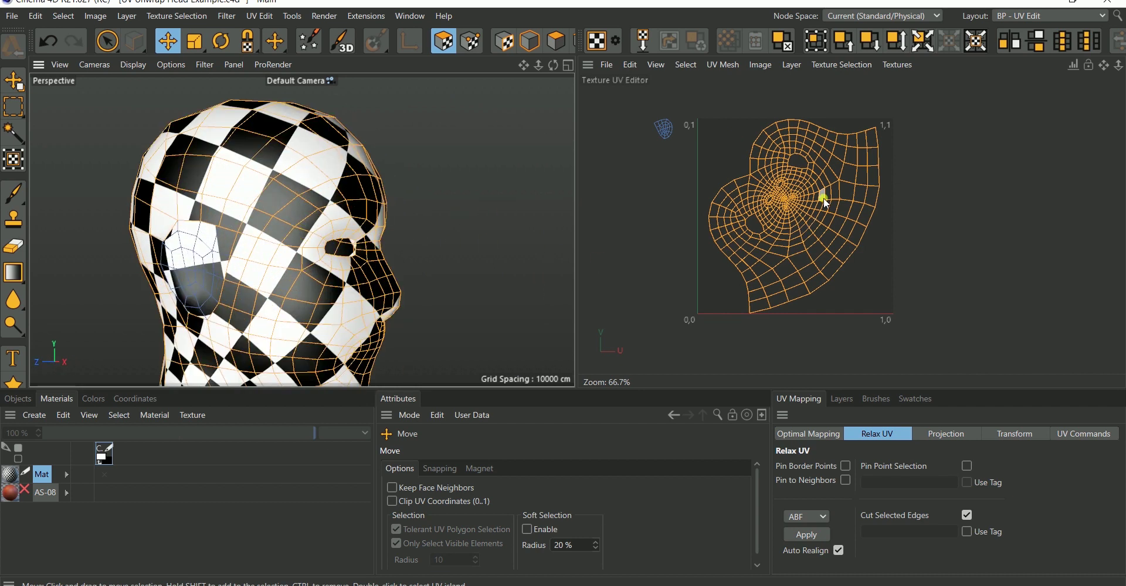
pyautogui.hotkey('ctrl', 'z')
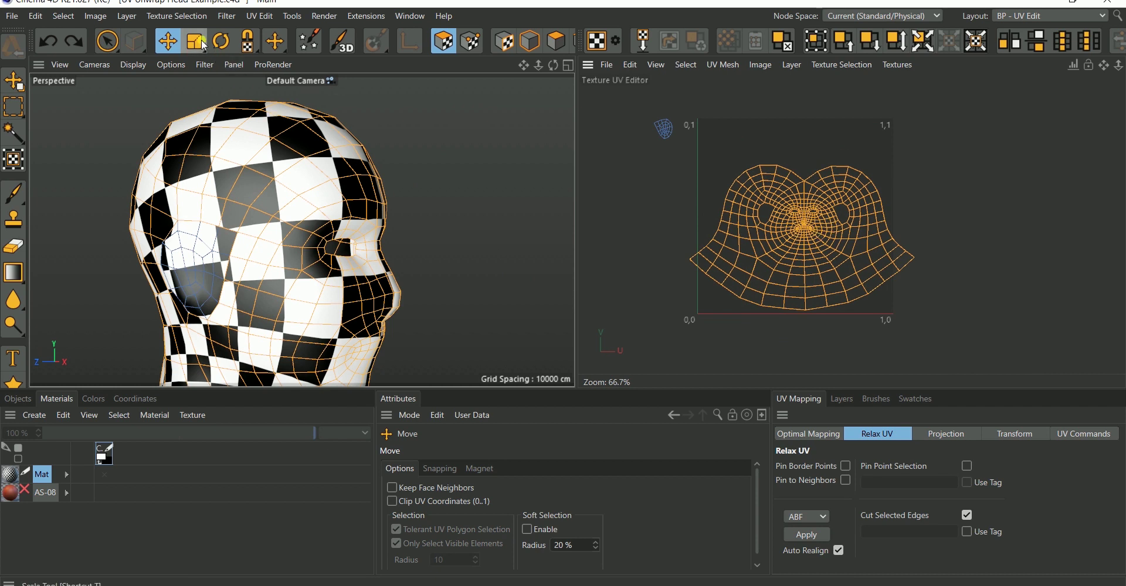
# Scale the head island down uniformly and move it to the lower-left part of the UV tile.
pyautogui.click(195, 41)
pyautogui.moveTo(854, 280); pyautogui.dragTo(802, 319)
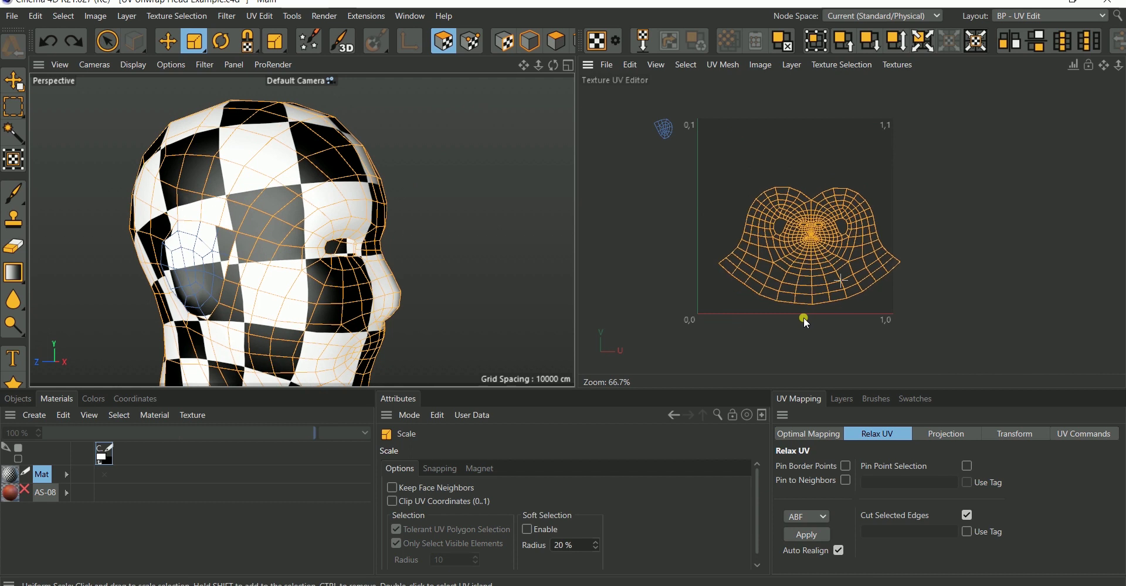
pyautogui.click(169, 42)
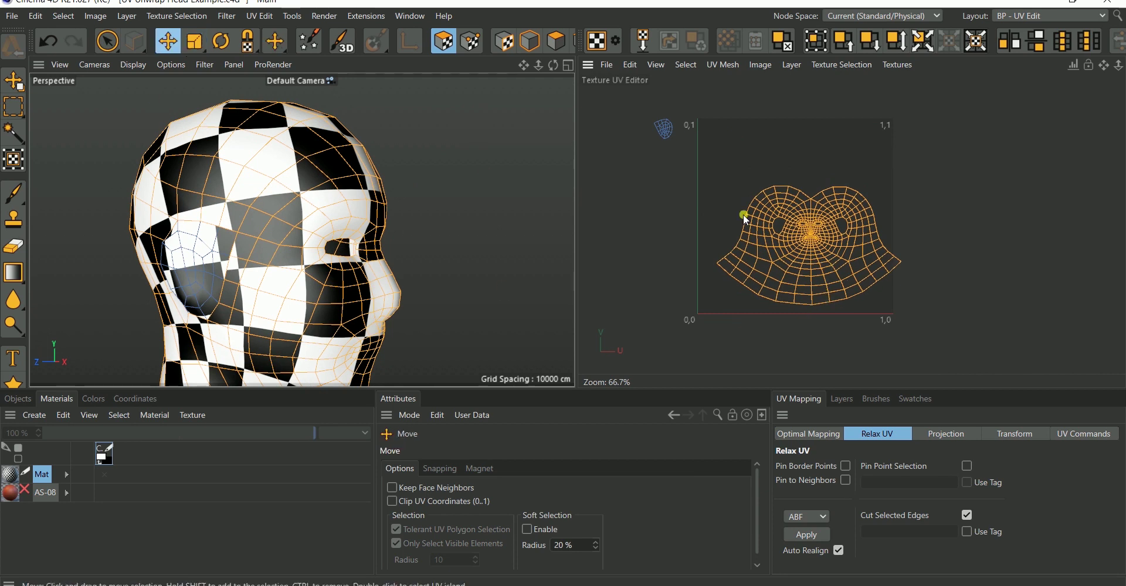
pyautogui.moveTo(836, 288); pyautogui.dragTo(826, 293)
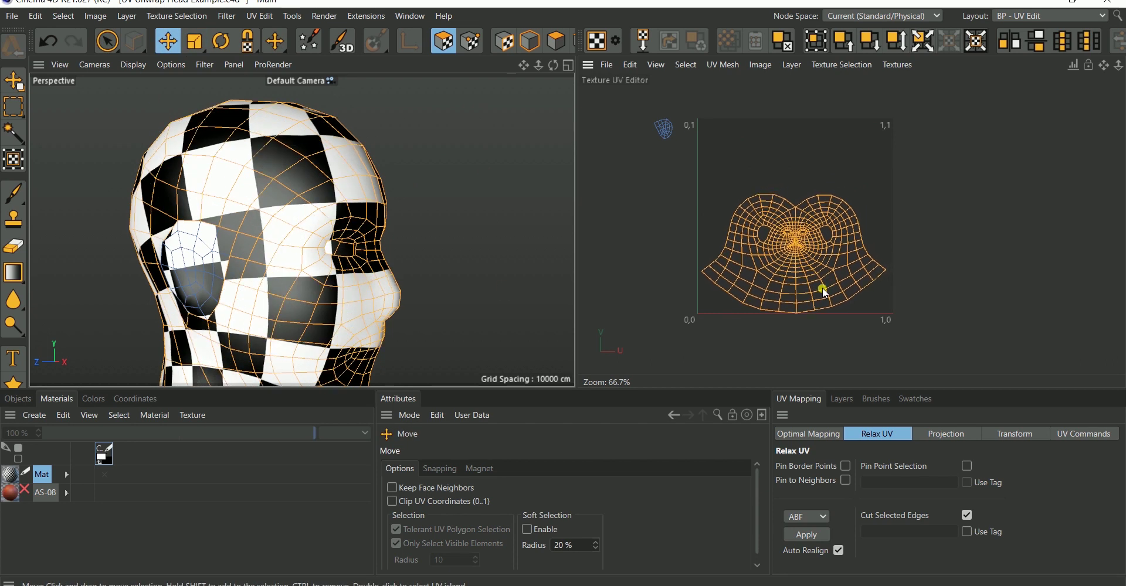
# Scale the head island up slightly so it spans the full width of the UV tile, resting on its lower edge.
pyautogui.click(221, 42)
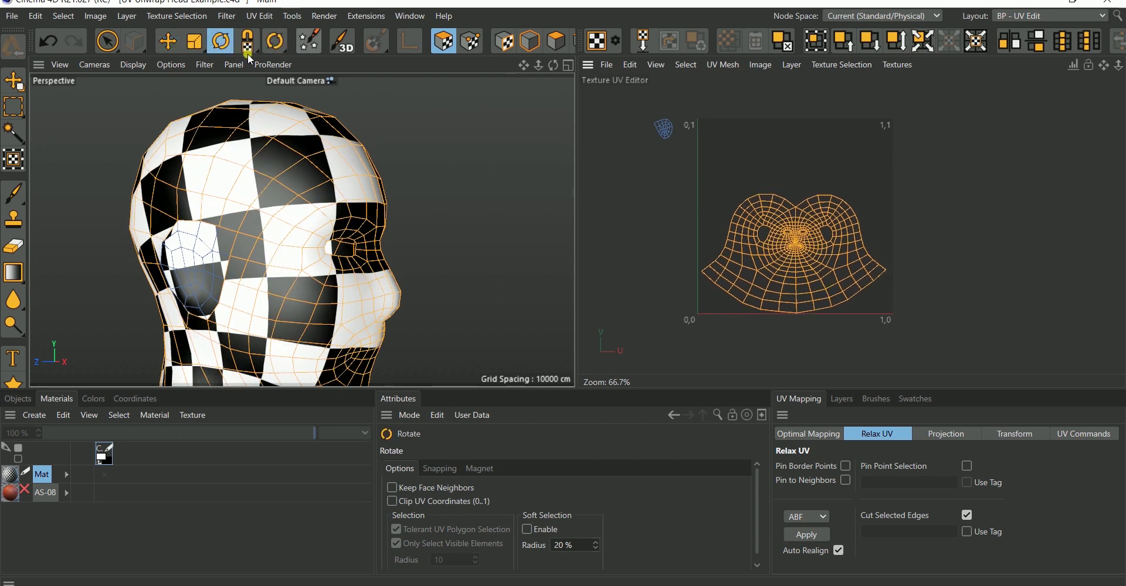
pyautogui.click(195, 46)
pyautogui.moveTo(806, 248)
pyautogui.mouseDown()
pyautogui.moveTo(815, 239)
pyautogui.moveTo(816, 264)
pyautogui.mouseUp()
pyautogui.click(167, 41)
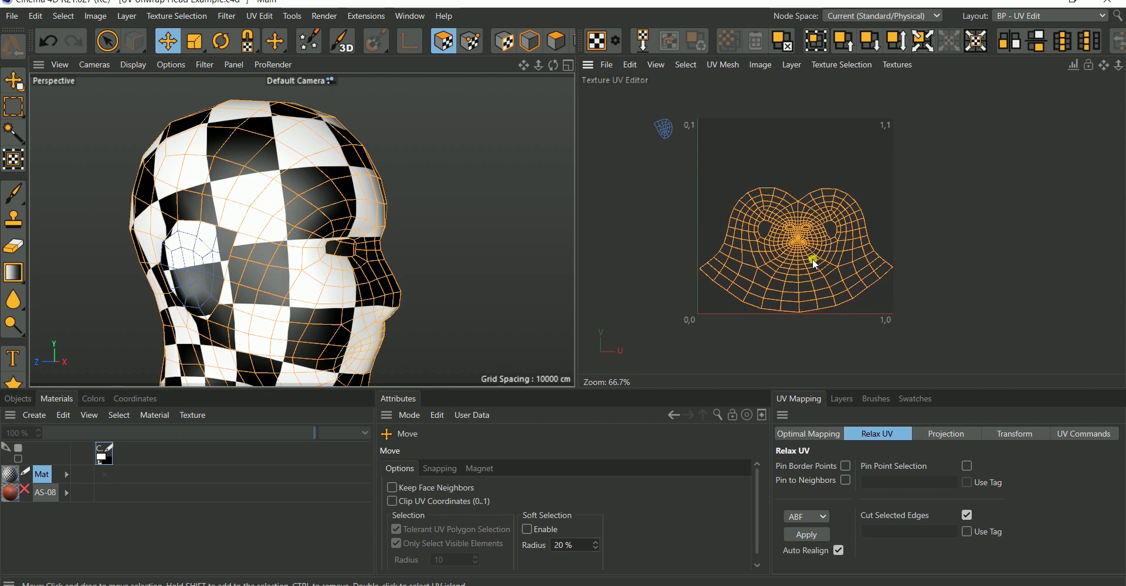
# Move both ear islands into the UV tile, one on each side beside the top of the head island.
pyautogui.click(668, 126)
pyautogui.moveTo(668, 131); pyautogui.dragTo(874, 199)
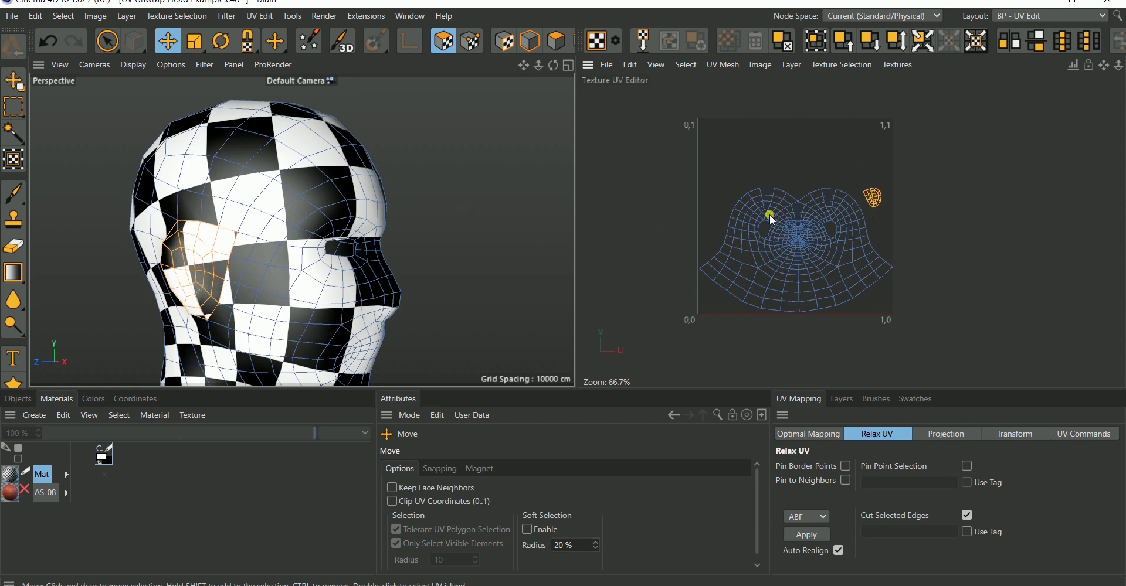
pyautogui.scroll(-2, 823, 227)
pyautogui.scroll(1, 726, 209)
pyautogui.click(746, 211)
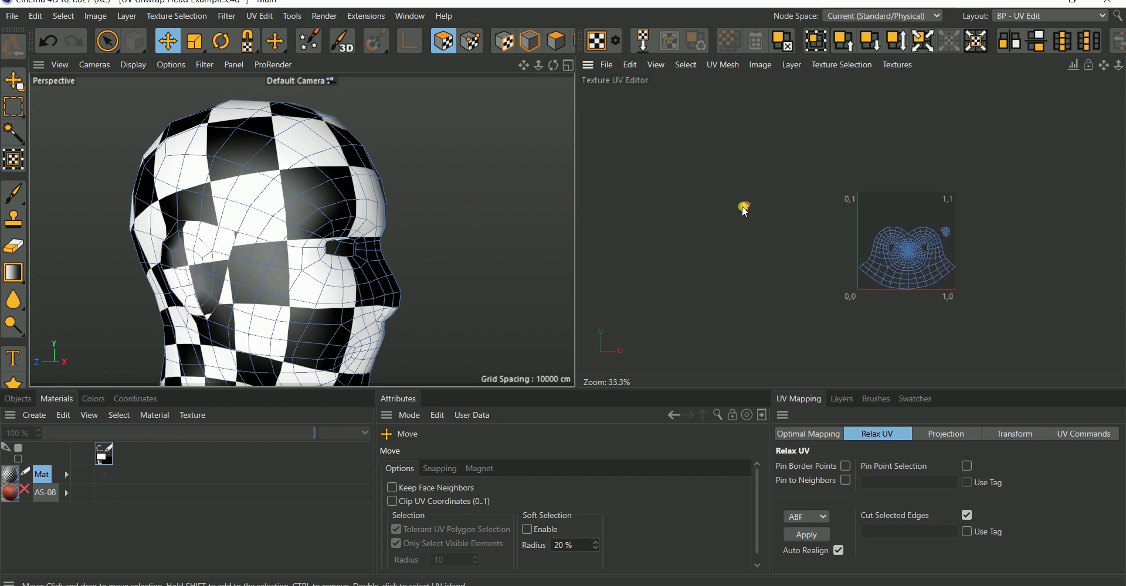
pyautogui.moveTo(826, 253); pyautogui.dragTo(871, 239)
# Scale the ear island at the head island's left down slightly to match the reduced head island.
pyautogui.scroll(5, 891, 249)
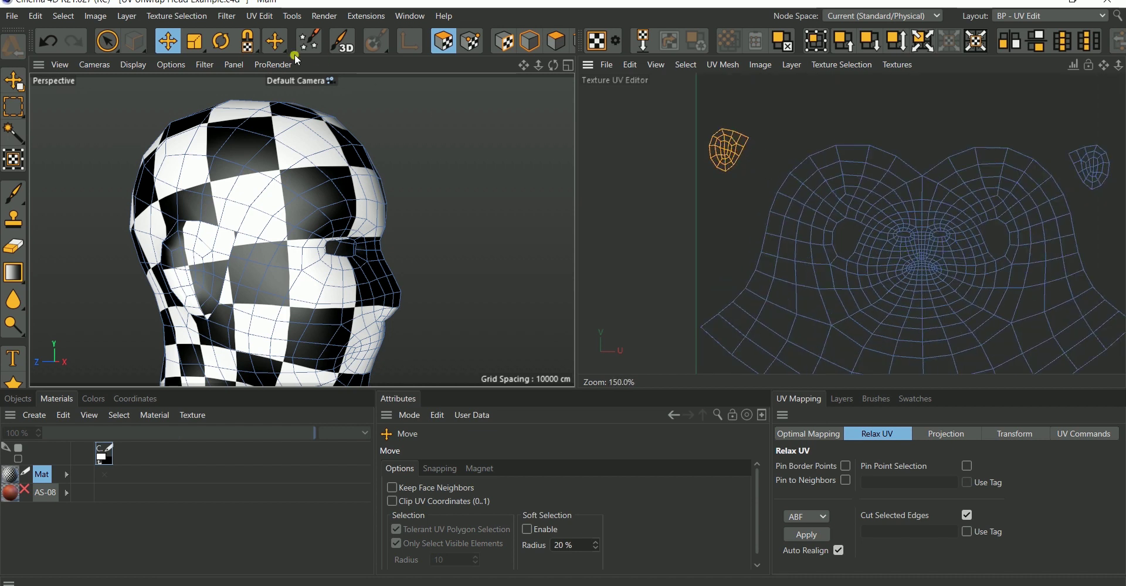
pyautogui.click(194, 41)
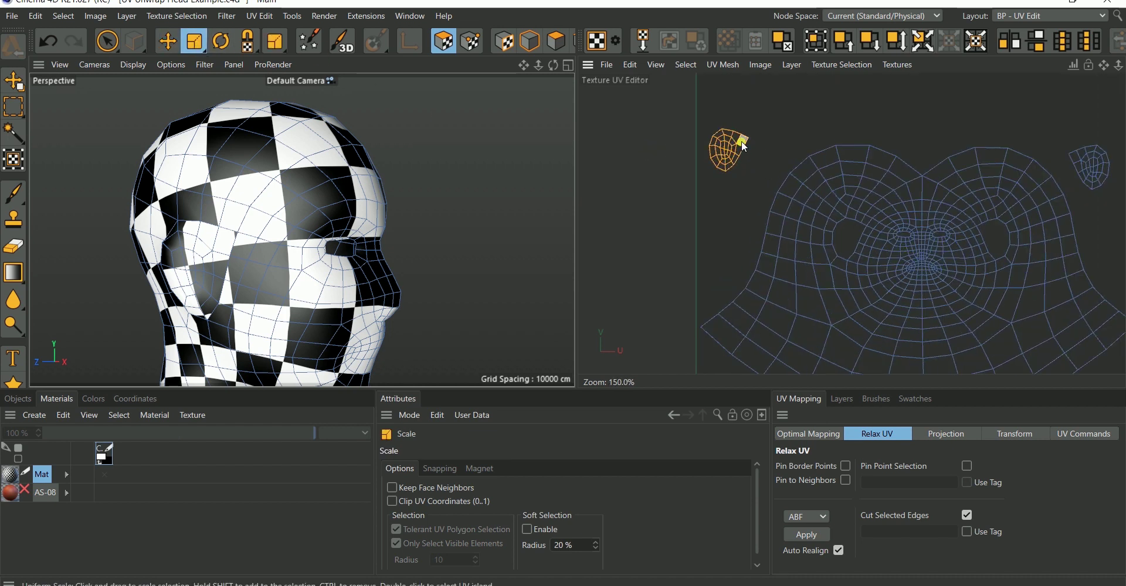
pyautogui.moveTo(744, 147); pyautogui.dragTo(701, 209)
pyautogui.scroll(-2, 635, 233)
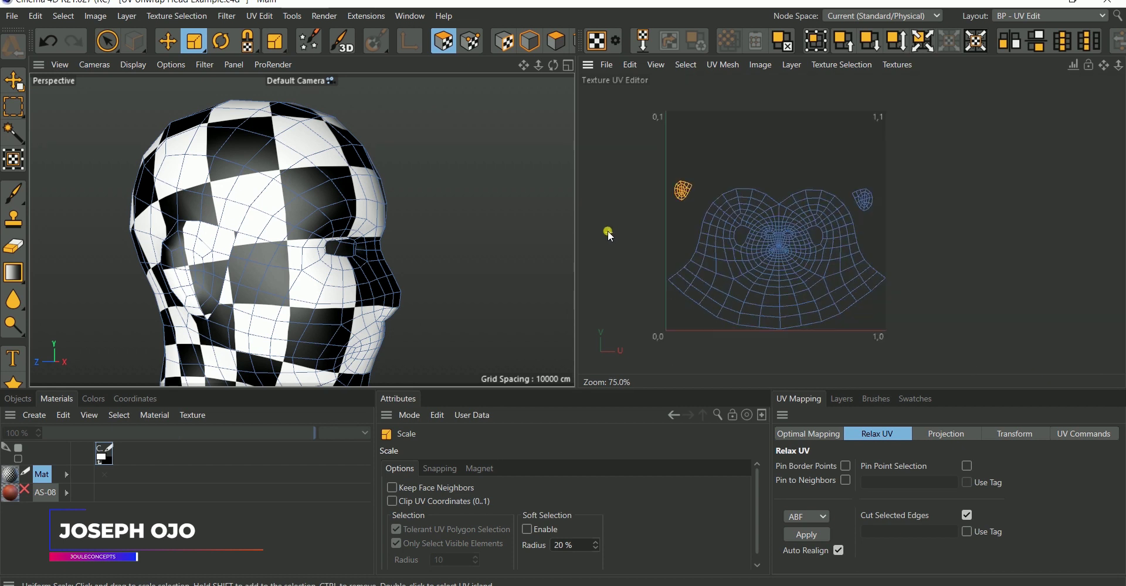
# Select the ear island at the head island's right and scale it down slightly about its upper-left corner.
pyautogui.doubleClick(862, 200)
pyautogui.scroll(3, 860, 201)
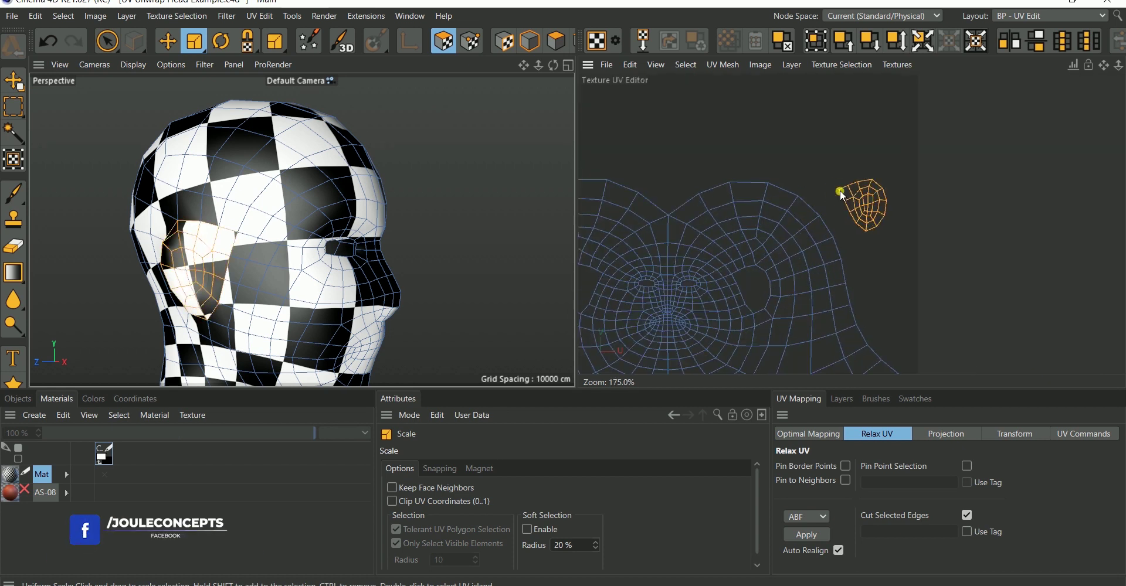
pyautogui.moveTo(841, 193); pyautogui.dragTo(804, 269)
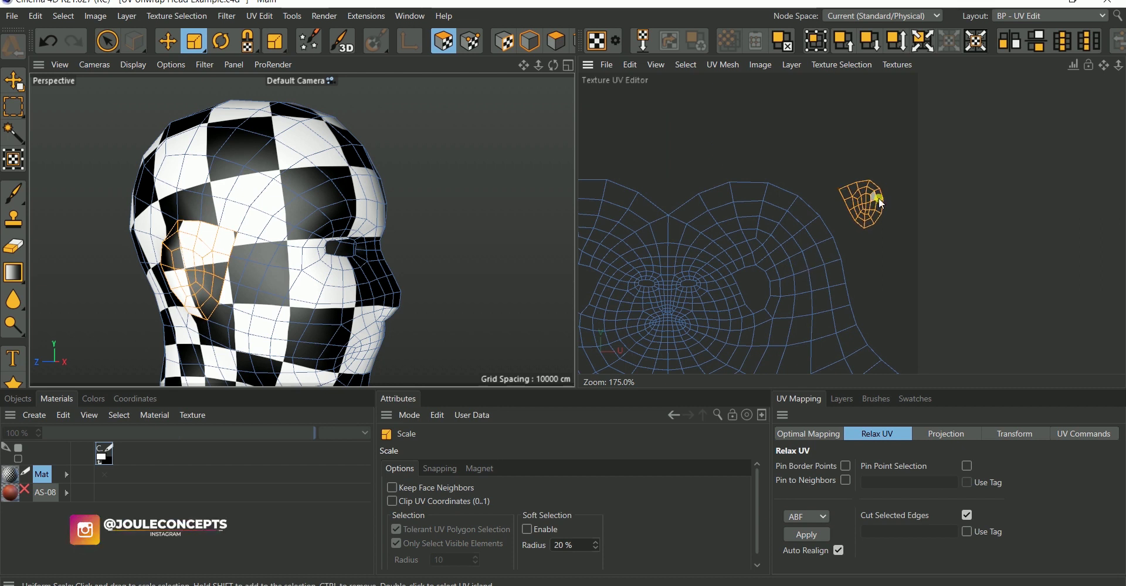
# Examine the final UV layout and the checker pattern on the head, ears and neck from several sides.
pyautogui.scroll(-3, 881, 204)
pyautogui.scroll(-2, 820, 226)
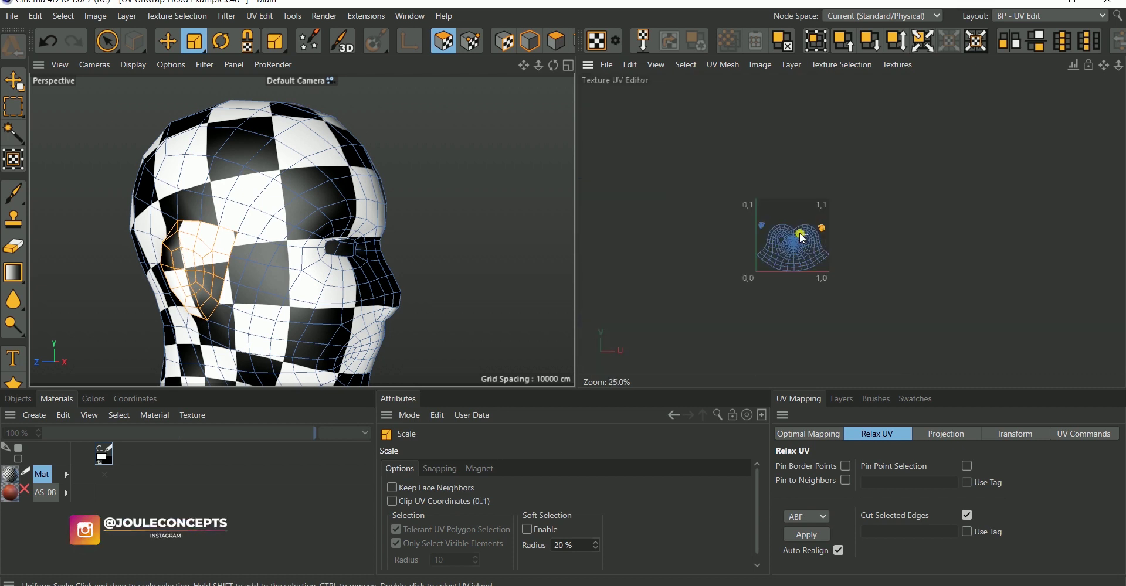
pyautogui.scroll(-3, 358, 226)
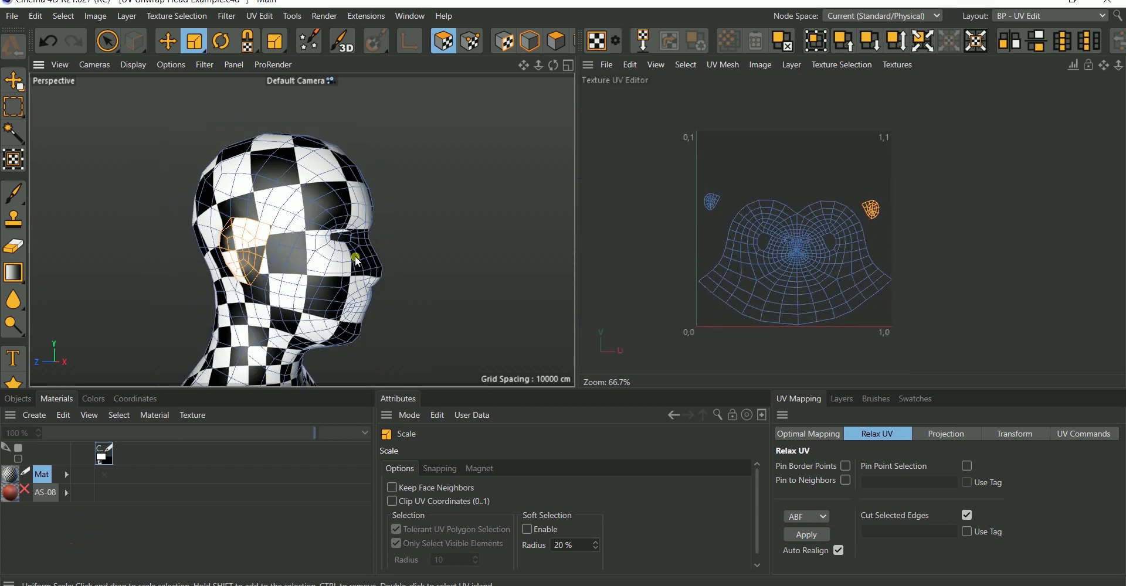
pyautogui.keyDown('alt'); pyautogui.moveTo(366, 245); pyautogui.dragTo(309, 228); pyautogui.keyUp('alt')
pyautogui.keyDown('alt'); pyautogui.moveTo(386, 314); pyautogui.dragTo(485, 252); pyautogui.keyUp('alt')
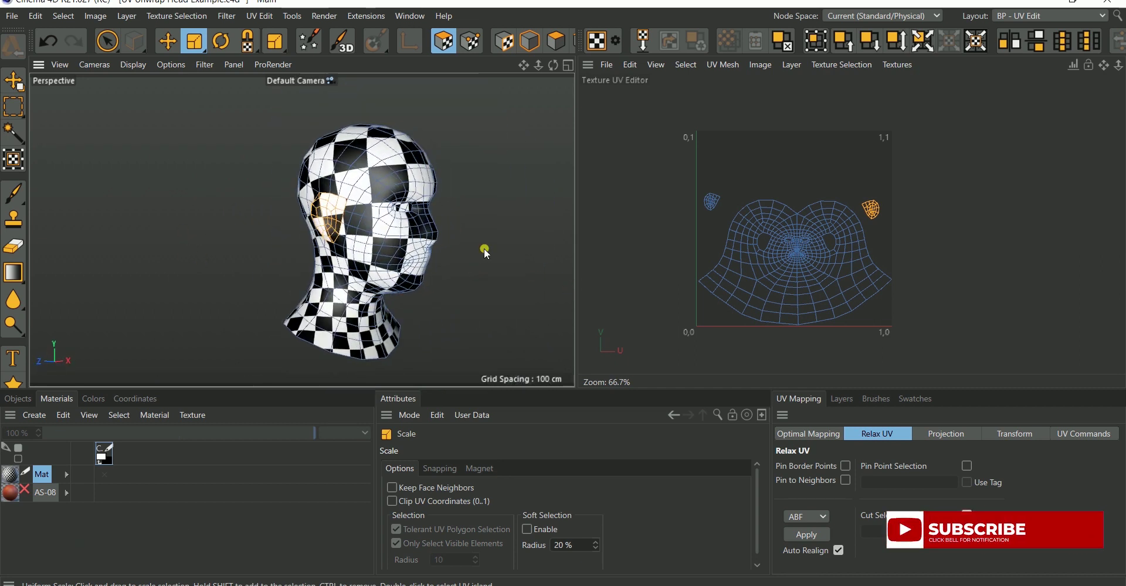
pyautogui.scroll(5, 421, 212)
pyautogui.scroll(-2, 417, 211)
pyautogui.keyDown('alt'); pyautogui.moveTo(332, 280); pyautogui.dragTo(389, 257); pyautogui.keyUp('alt')
pyautogui.keyDown('alt'); pyautogui.moveTo(343, 258); pyautogui.dragTo(381, 172, button='right'); pyautogui.keyUp('alt')
pyautogui.keyDown('alt'); pyautogui.moveTo(355, 283); pyautogui.dragTo(337, 246); pyautogui.keyUp('alt')
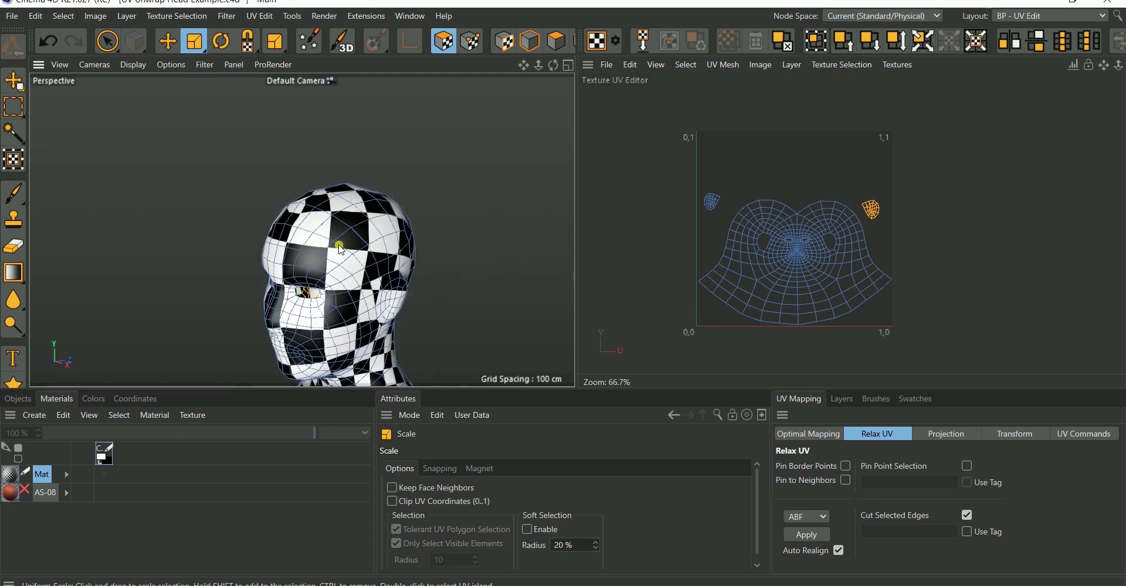
pyautogui.keyDown('alt'); pyautogui.moveTo(346, 235); pyautogui.dragTo(353, 156, button='middle'); pyautogui.keyUp('alt')
pyautogui.keyDown('alt'); pyautogui.moveTo(354, 174); pyautogui.dragTo(361, 229, button='right'); pyautogui.keyUp('alt')
pyautogui.keyDown('alt'); pyautogui.moveTo(358, 197); pyautogui.dragTo(546, 191); pyautogui.keyUp('alt')
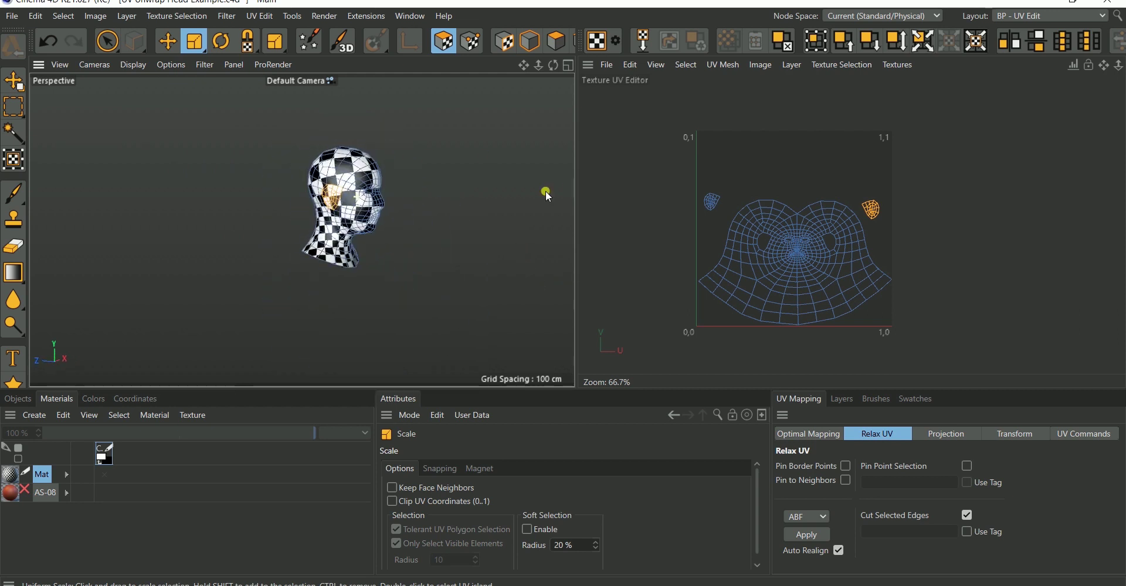
pyautogui.scroll(5, 389, 201)
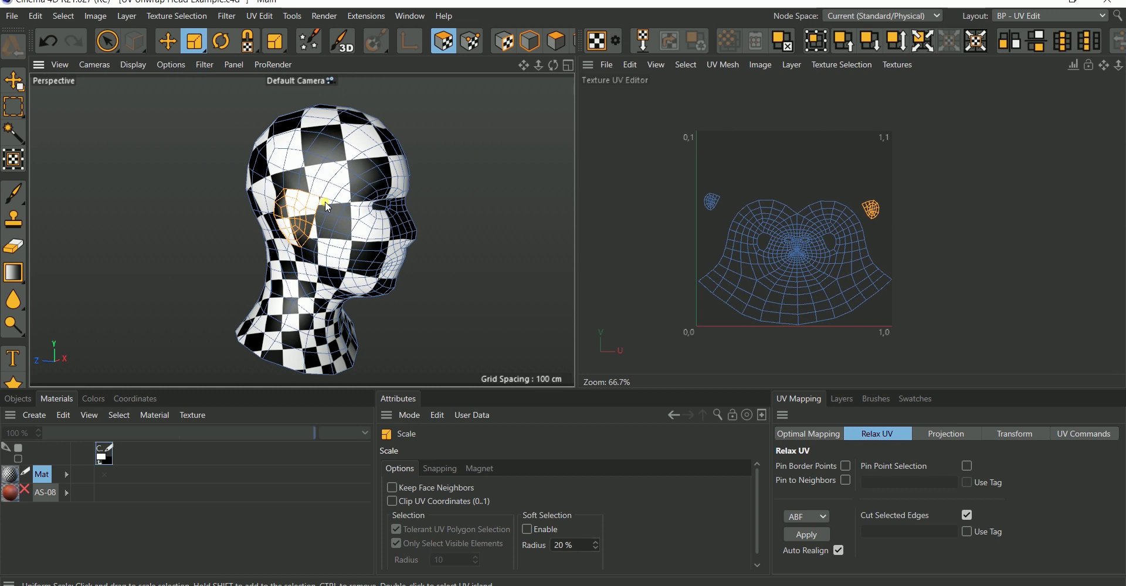
# Orbit around the bust to compare checker size and distortion across the face, both ears and the neck.
pyautogui.keyDown('alt'); pyautogui.moveTo(326, 206); pyautogui.dragTo(209, 269); pyautogui.keyUp('alt')
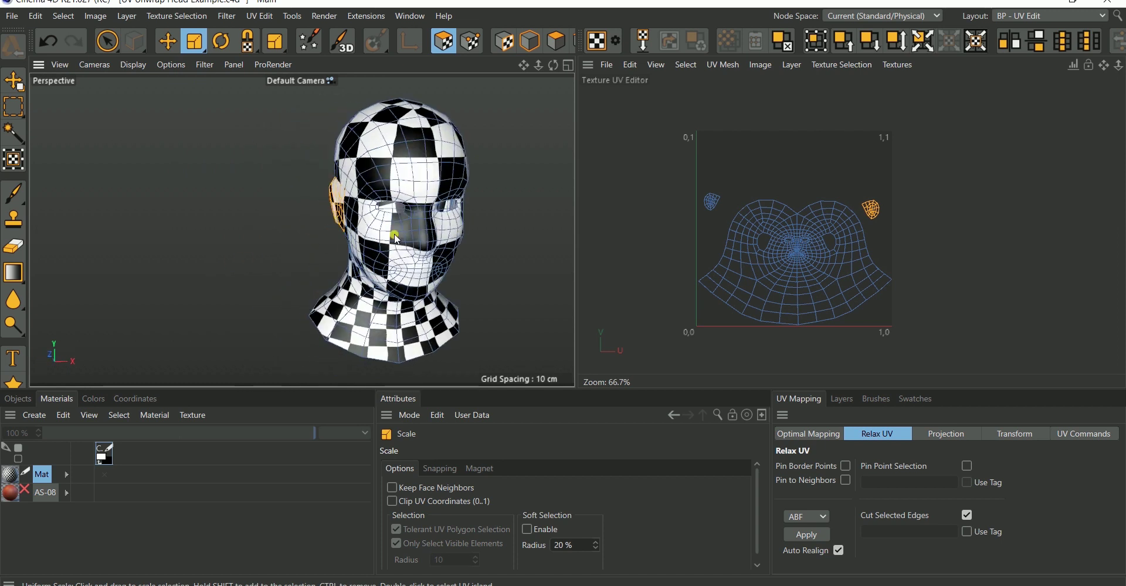
pyautogui.keyDown('alt'); pyautogui.moveTo(396, 239); pyautogui.dragTo(293, 270); pyautogui.keyUp('alt')
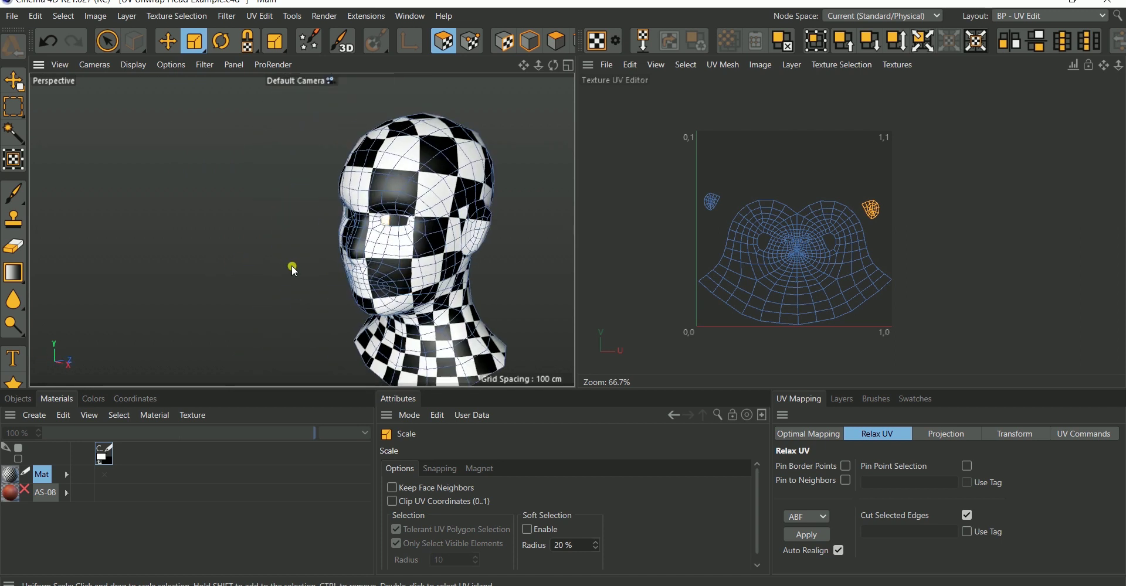
pyautogui.keyDown('alt'); pyautogui.moveTo(304, 261); pyautogui.dragTo(208, 251, button='middle'); pyautogui.keyUp('alt')
pyautogui.keyDown('alt'); pyautogui.moveTo(328, 225); pyautogui.dragTo(319, 261, button='right'); pyautogui.keyUp('alt')
pyautogui.keyDown('alt'); pyautogui.moveTo(324, 208); pyautogui.dragTo(484, 235); pyautogui.keyUp('alt')
pyautogui.keyDown('alt'); pyautogui.moveTo(289, 249); pyautogui.dragTo(306, 216, button='right'); pyautogui.keyUp('alt')
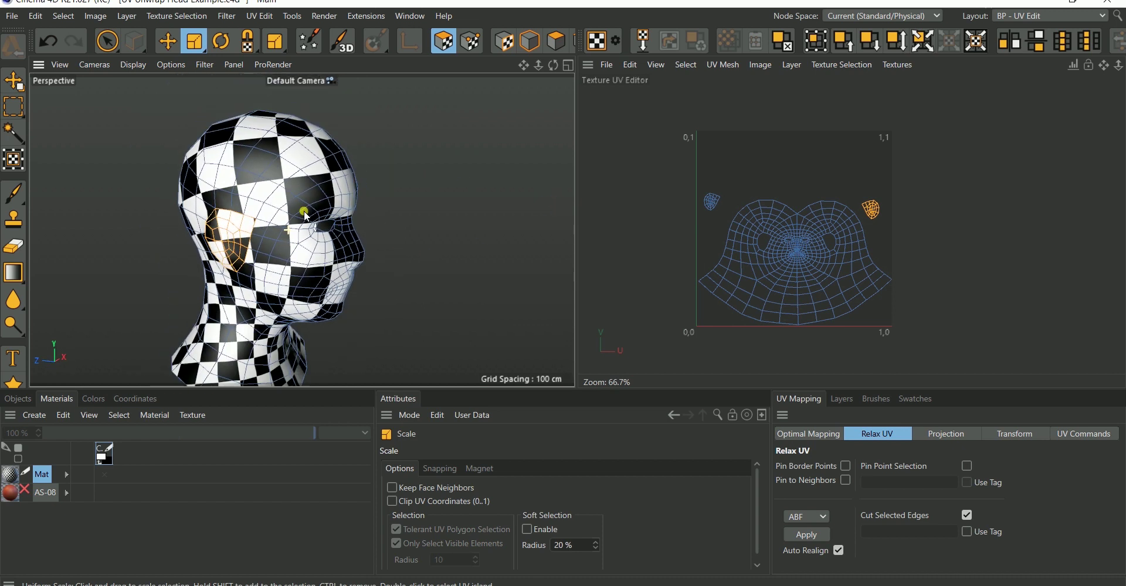
pyautogui.middleClick(304, 249)
pyautogui.middleClick(249, 203)
pyautogui.keyDown('alt'); pyautogui.moveTo(277, 233); pyautogui.dragTo(348, 239); pyautogui.keyUp('alt')
pyautogui.keyDown('alt'); pyautogui.moveTo(394, 194); pyautogui.dragTo(396, 193, button='right'); pyautogui.keyUp('alt')
pyautogui.keyDown('alt'); pyautogui.moveTo(389, 219); pyautogui.dragTo(368, 212, button='middle'); pyautogui.keyUp('alt')
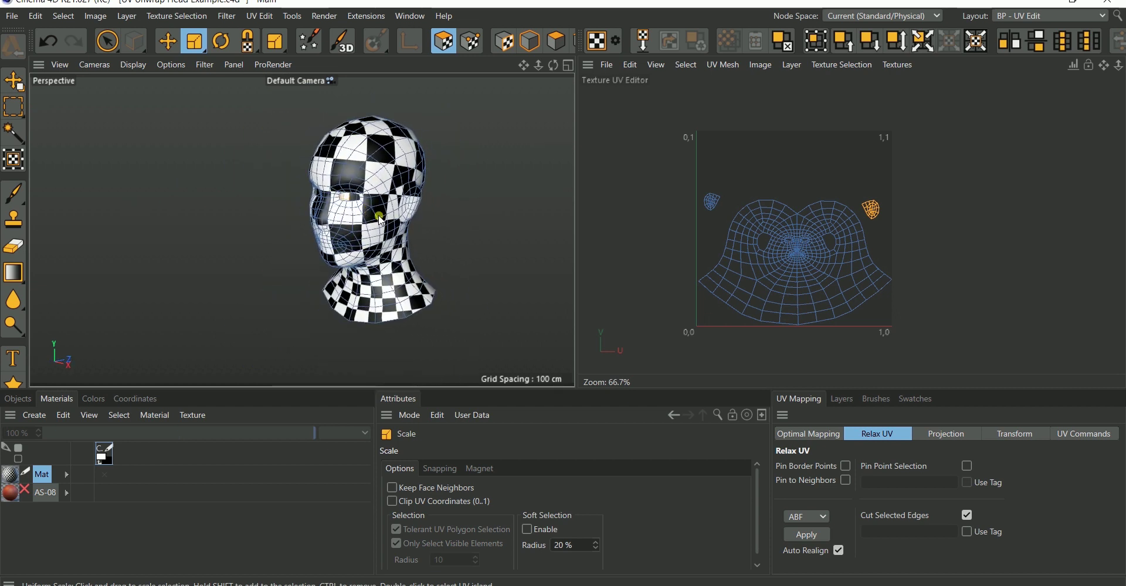
pyautogui.moveTo(381, 215)
pyautogui.keyDown('alt'); pyautogui.mouseDown(button='right')
pyautogui.moveTo(369, 216)
pyautogui.moveTo(389, 191)
pyautogui.moveTo(382, 221)
pyautogui.mouseUp(button='right'); pyautogui.keyUp('alt')
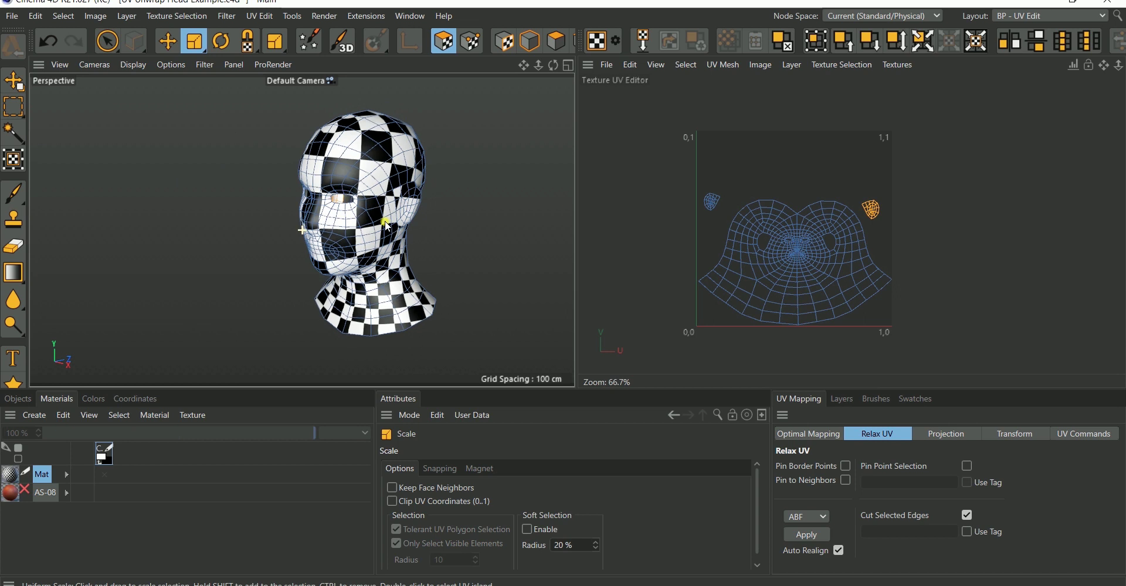
pyautogui.keyDown('alt'); pyautogui.moveTo(375, 223); pyautogui.dragTo(347, 225, button='middle'); pyautogui.keyUp('alt')
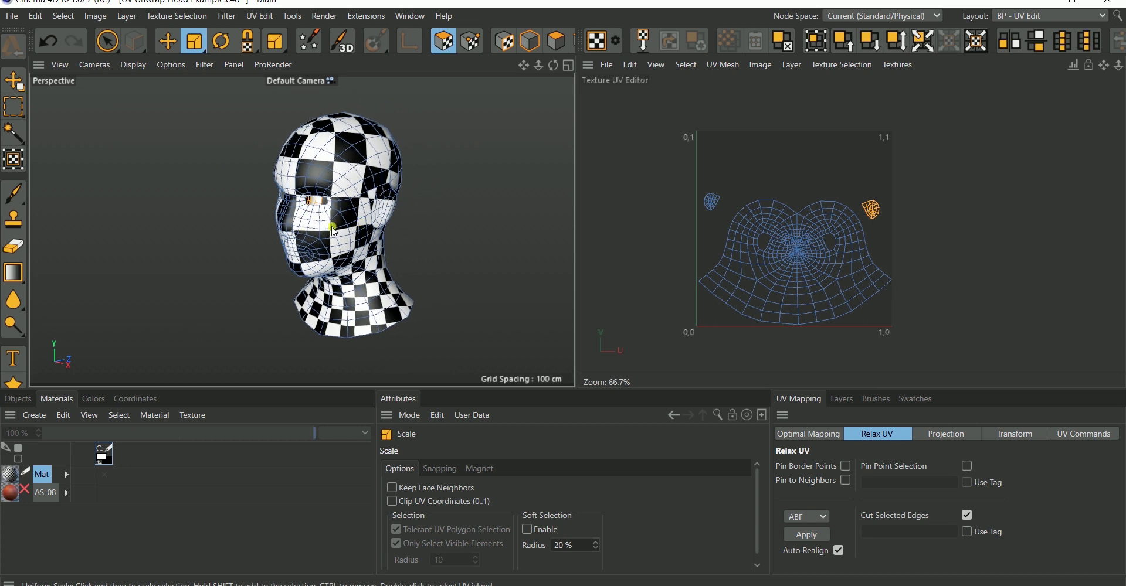